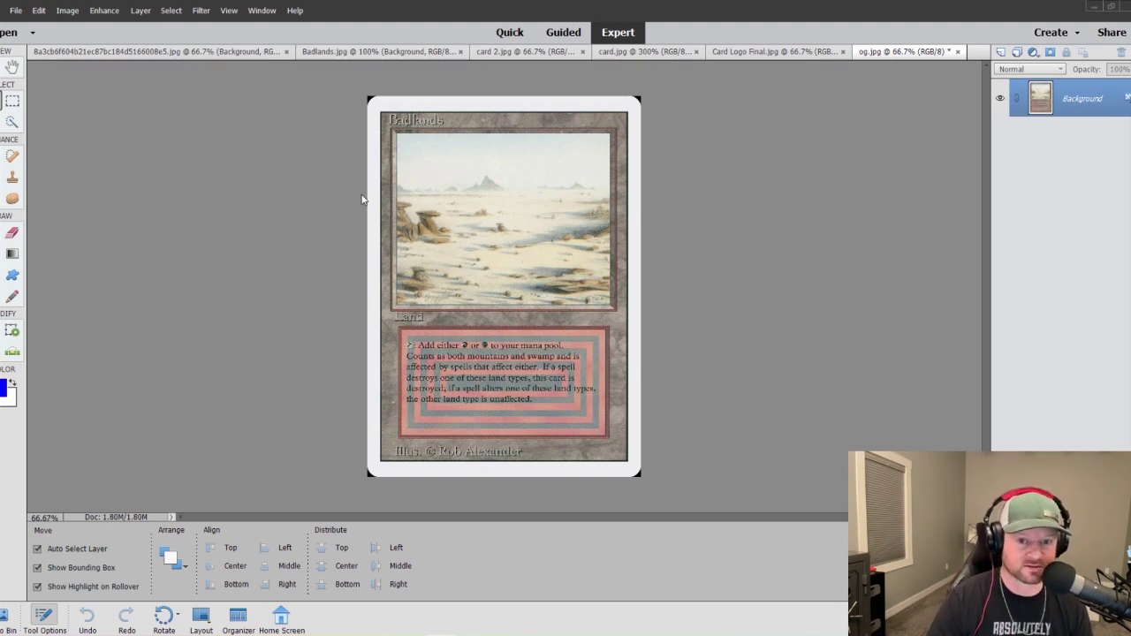
Switch to the browser and examine all Badlands prints on Scryfall and the purple rock-arch artwork in the Google image results.
click(382, 53)
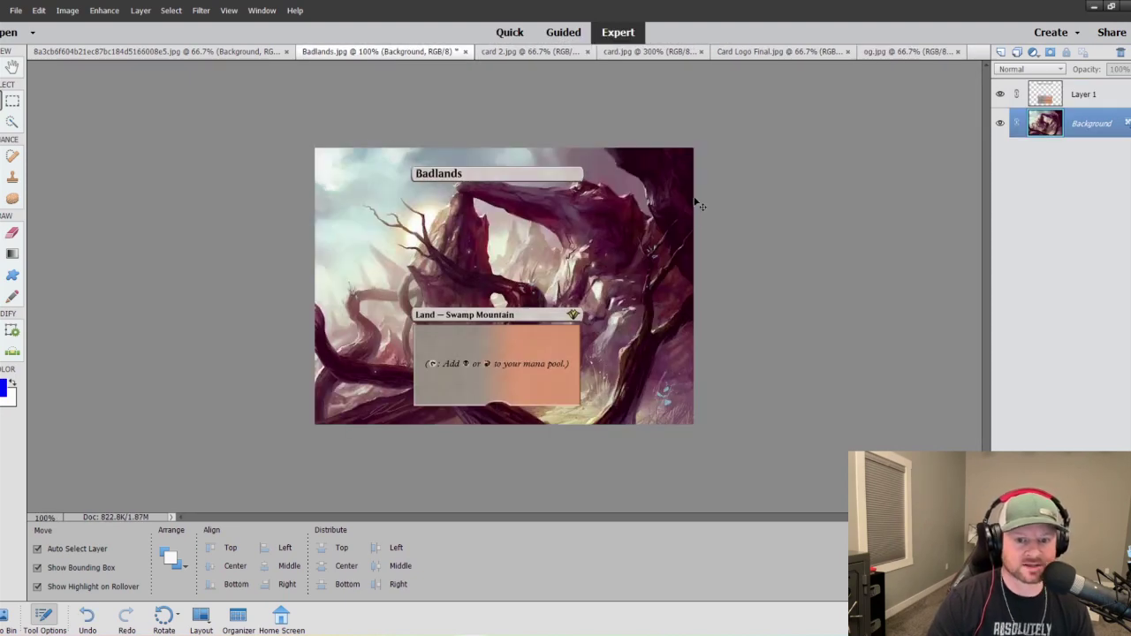
click(894, 52)
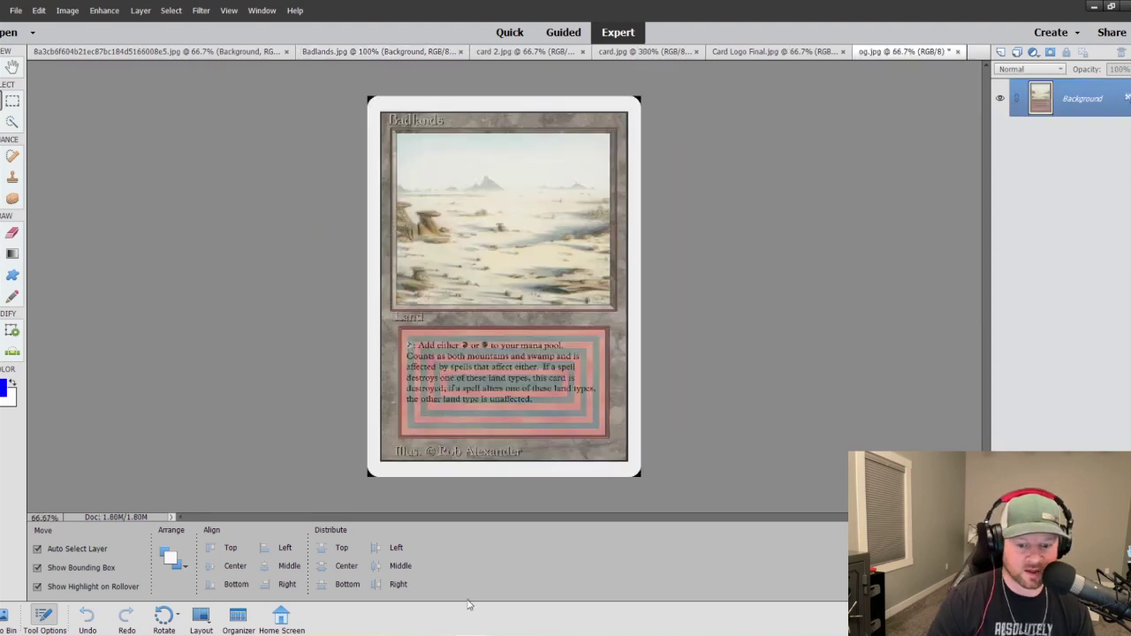
click(580, 598)
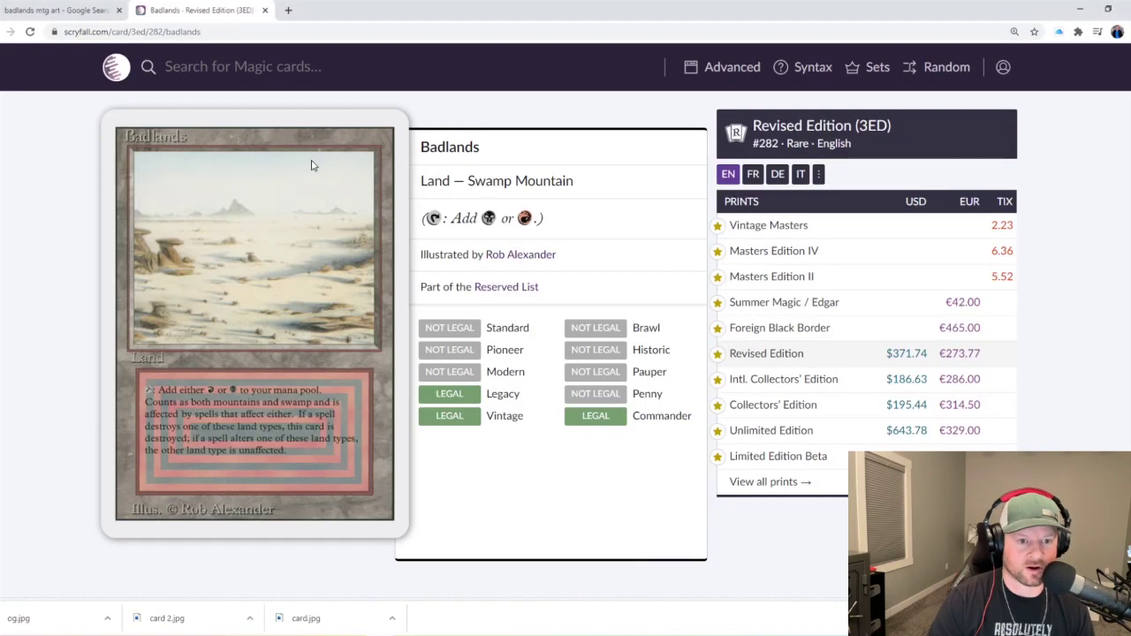
click(760, 482)
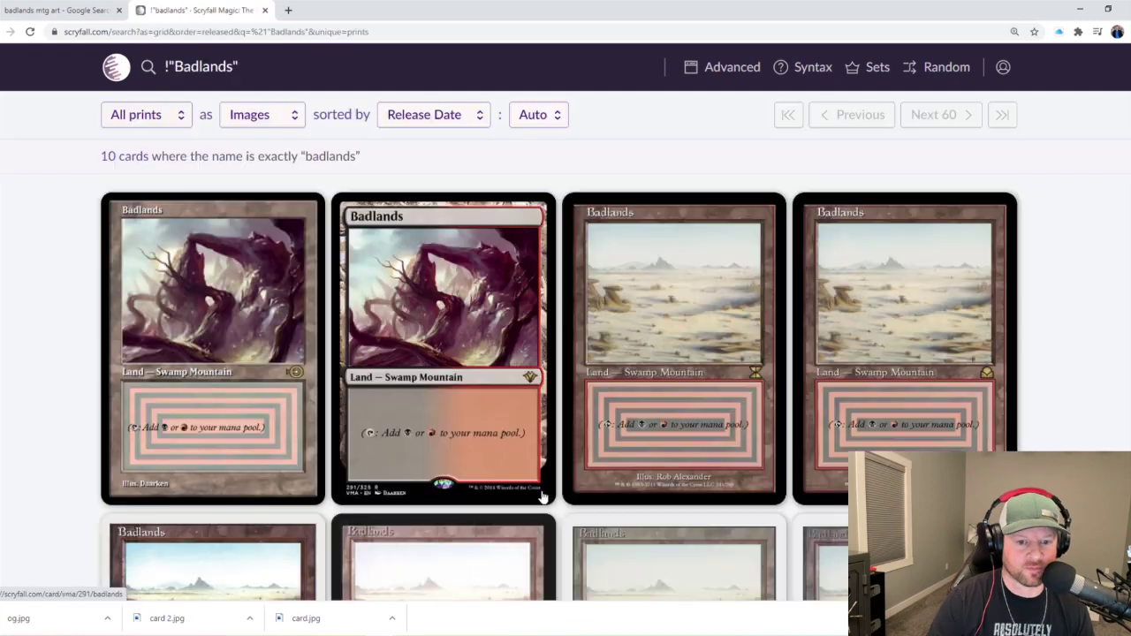
scroll(576, 458, down, 2)
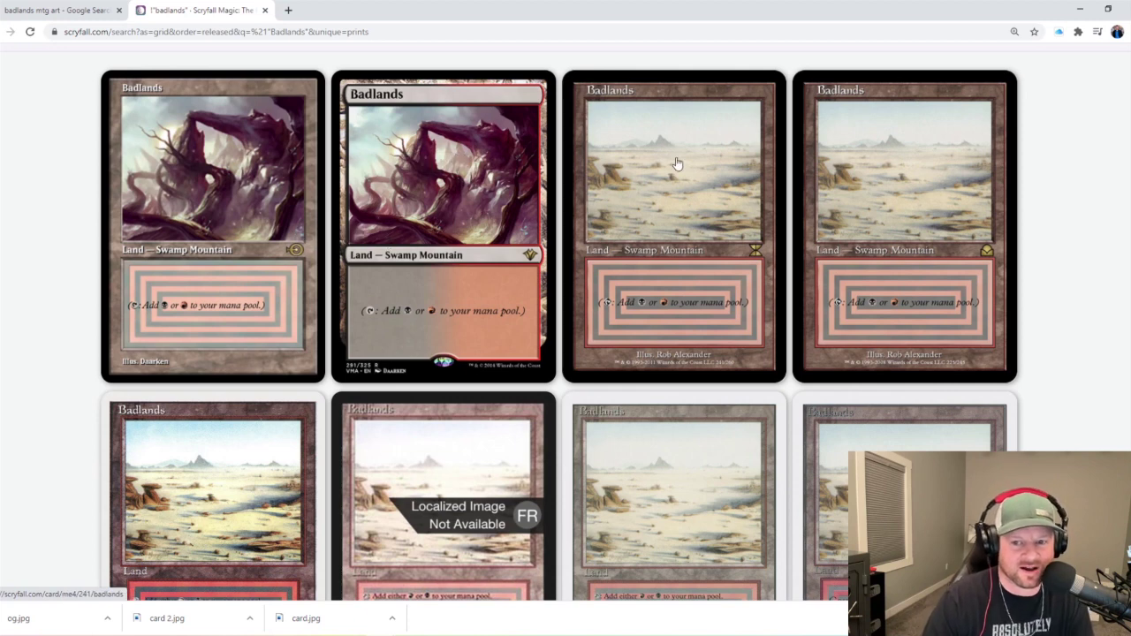
scroll(677, 168, down, 3)
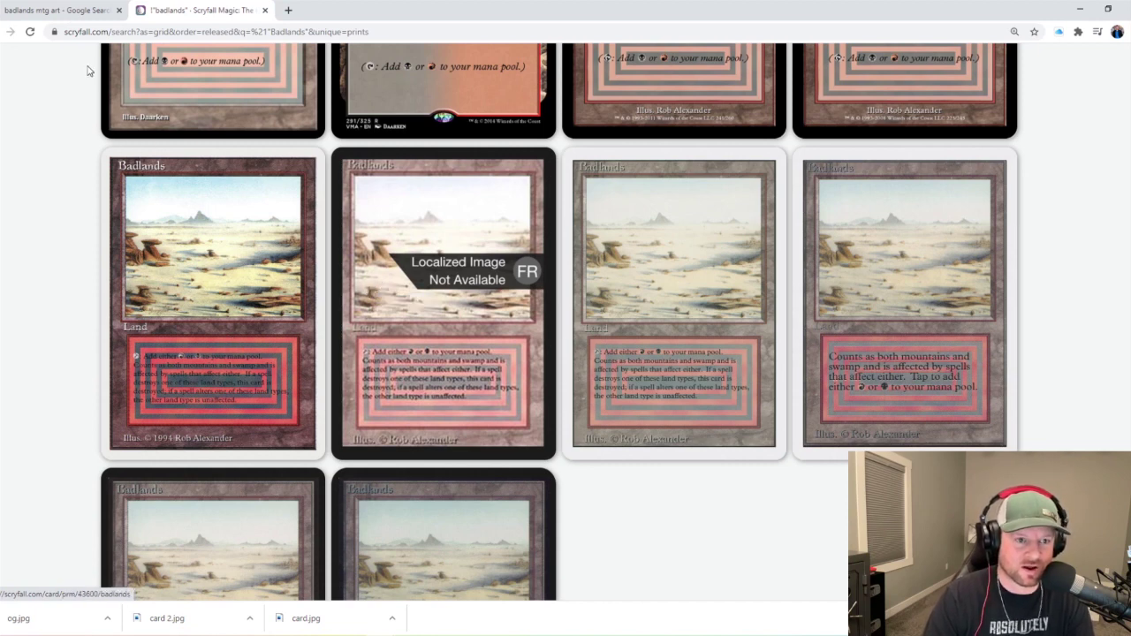
click(58, 9)
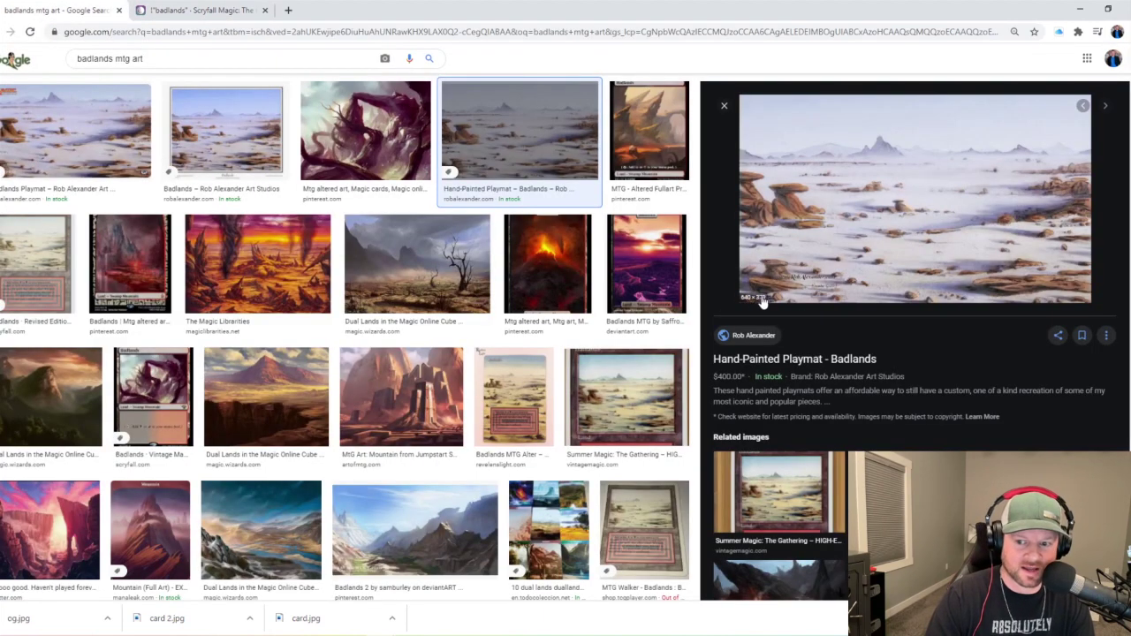
click(344, 161)
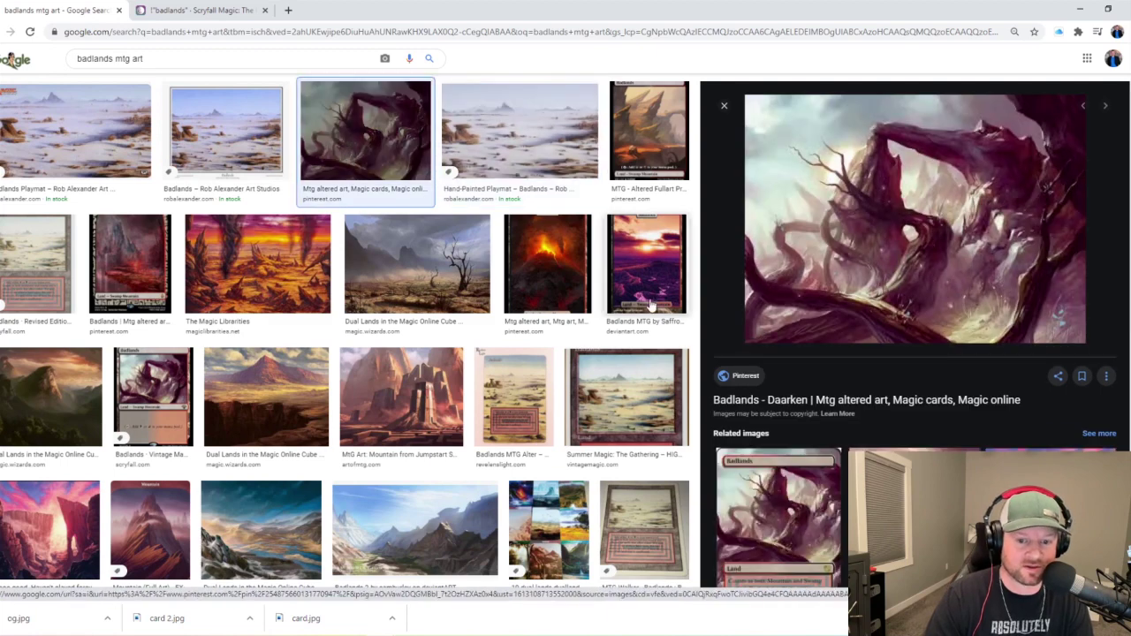
Switch back to Photoshop Elements and compare the purple rock-arch and orange desert versions of the Badlands design.
click(457, 632)
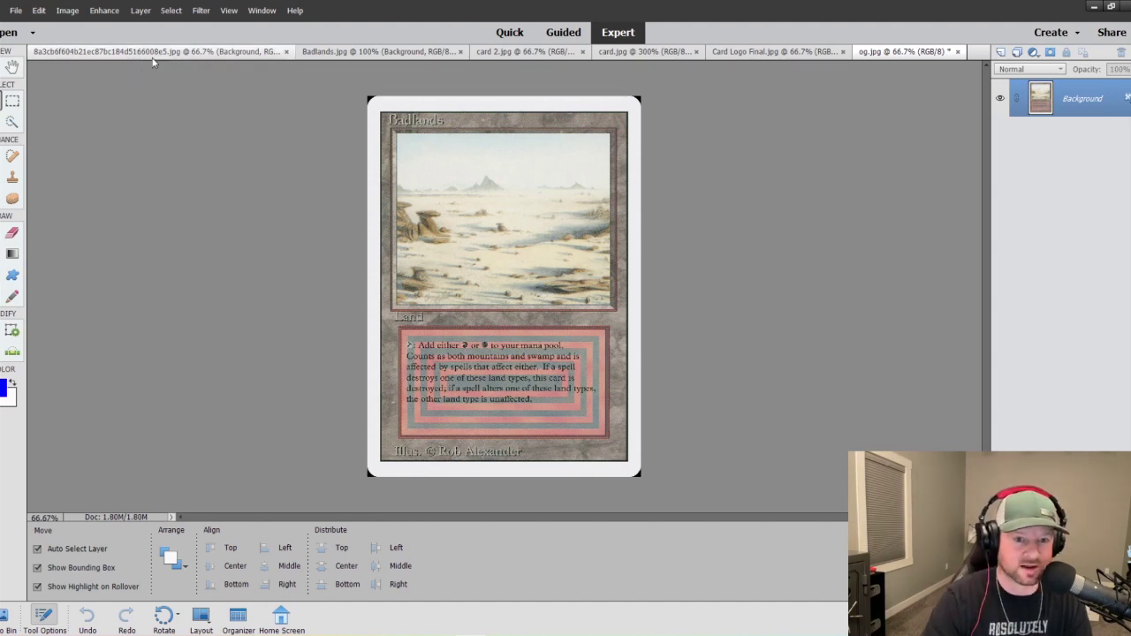
click(344, 54)
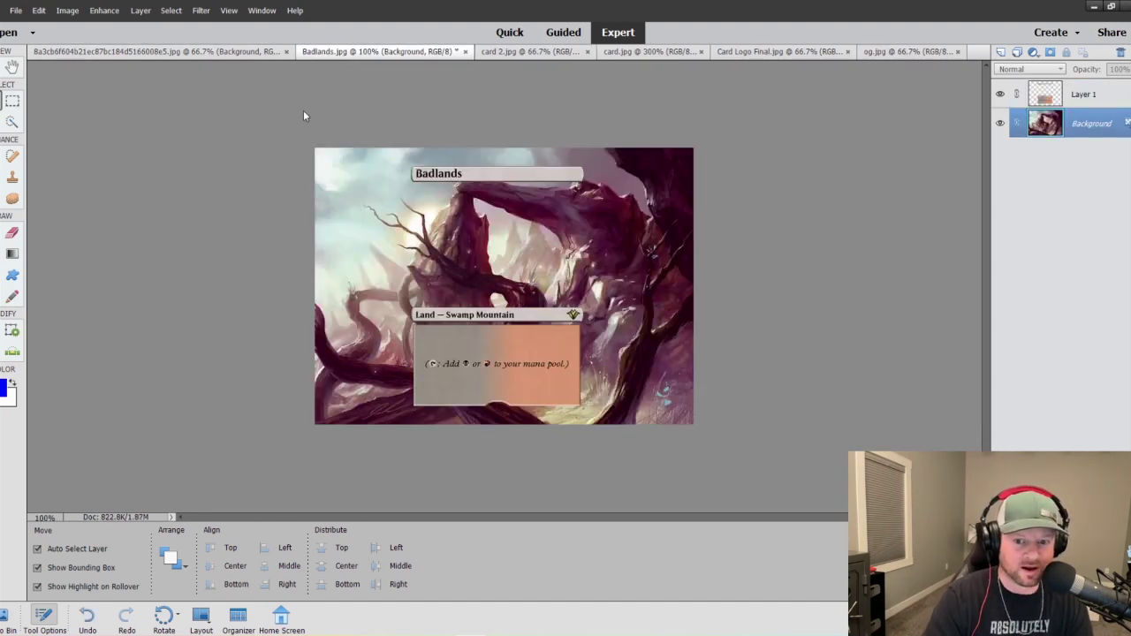
click(168, 53)
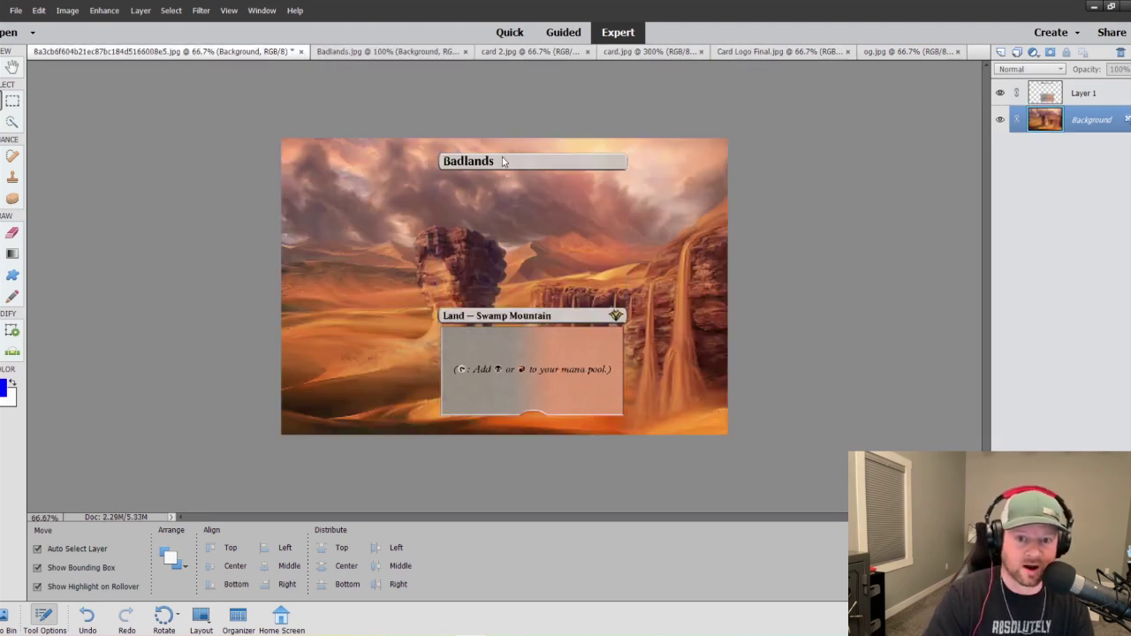
click(332, 51)
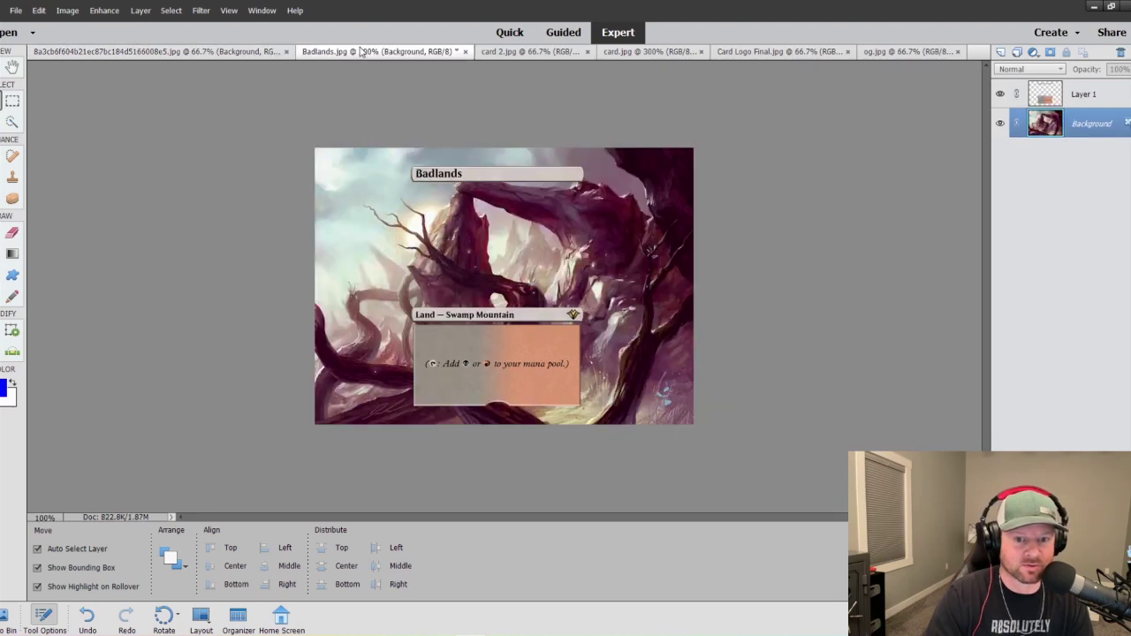
Crop Badlands.jpg to a portrait card shape around the title and text boxes, keeping the image's full height.
click(68, 11)
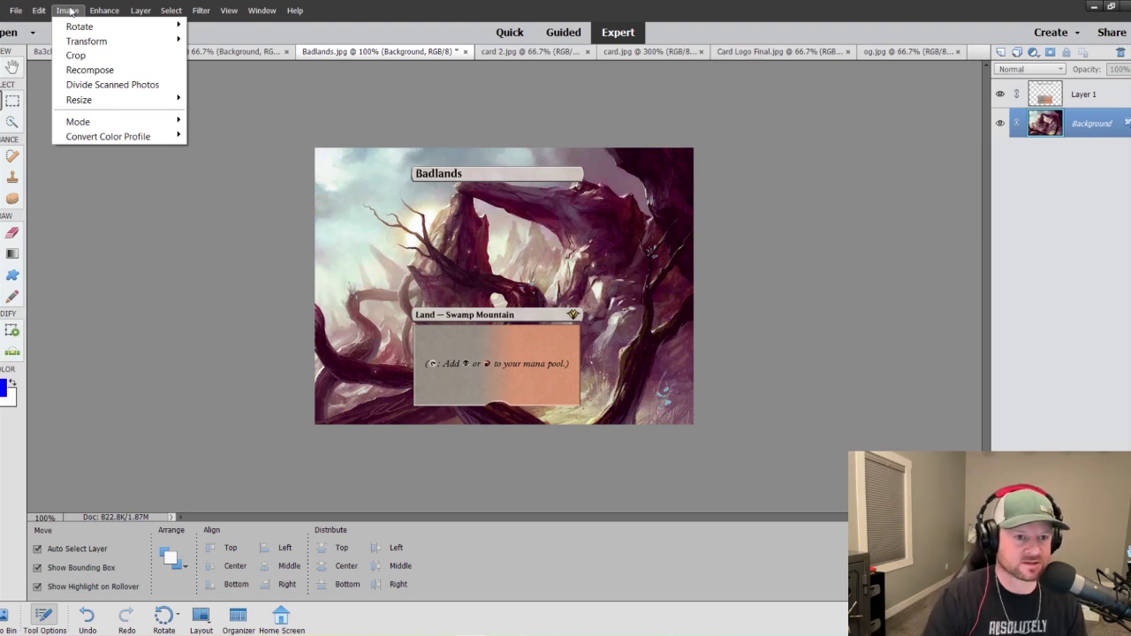
click(76, 55)
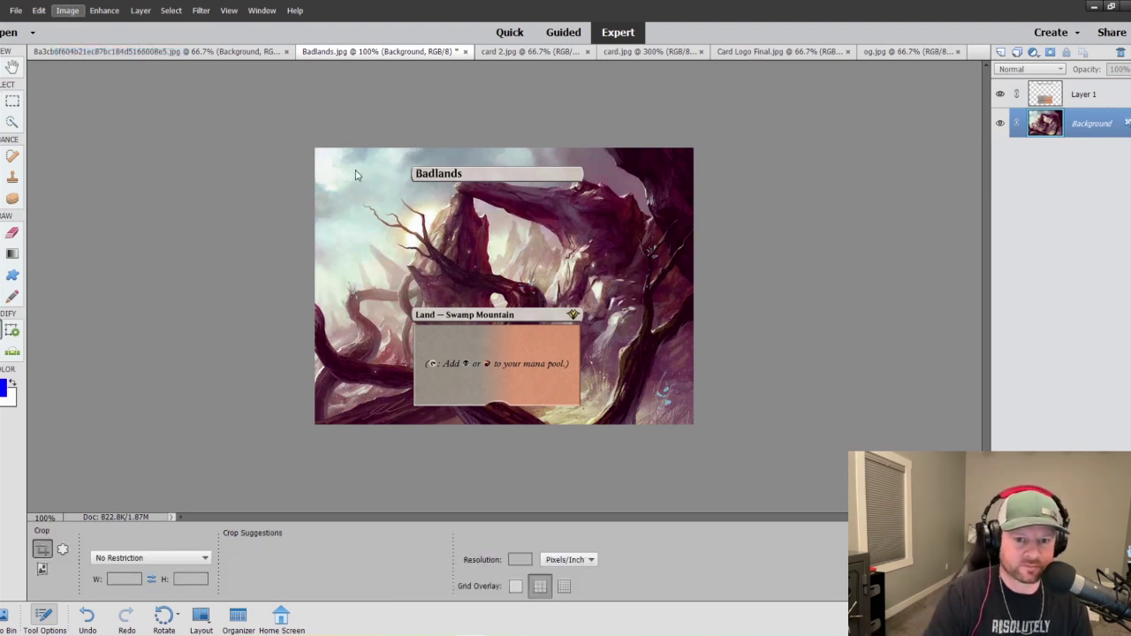
click(386, 158)
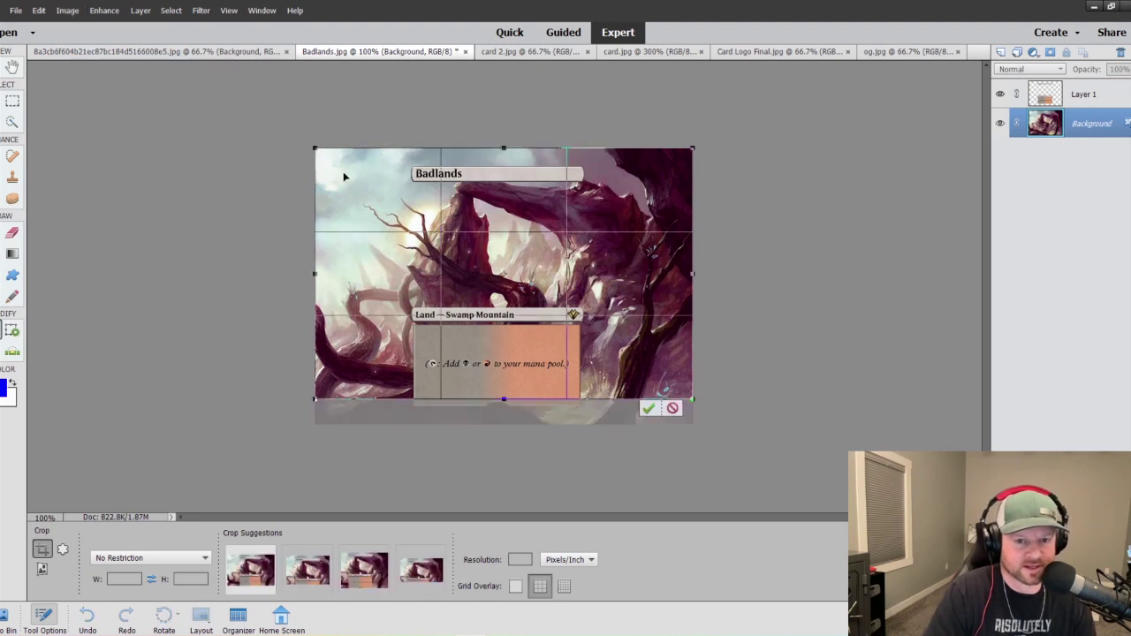
mouse_move(317, 275)
mouse_down()
mouse_move(337, 262)
mouse_move(381, 265)
mouse_up()
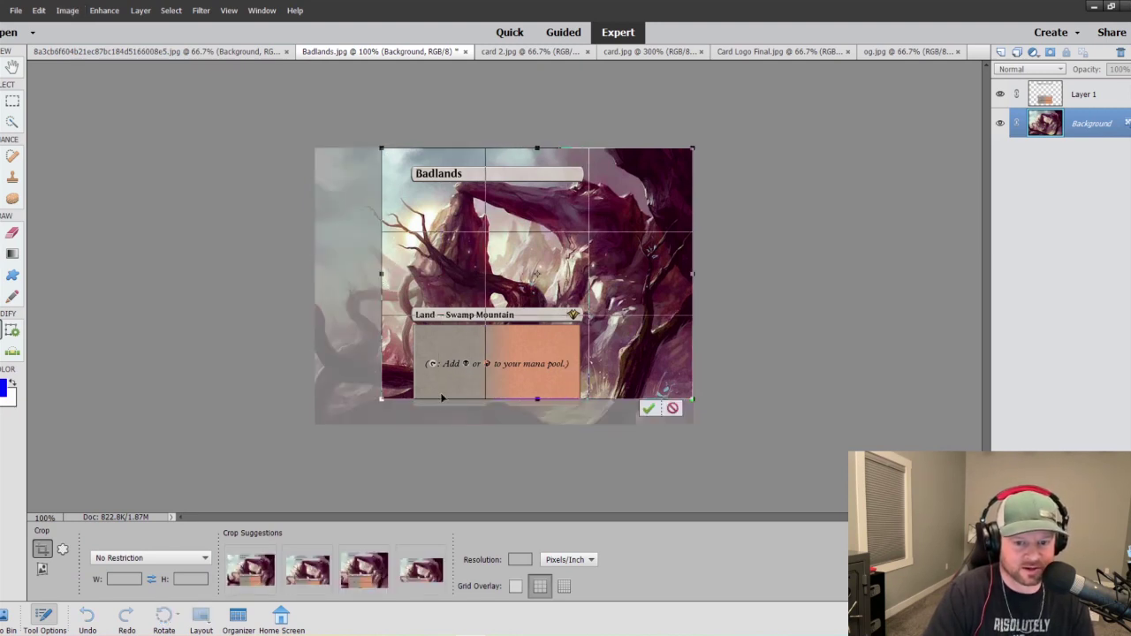
drag(538, 400, 538, 423)
mouse_move(381, 285)
mouse_down()
mouse_move(390, 266)
mouse_move(394, 275)
mouse_up()
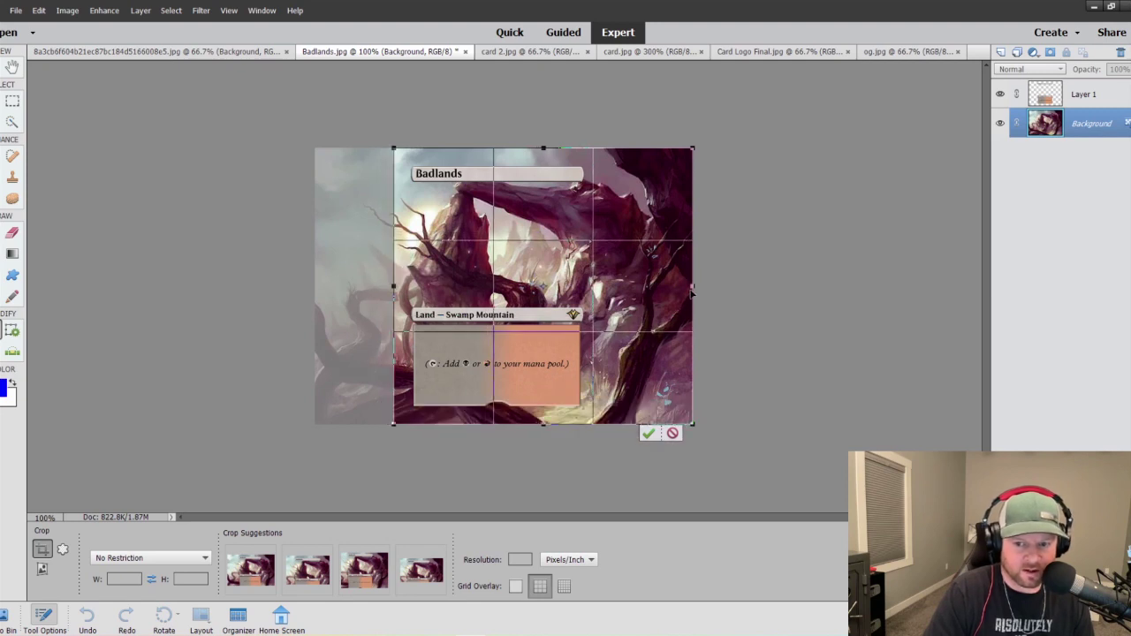
drag(692, 292, 600, 294)
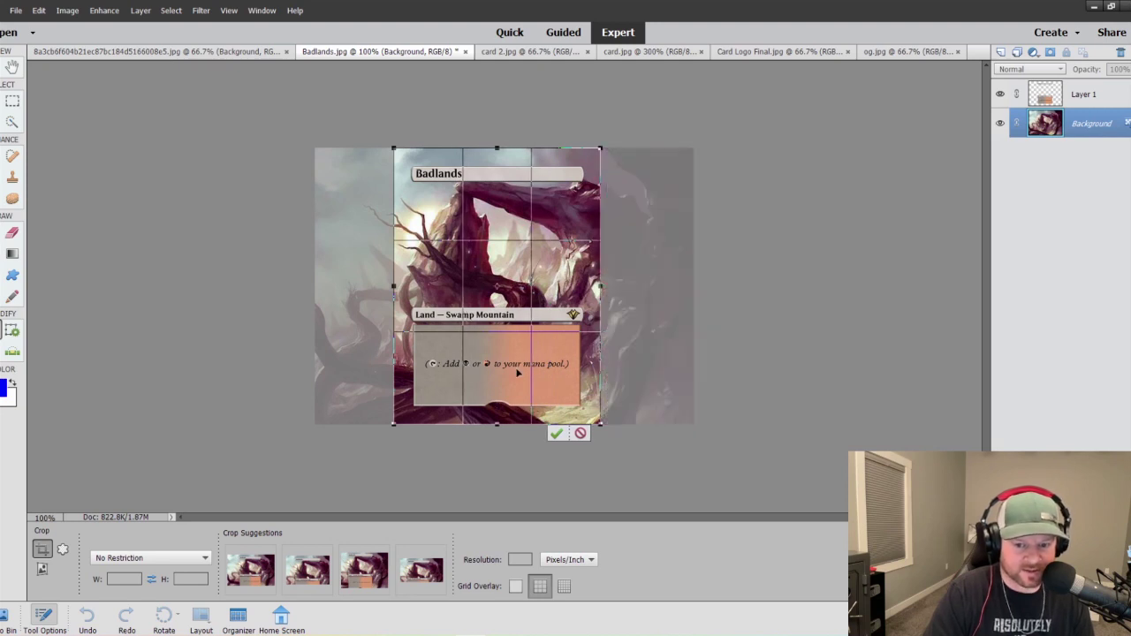
click(554, 433)
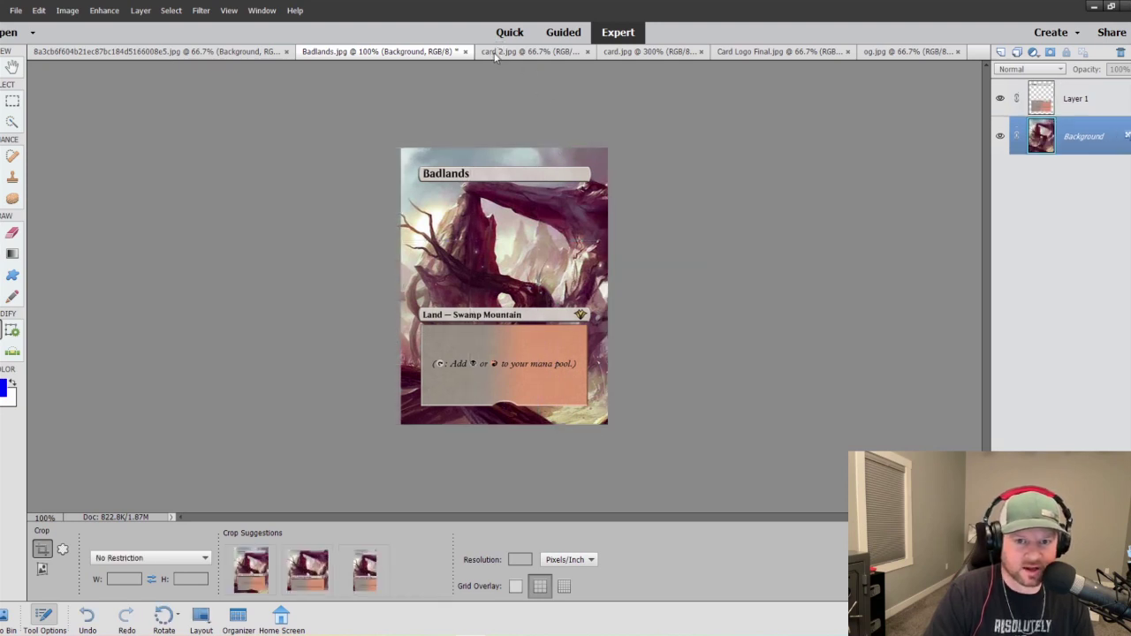
Examine the source cards in card 2.jpg and card.jpg, including the selected title and text box areas.
click(498, 55)
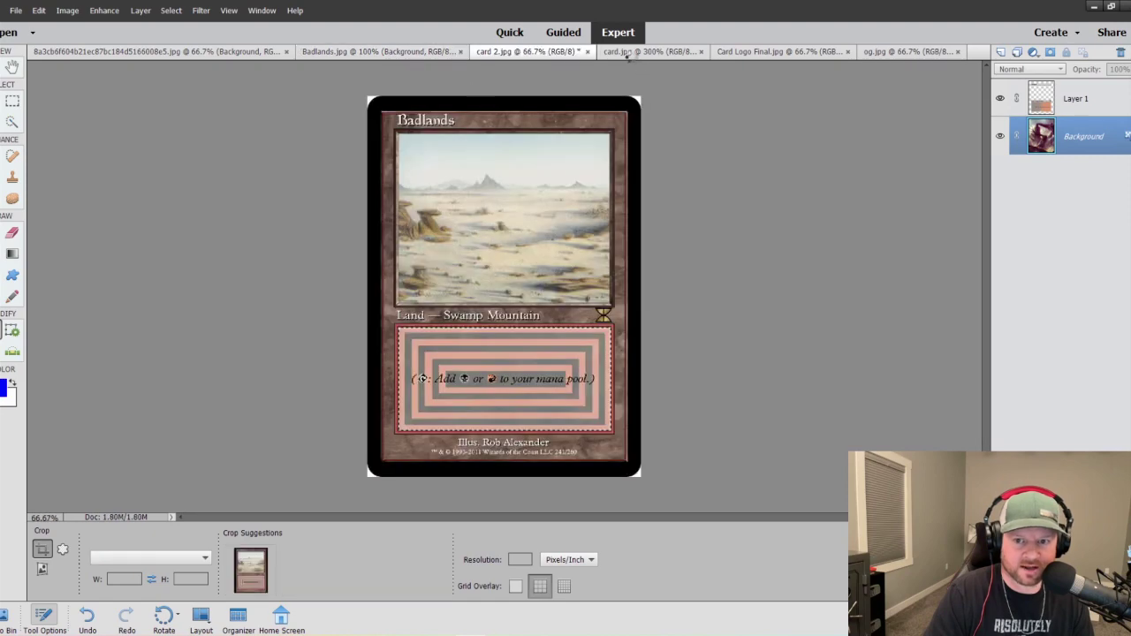
click(632, 55)
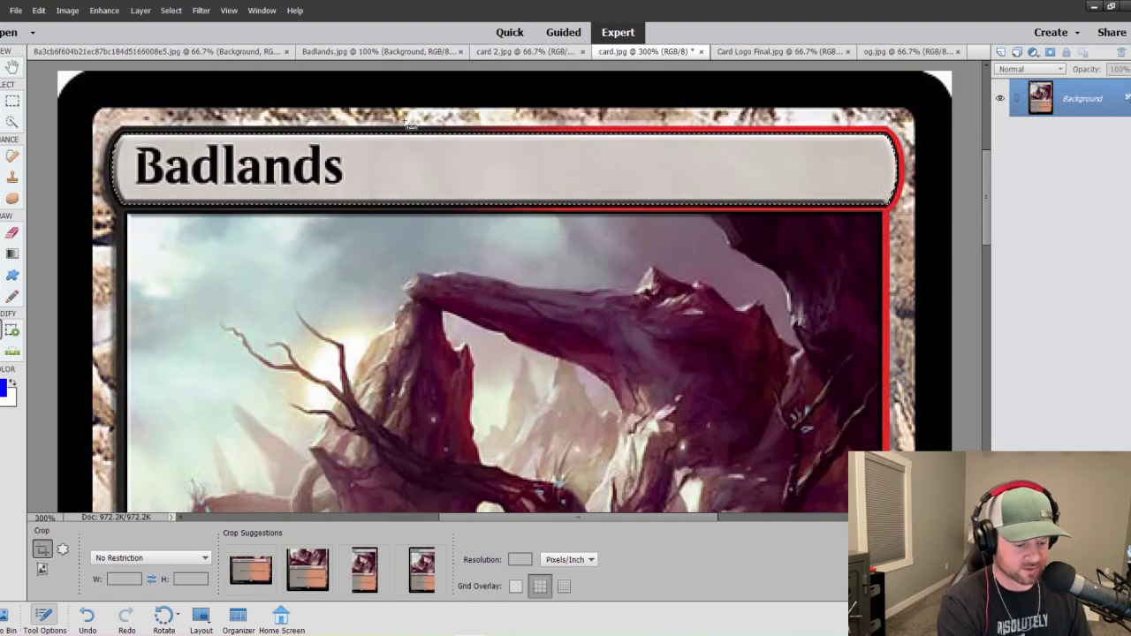
key(ctrl+1)
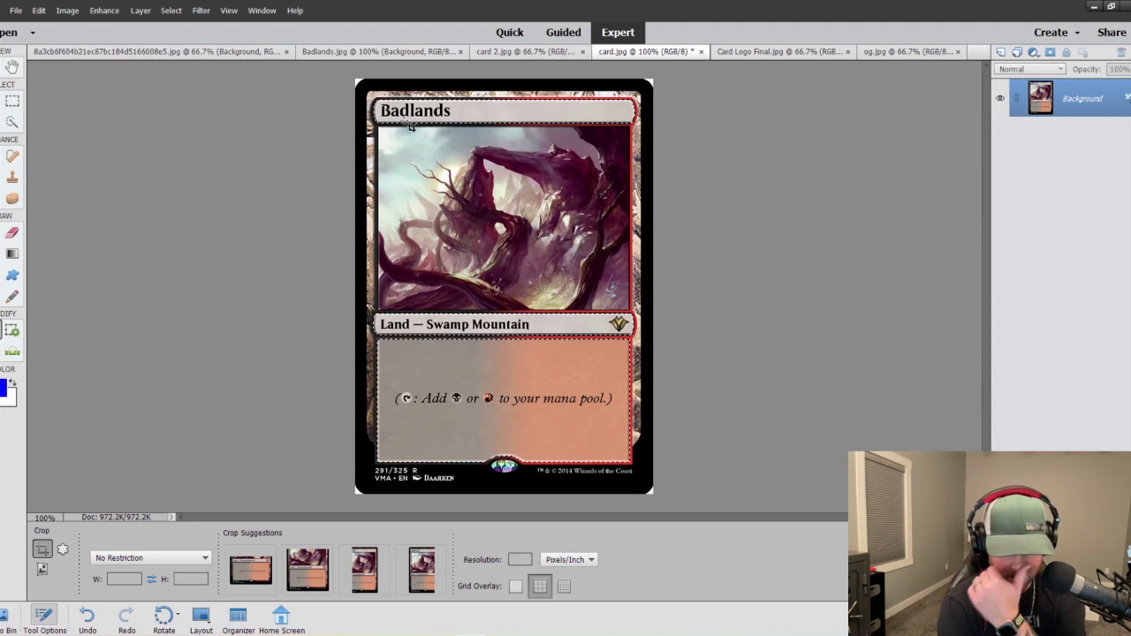
click(518, 53)
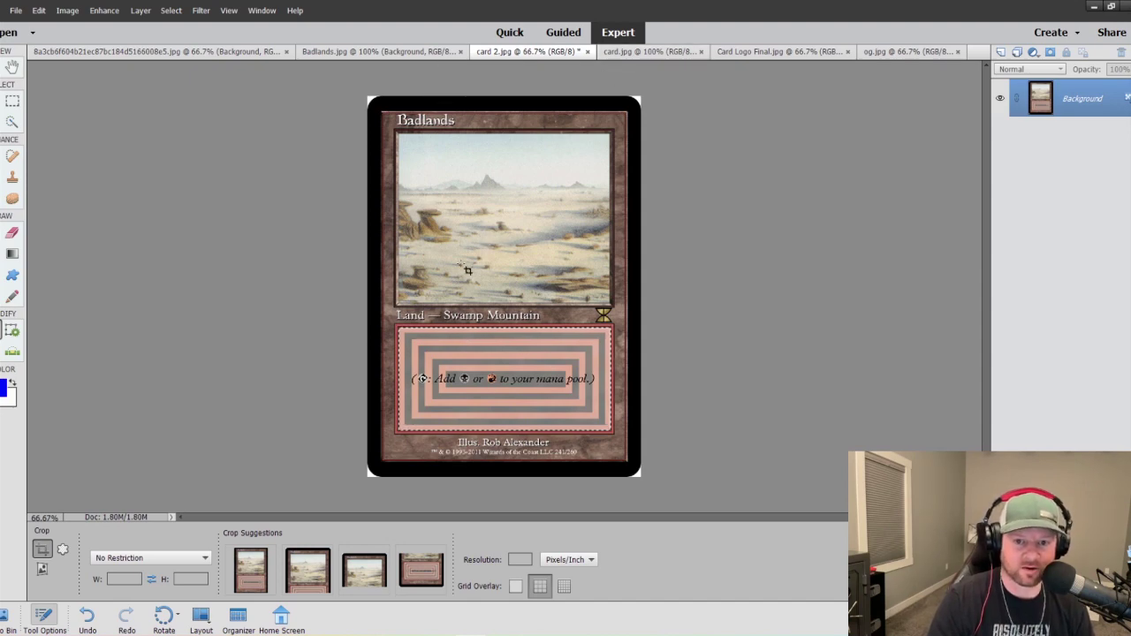
Set the opacity of Layer 1, which holds the title and text boxes in Badlands.jpg, to 62%.
click(389, 51)
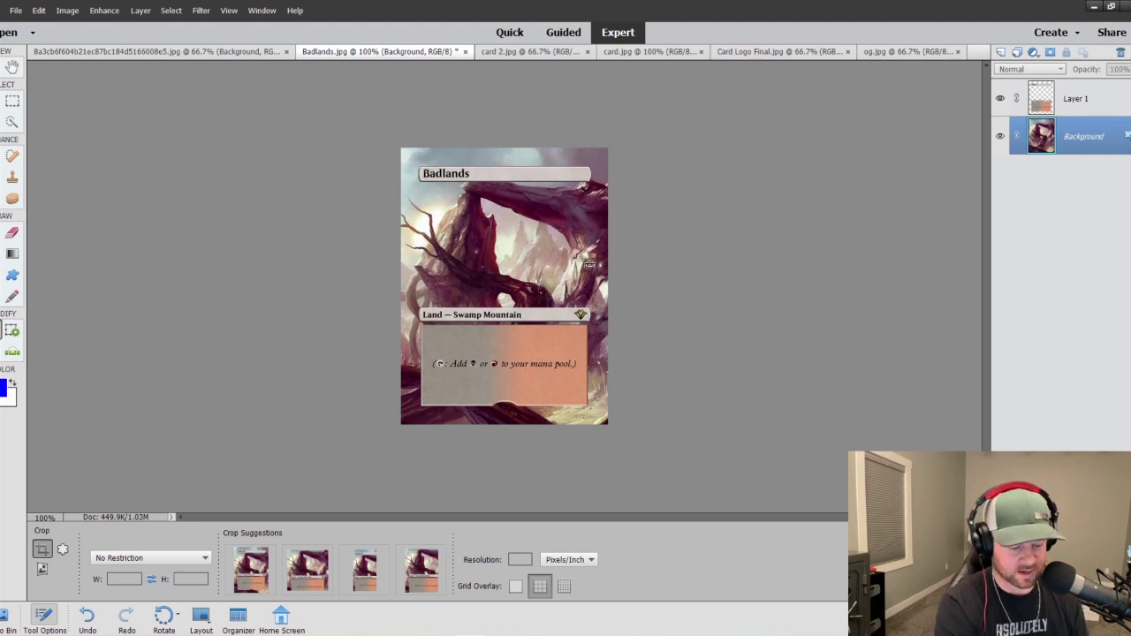
key(ctrl+equal)
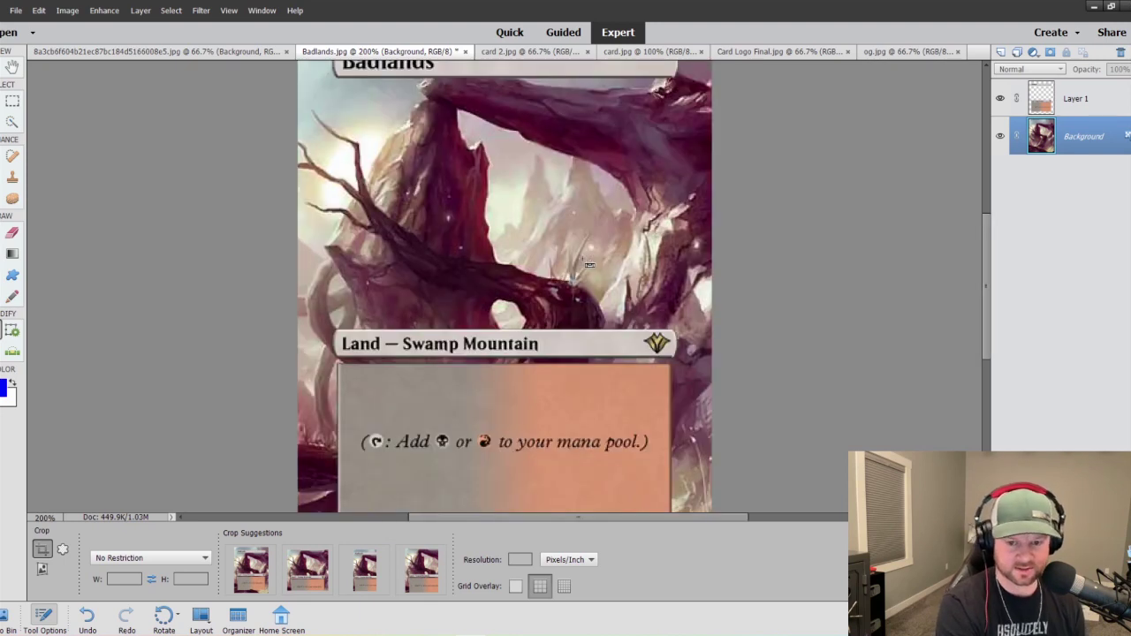
click(1081, 94)
click(1126, 69)
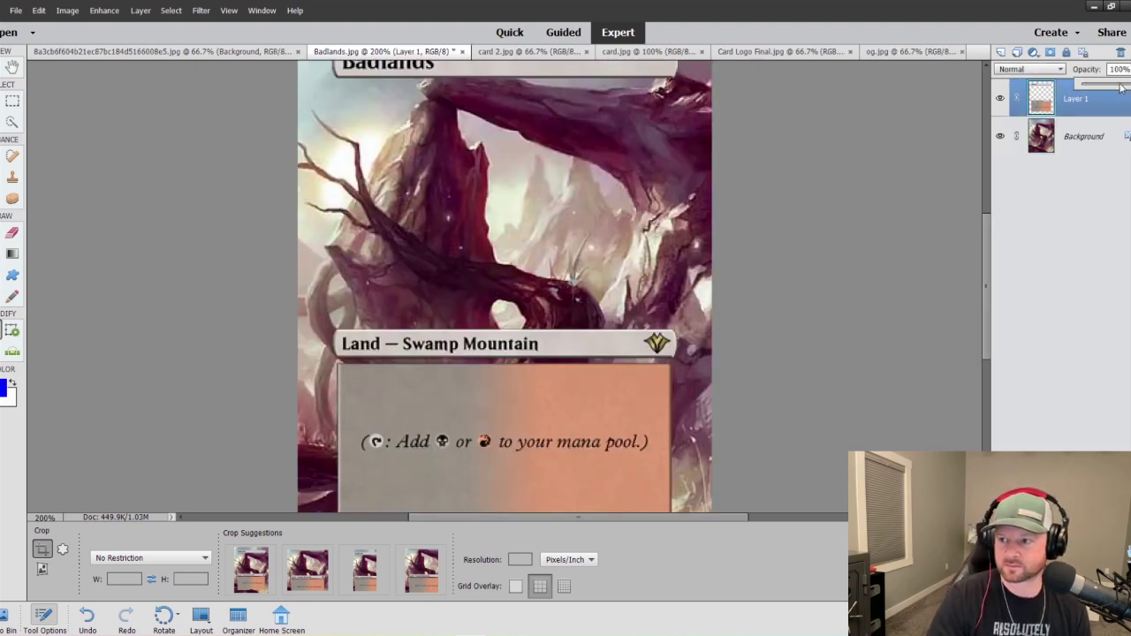
drag(1120, 86, 1118, 86)
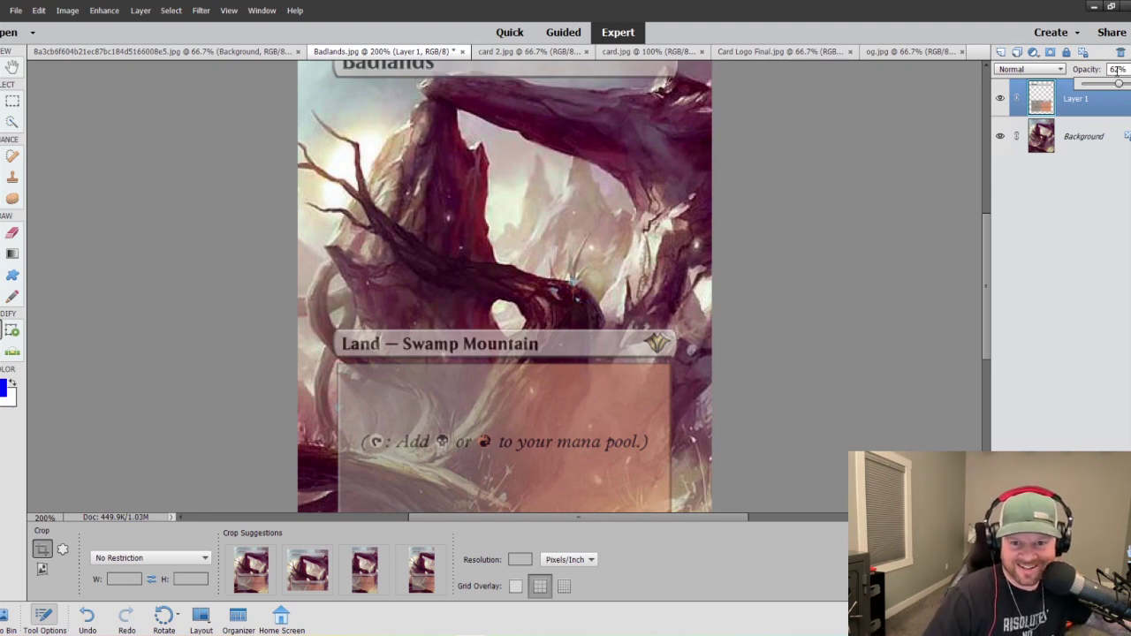
scroll(553, 225, down, 1)
scroll(553, 225, down, 8)
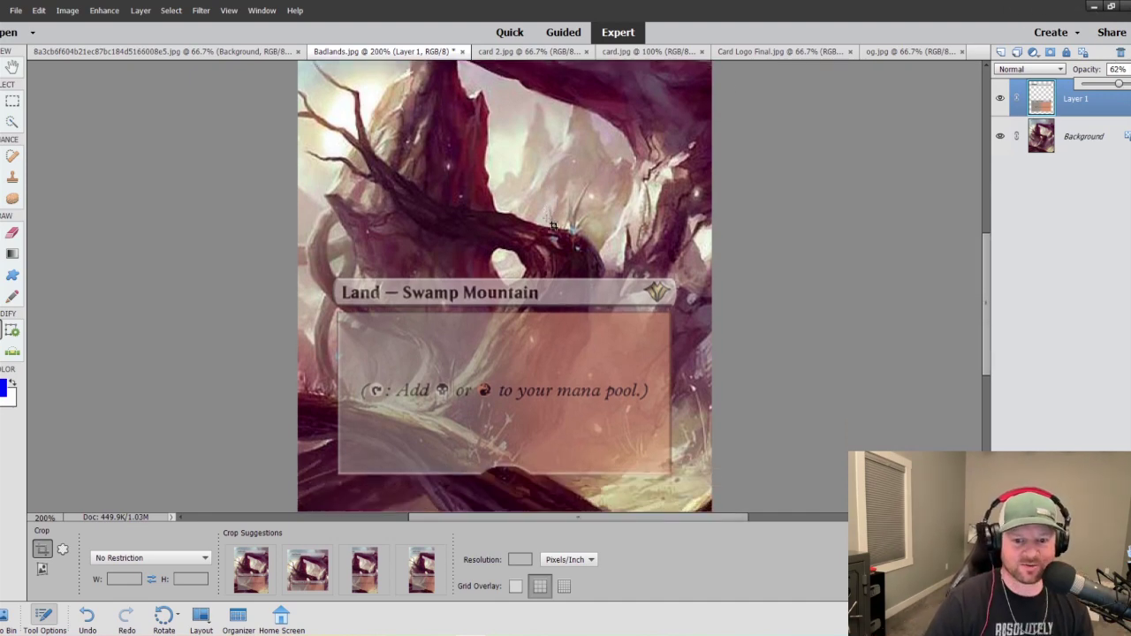
scroll(553, 226, up, 2)
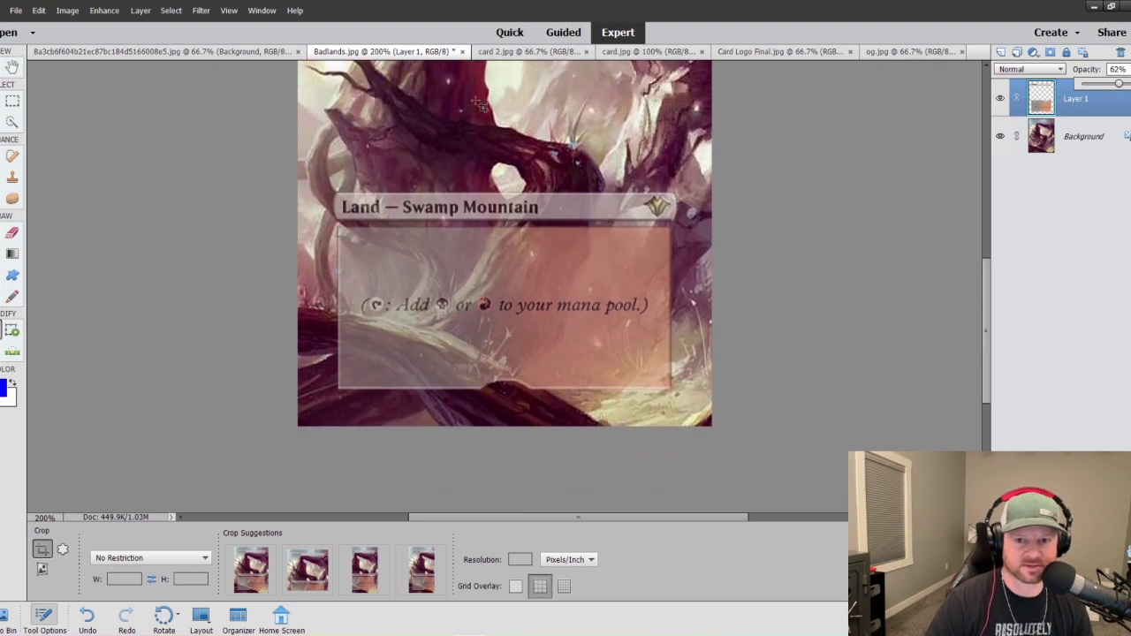
Copy the selected striped text box from card 2.jpg and paste it onto a new layer in Badlands.jpg, ready for moving.
click(495, 52)
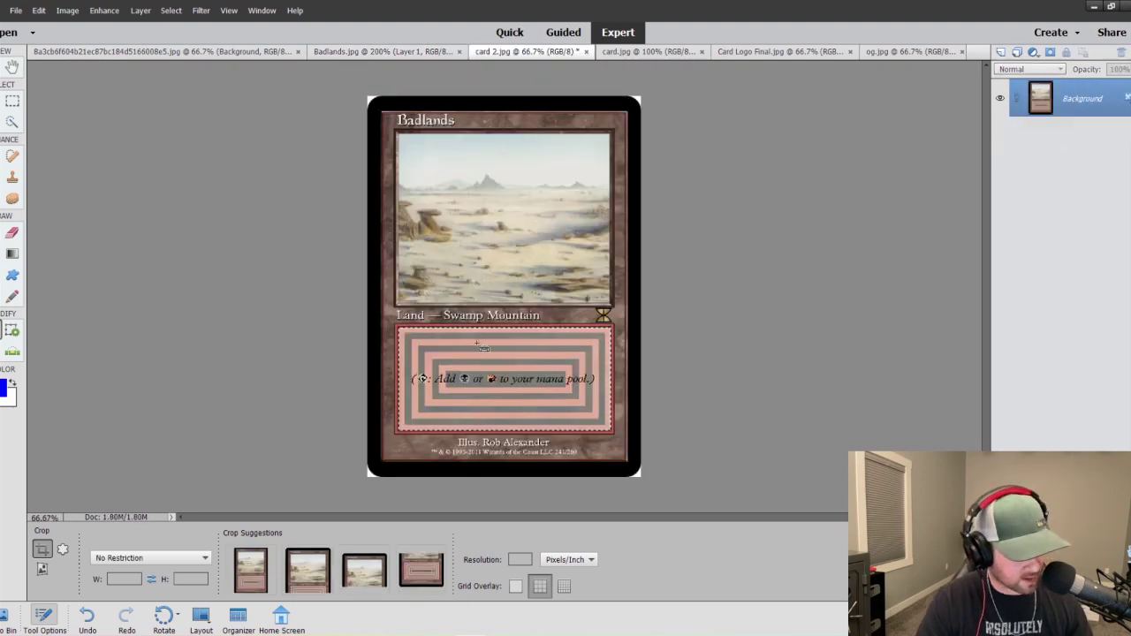
click(411, 52)
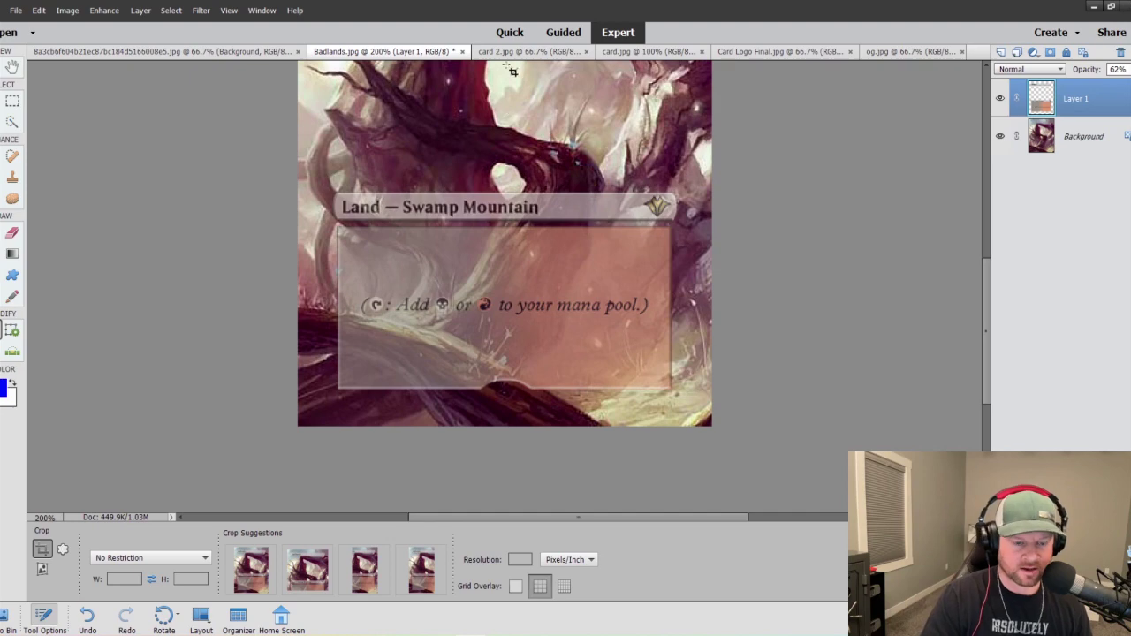
key(ctrl+shift+alt+n)
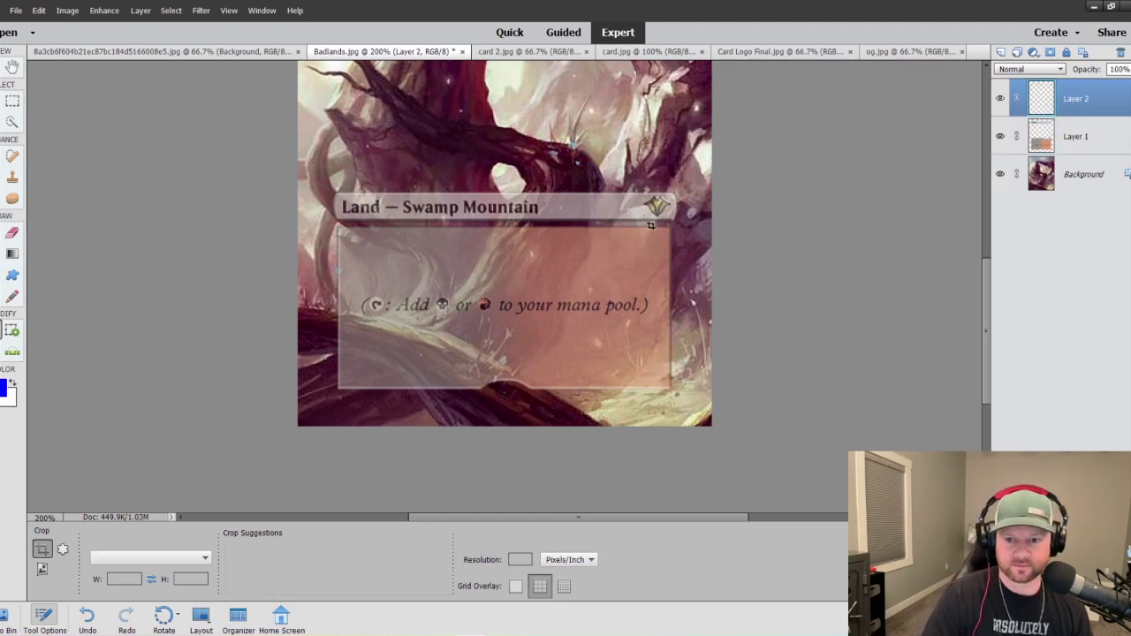
key(ctrl+v)
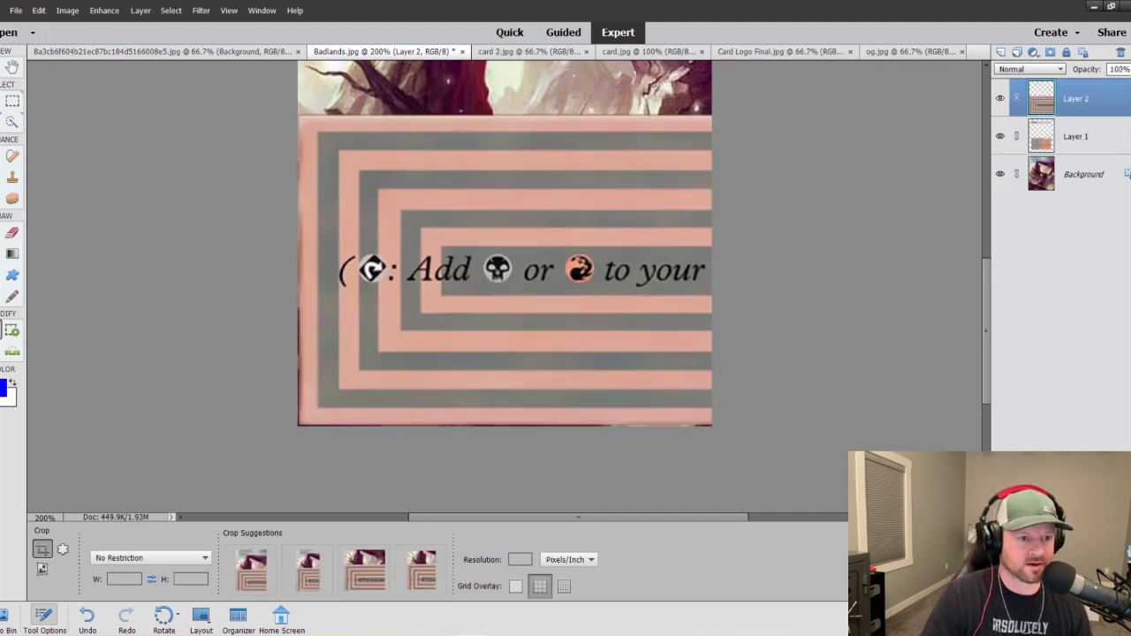
key(v)
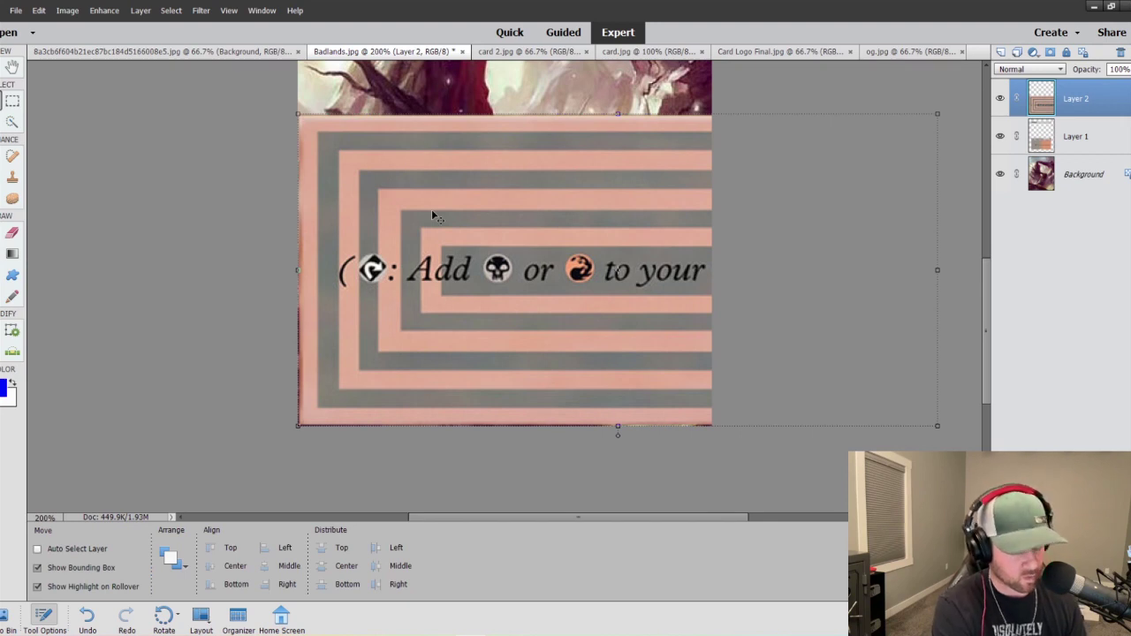
key(ctrl+minus)
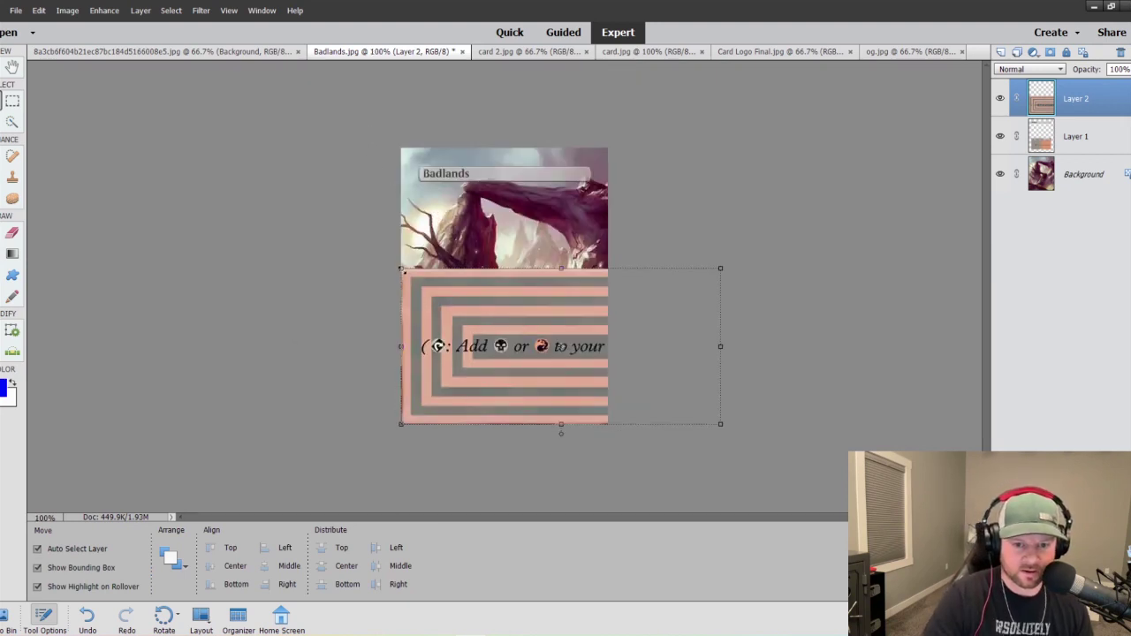
Scale the pasted striped text box down to about 52.68% and place it over the old text box beneath the type line.
drag(402, 270, 516, 325)
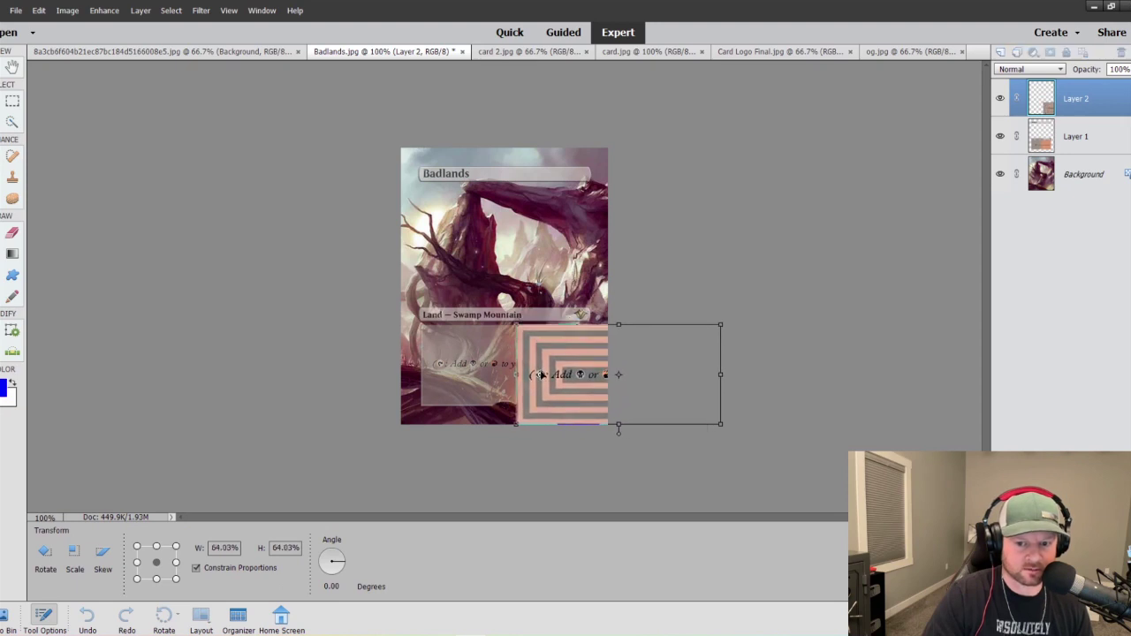
drag(540, 374, 441, 375)
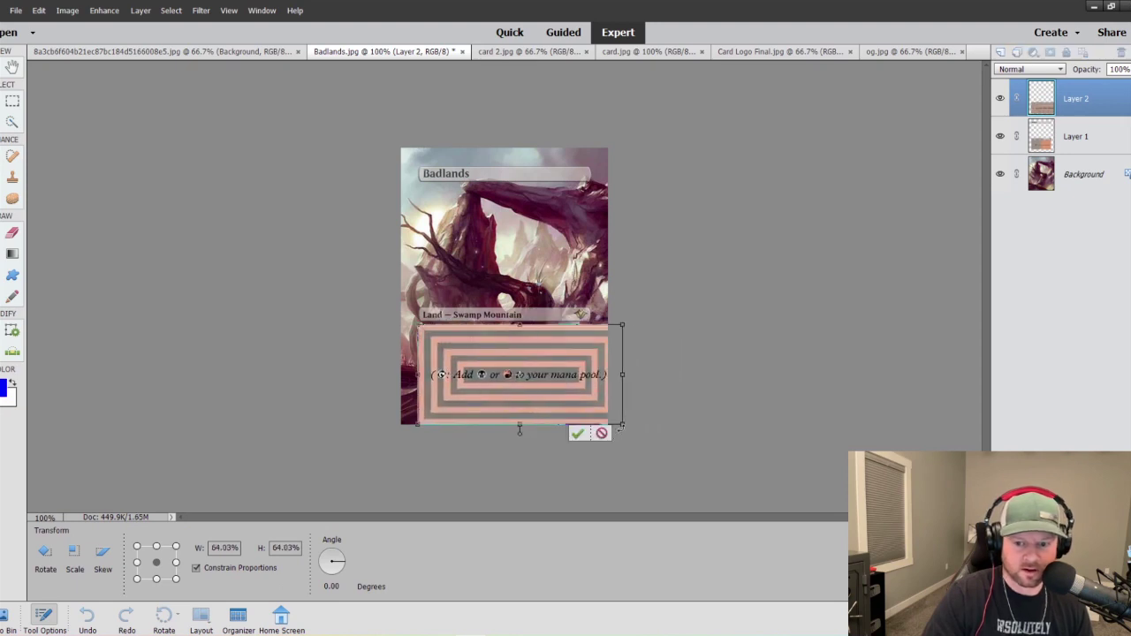
drag(621, 426, 586, 404)
key(ctrl+equal)
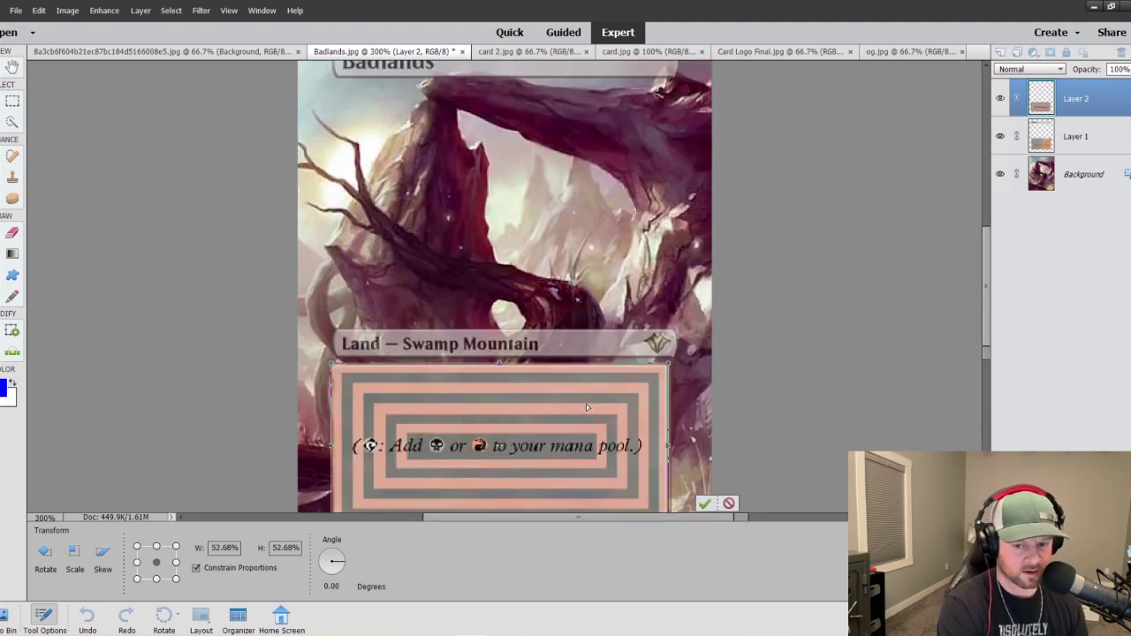
scroll(617, 328, down, 4)
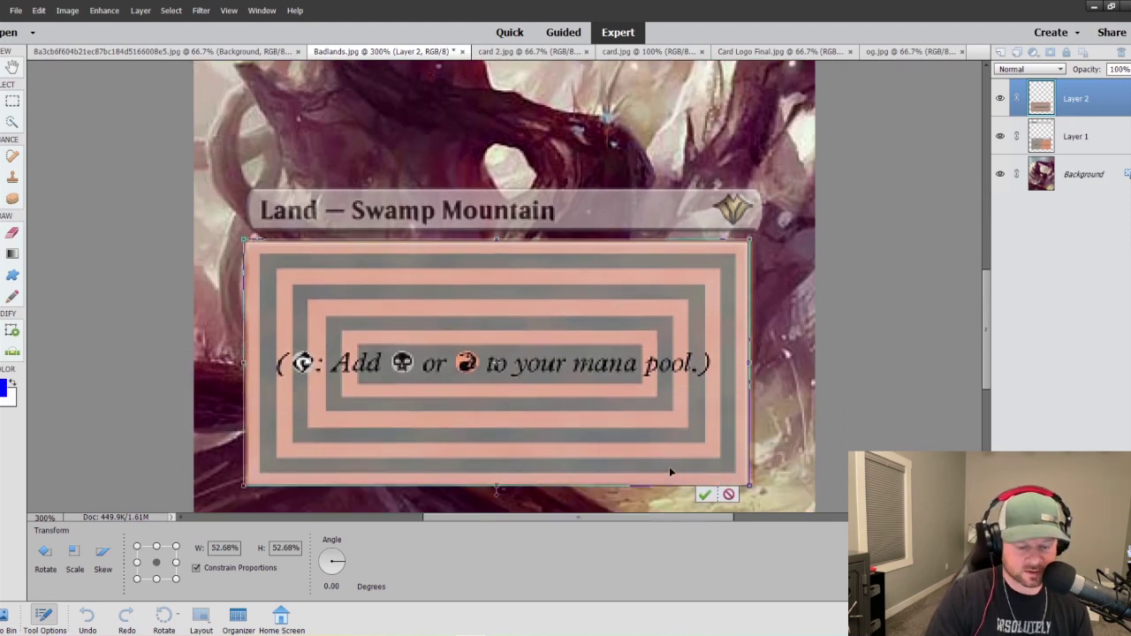
Nudge the striped text box sideways until its left edge lines up with the old text box beneath it.
key(Right)
key(Right)
key(Right)
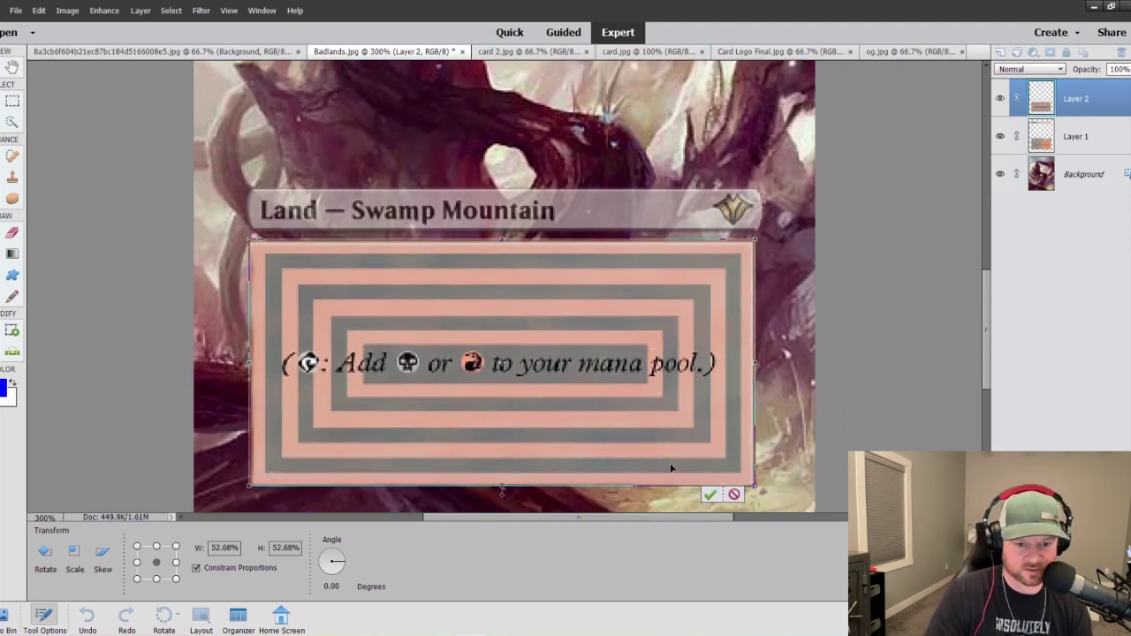
key(Right)
key(Right)
key(Right)
key(Right)
key(Right)
key(Right)
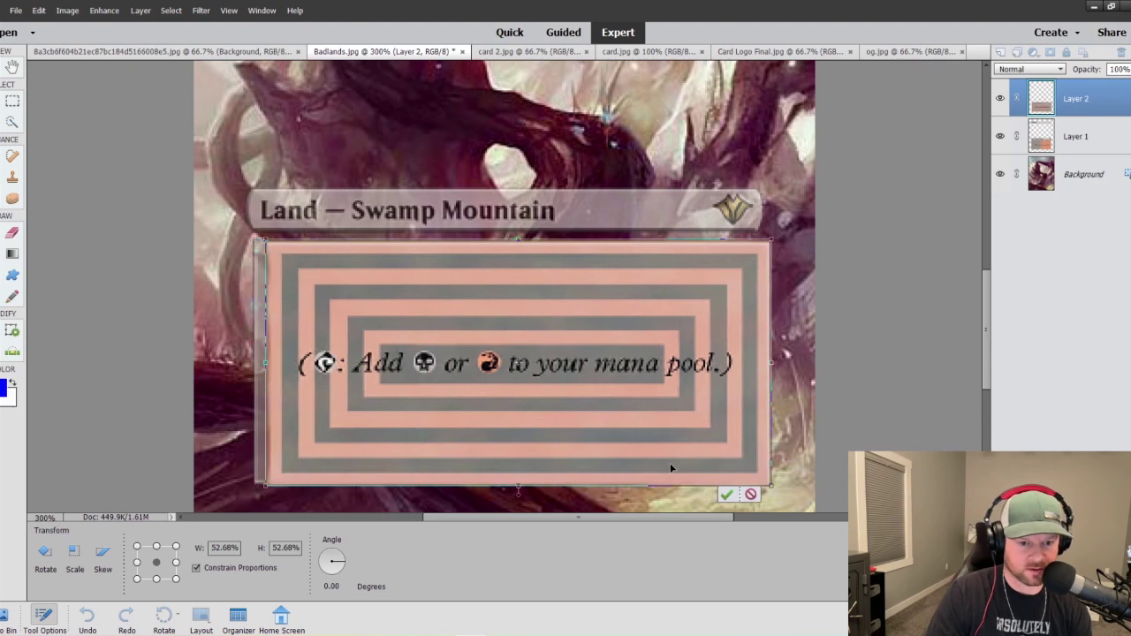
key(Left)
key(Left)
key(Left)
key(Left)
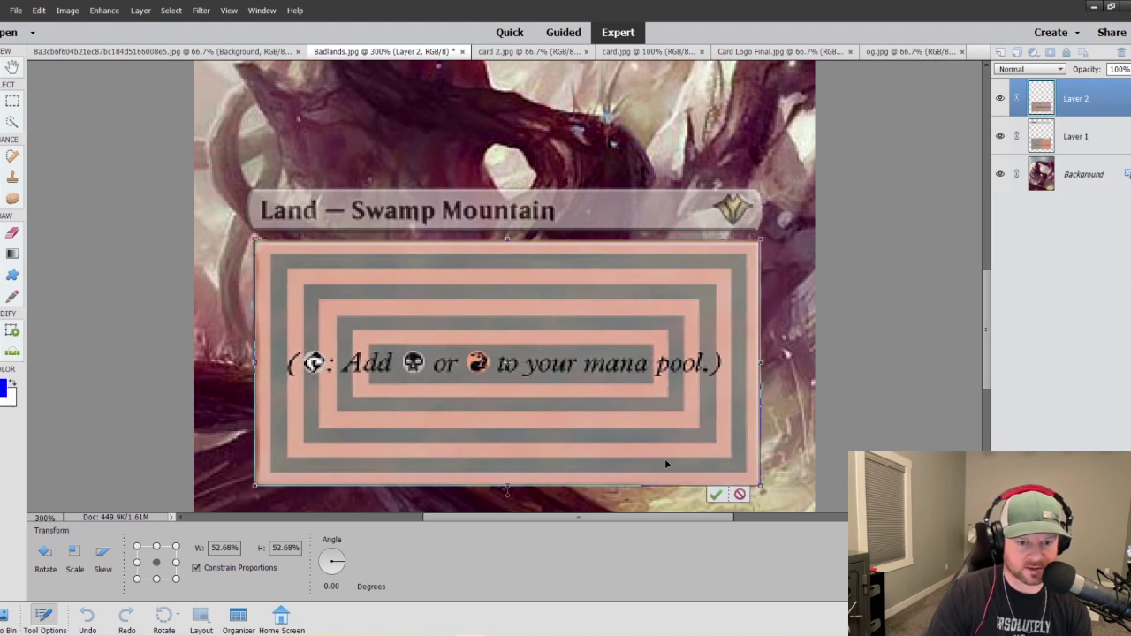
Reduce the striped text box's scale to about 51.58% and apply the transformation.
mouse_move(759, 484)
mouse_down()
mouse_move(723, 473)
mouse_move(751, 482)
mouse_up()
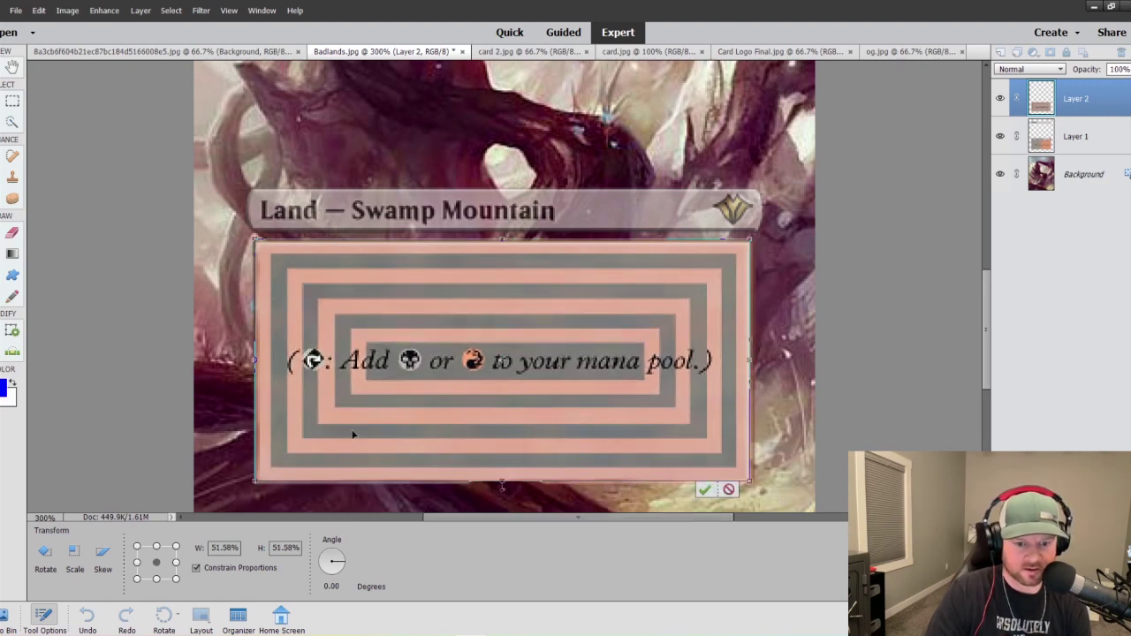
click(704, 489)
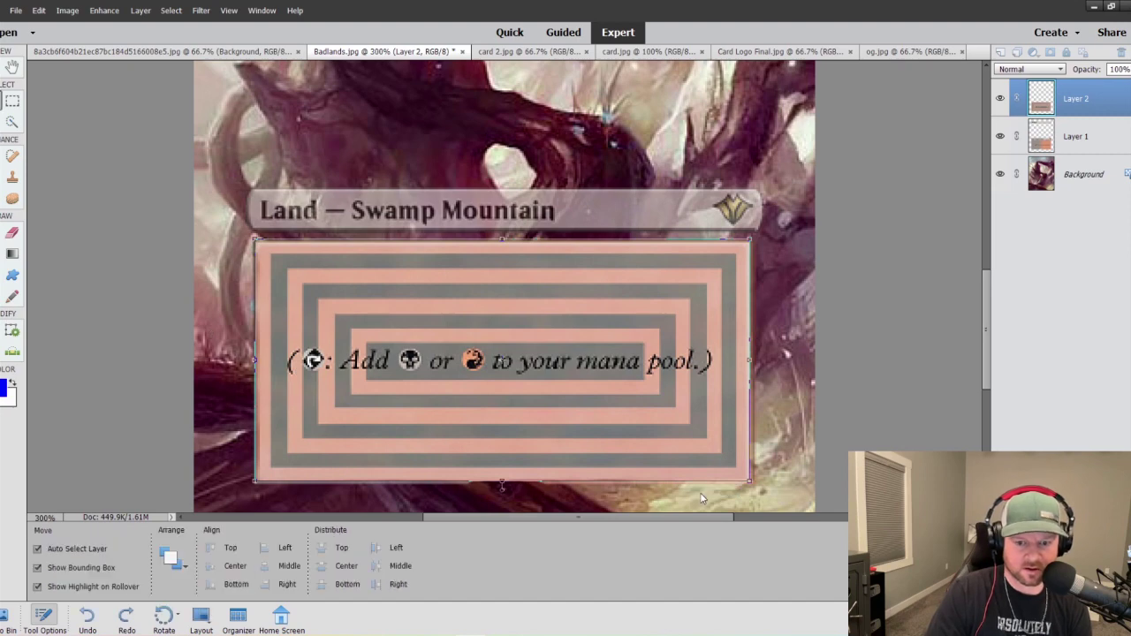
click(243, 370)
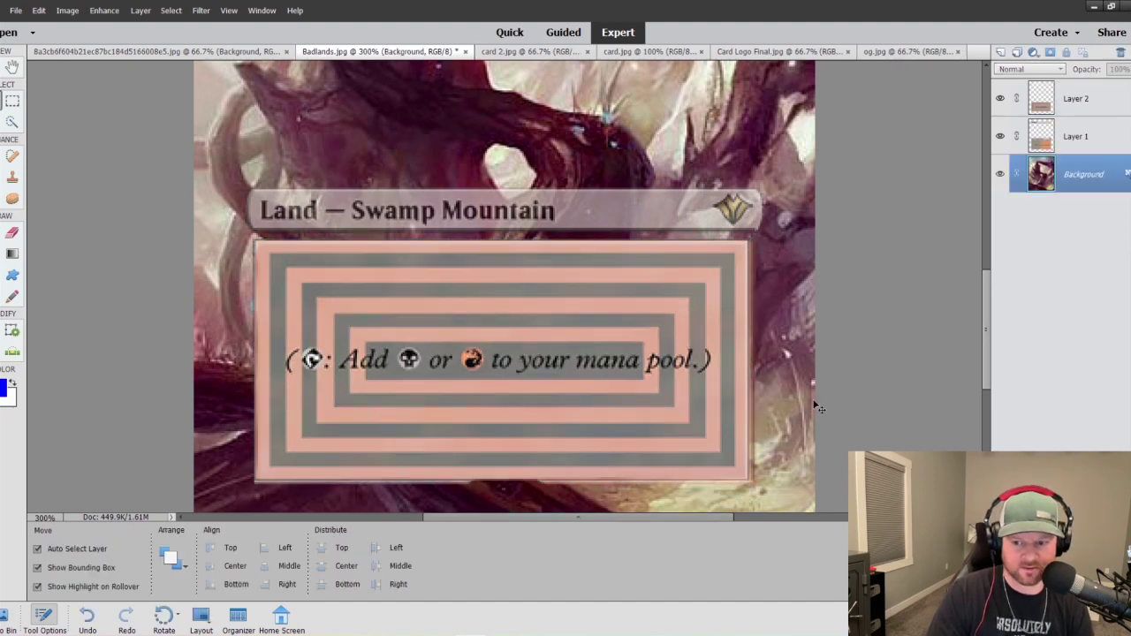
Fine-tune the striped text box's position over the old text box, checking the desert artwork document for comparison.
mouse_move(691, 316)
mouse_down()
mouse_move(684, 350)
mouse_move(696, 320)
mouse_move(728, 434)
mouse_move(689, 315)
mouse_up()
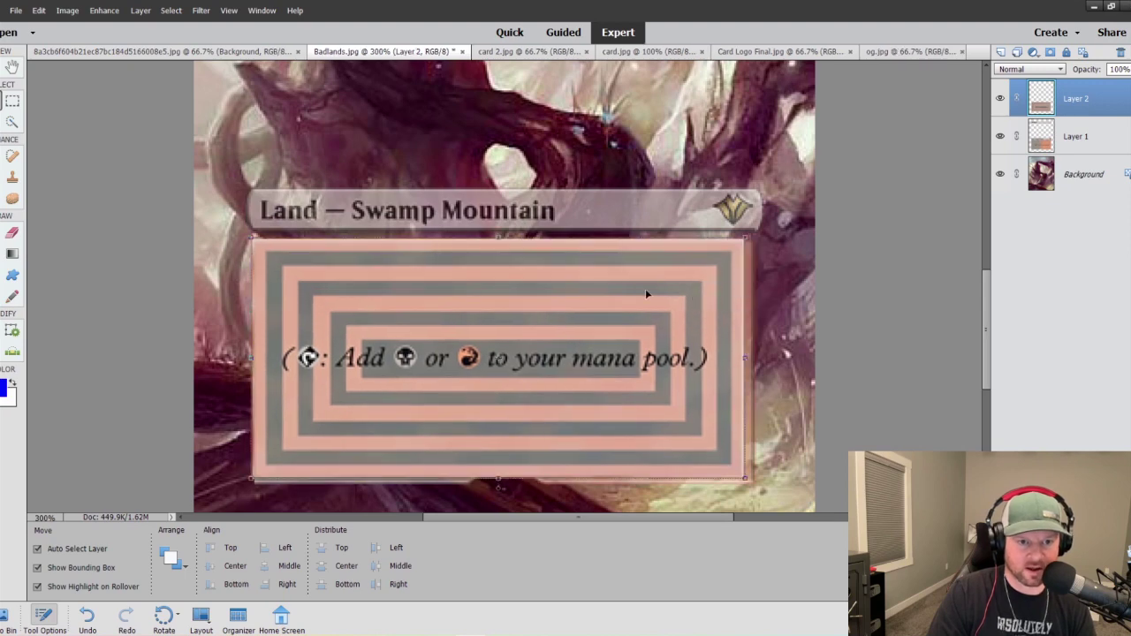
click(256, 51)
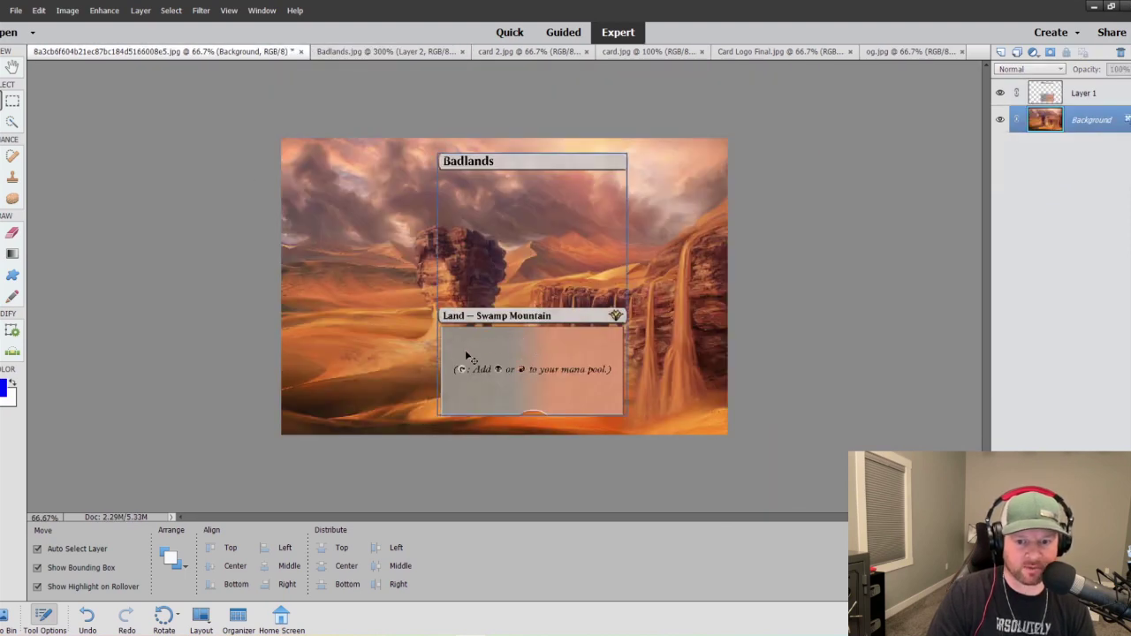
click(386, 51)
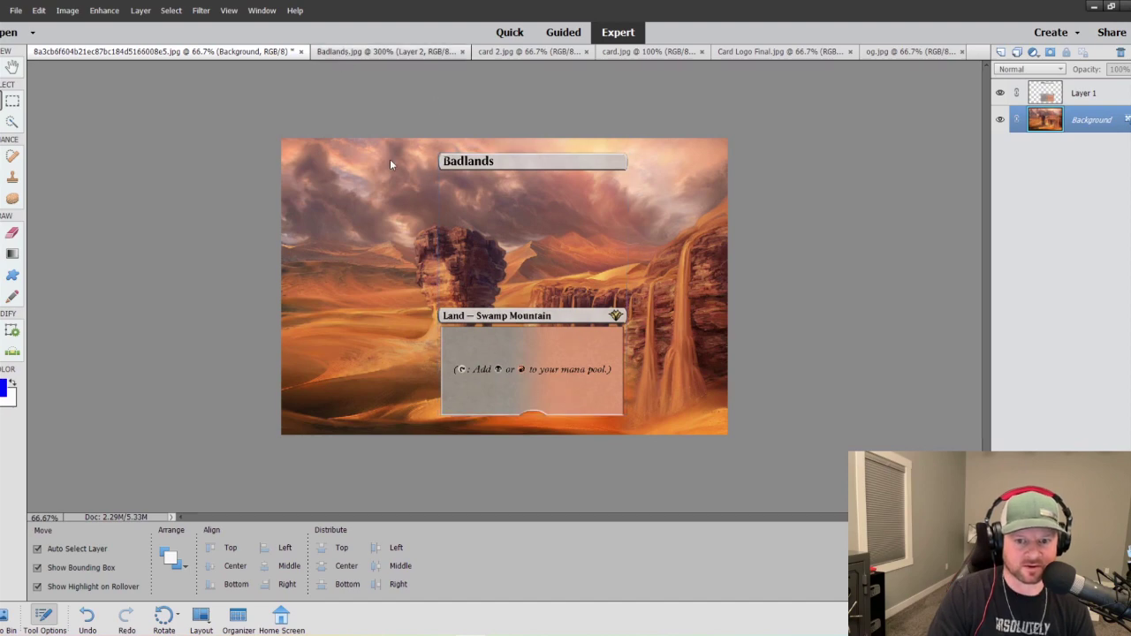
mouse_move(638, 432)
mouse_down()
mouse_move(650, 445)
mouse_move(639, 433)
mouse_move(650, 482)
mouse_move(649, 445)
mouse_move(636, 429)
mouse_up()
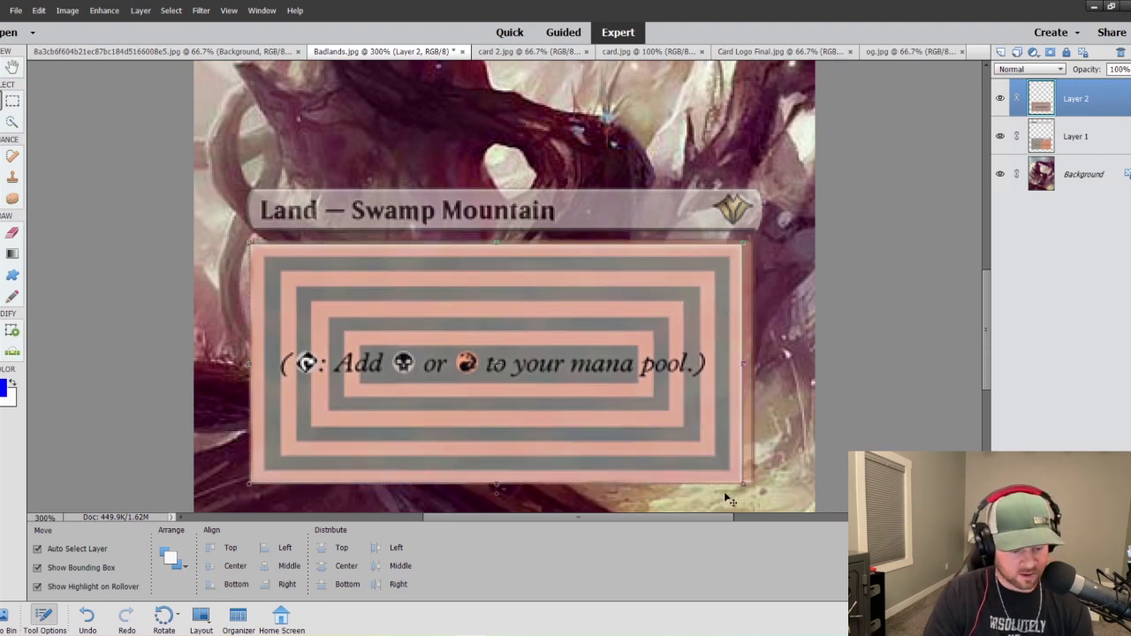
key(Right)
key(Right)
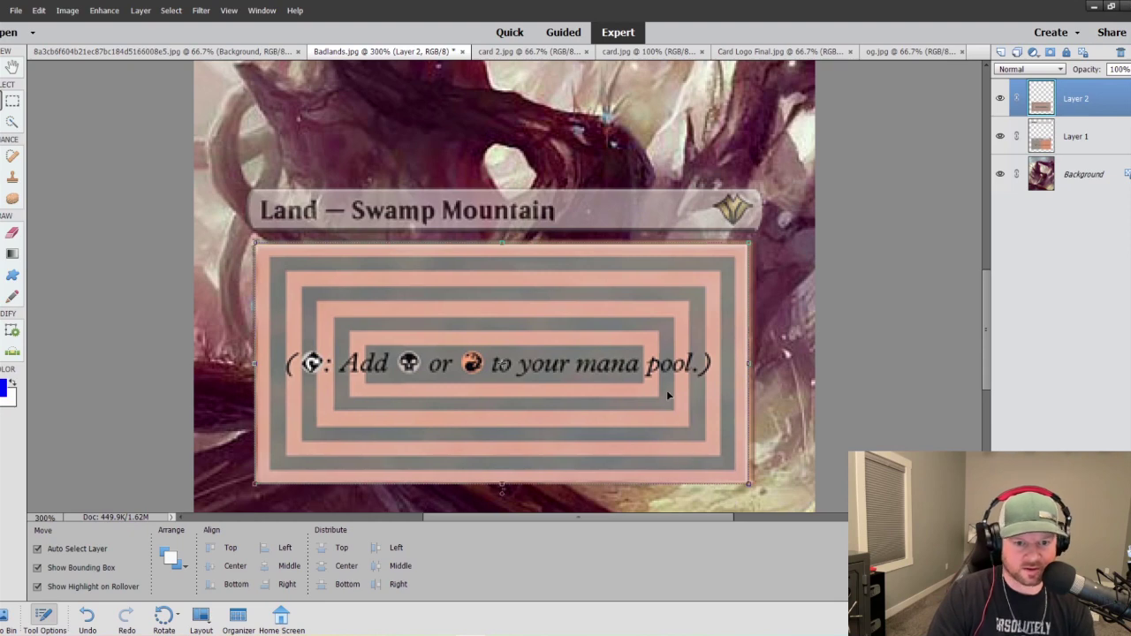
Enlarge the striped text box by about 1% from its upper-right corner to cover the old box, and apply it.
drag(749, 239, 754, 239)
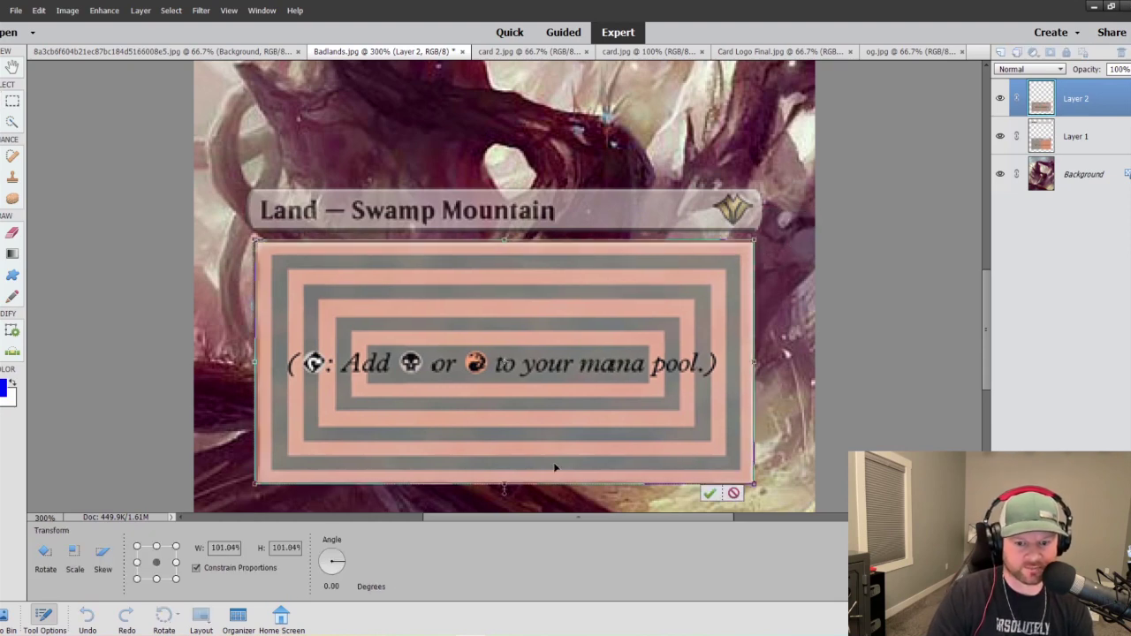
click(712, 494)
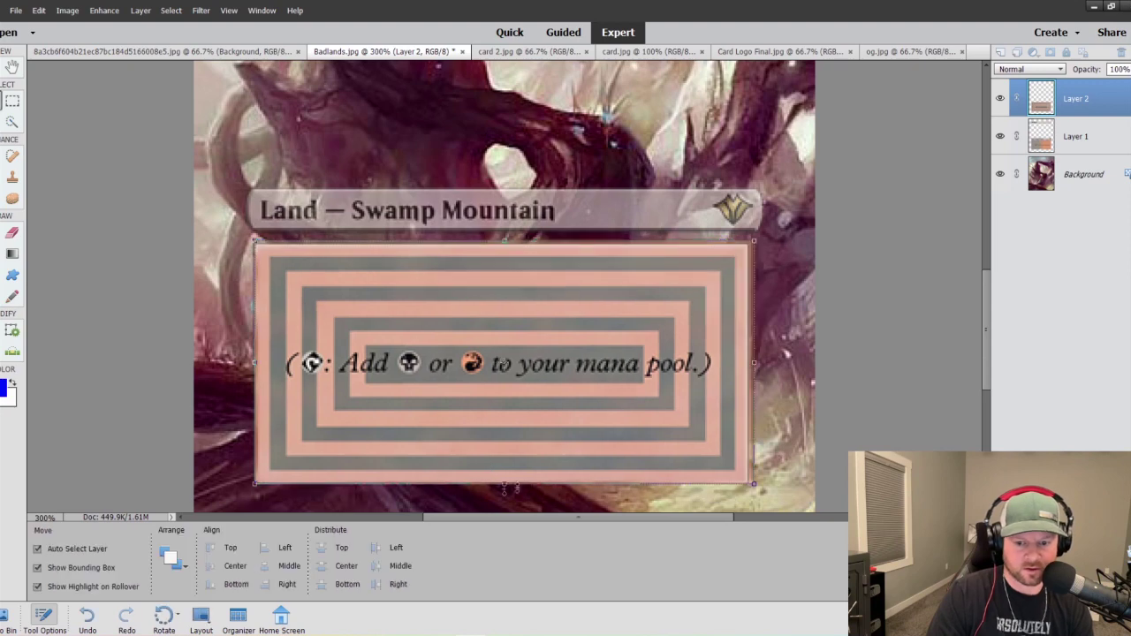
click(777, 441)
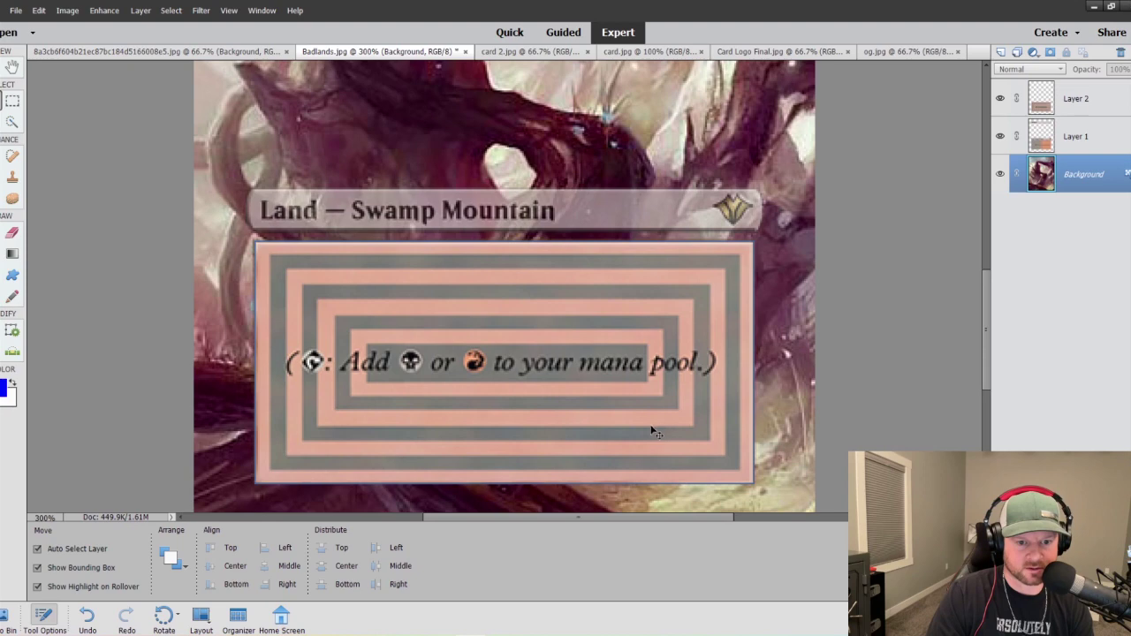
key(ctrl+minus)
key(ctrl+minus)
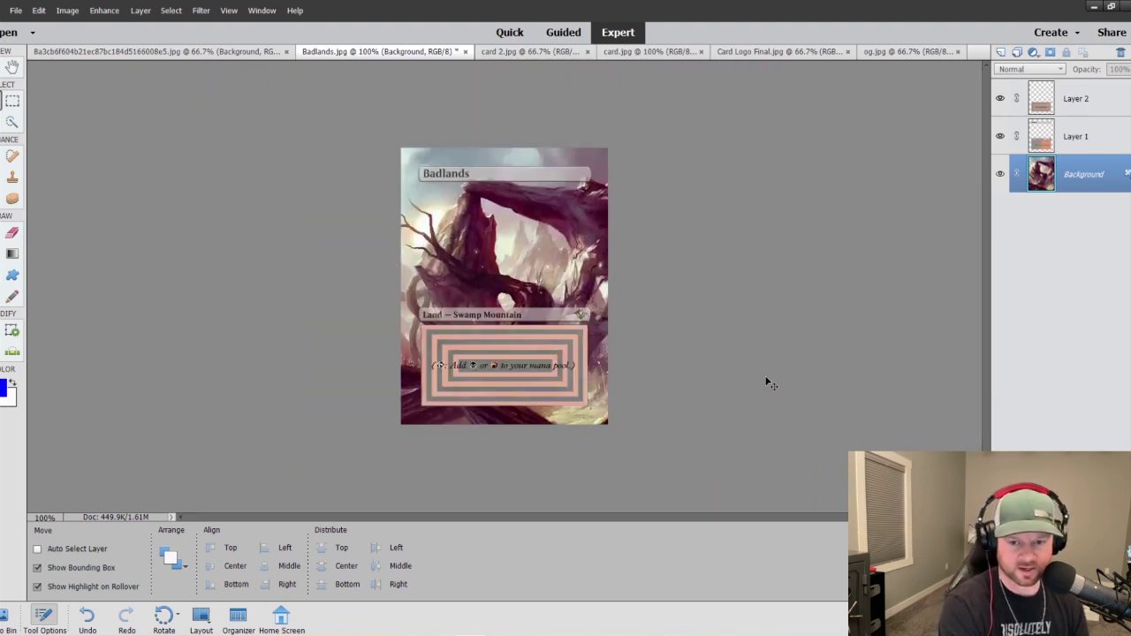
key(ctrl+plus)
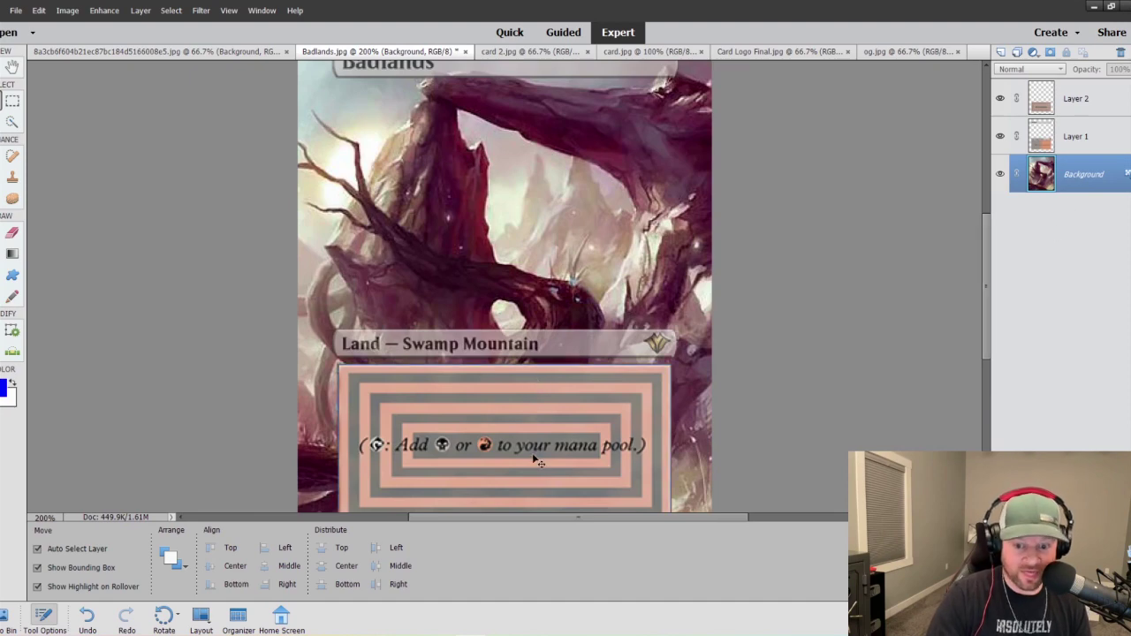
Set up the Clone Stamp for Layer 2 with an 8 px brush.
click(1054, 103)
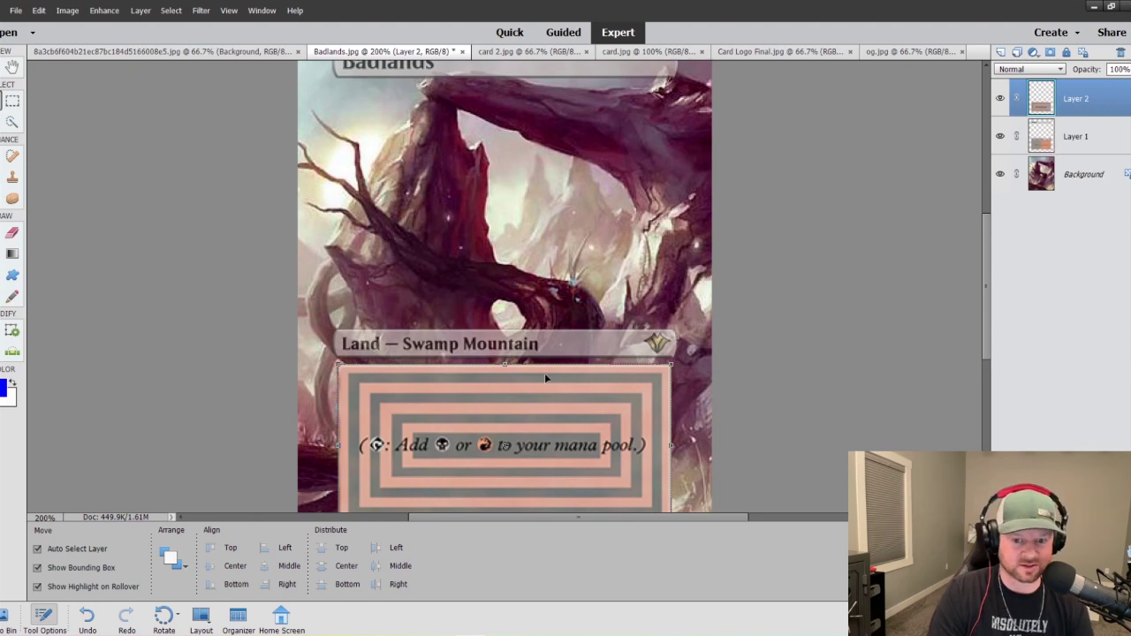
click(14, 177)
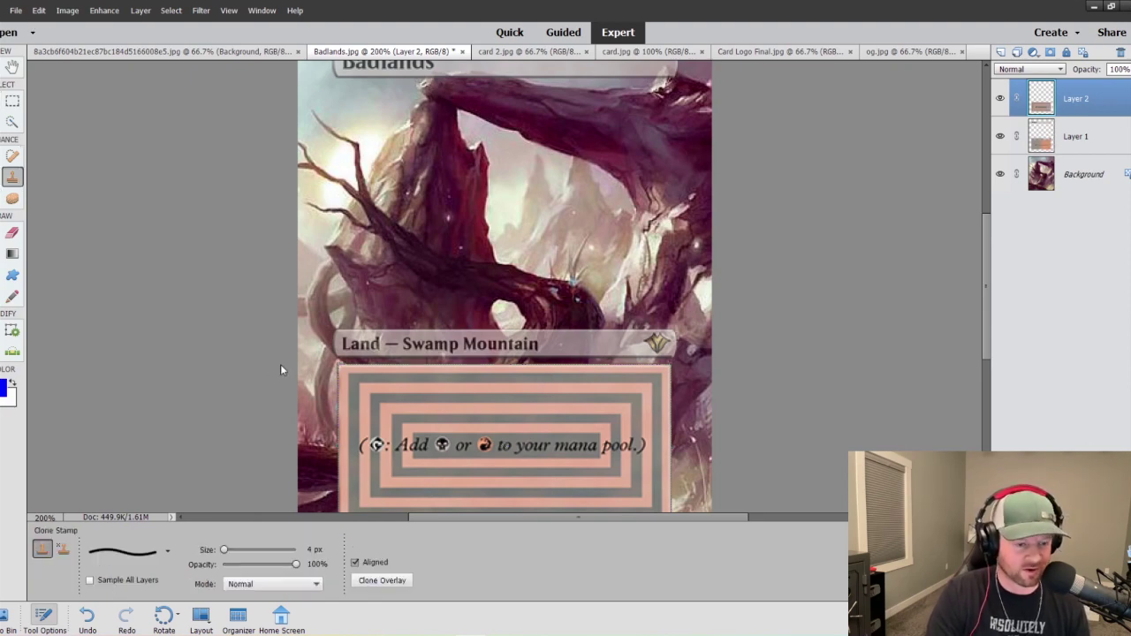
key(bracketright)
key(bracketright)
key(bracketright)
key(bracketright)
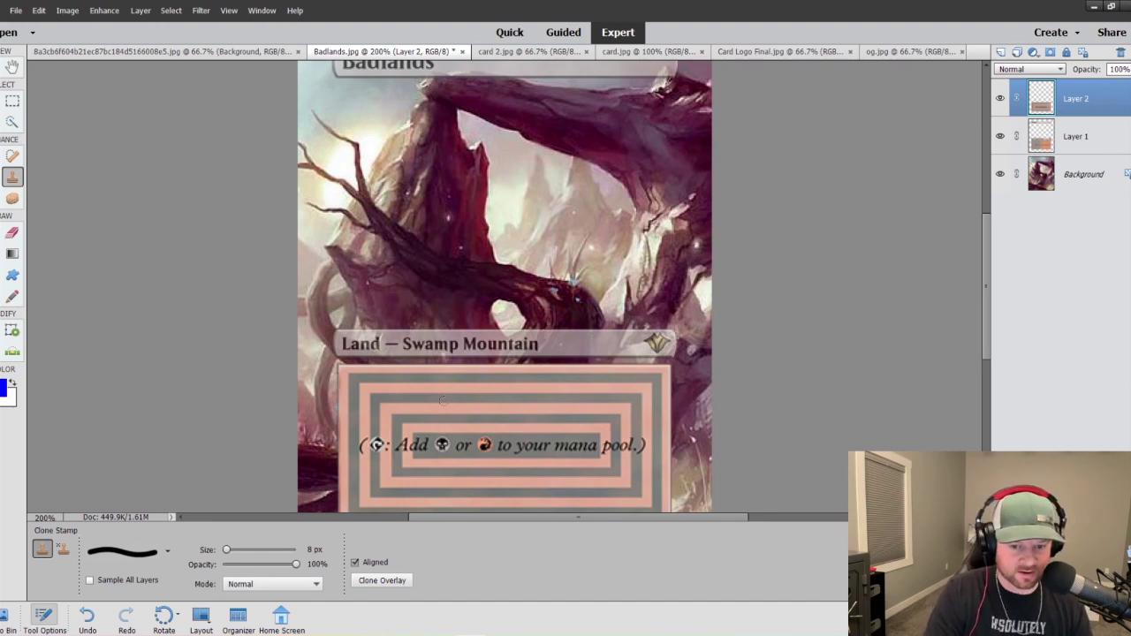
Set the opacity of Layer 2, which holds the striped text box, to 54%.
click(1047, 143)
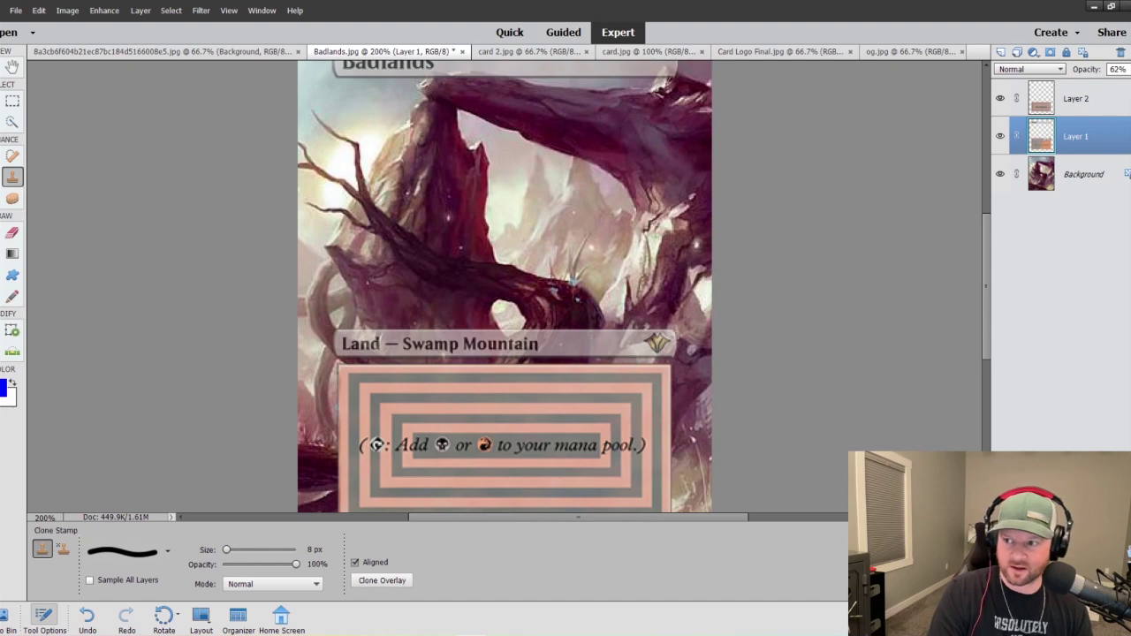
click(1096, 98)
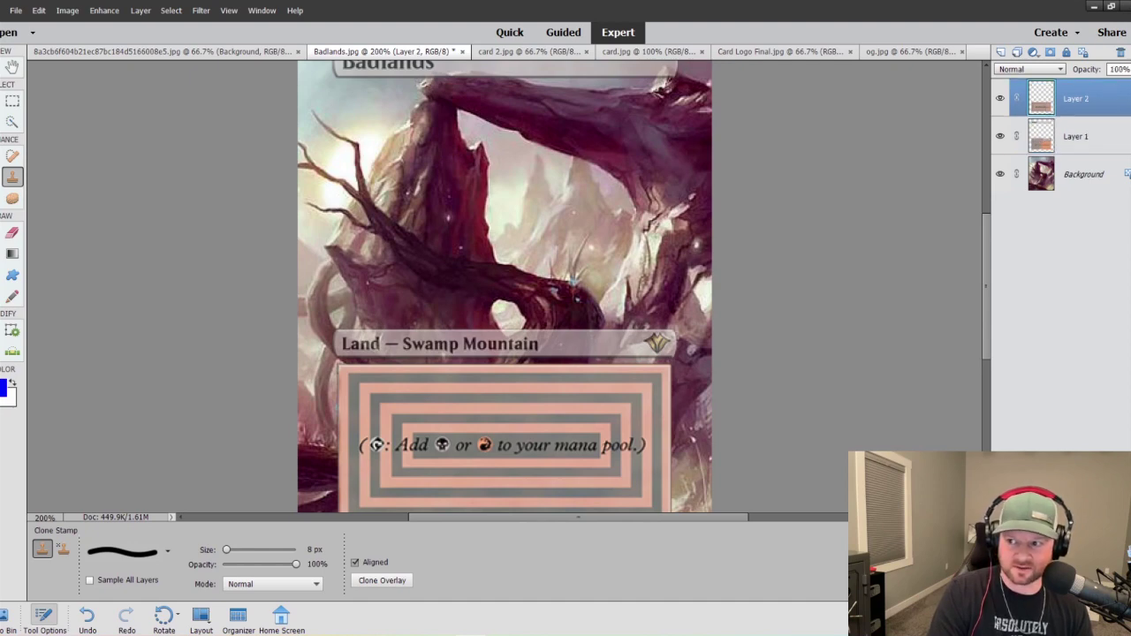
click(1118, 69)
drag(1120, 83, 1114, 83)
scroll(572, 392, down, 2)
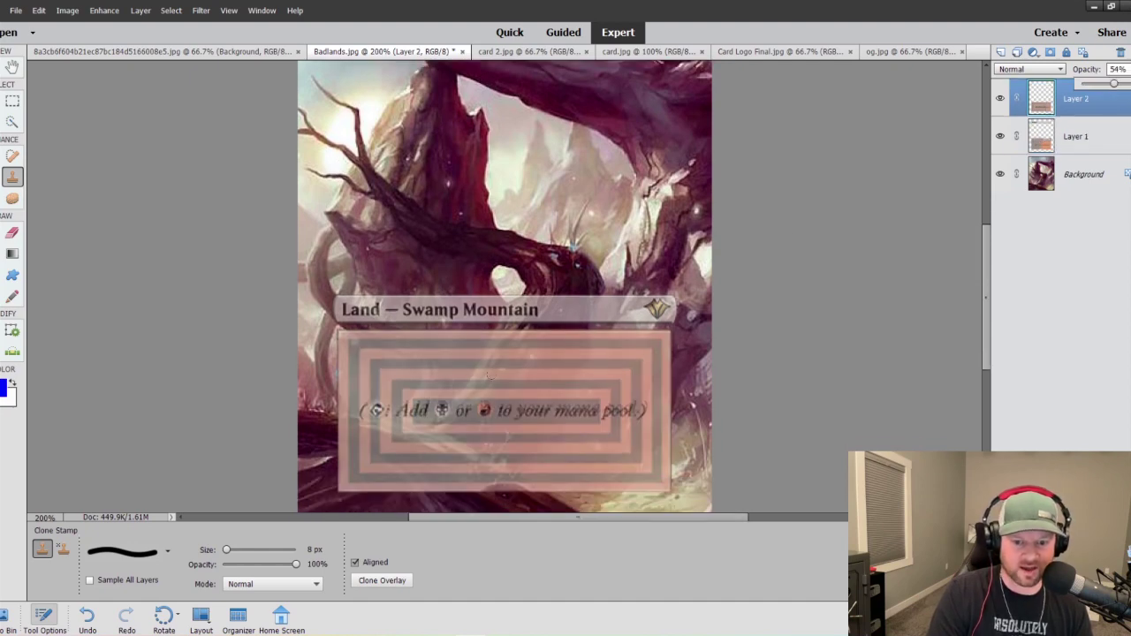
Clone over the old rules text on Layer 1 beneath the striped box, using a 30 px brush.
key(bracketright)
key(bracketright)
key(bracketright)
key(bracketright)
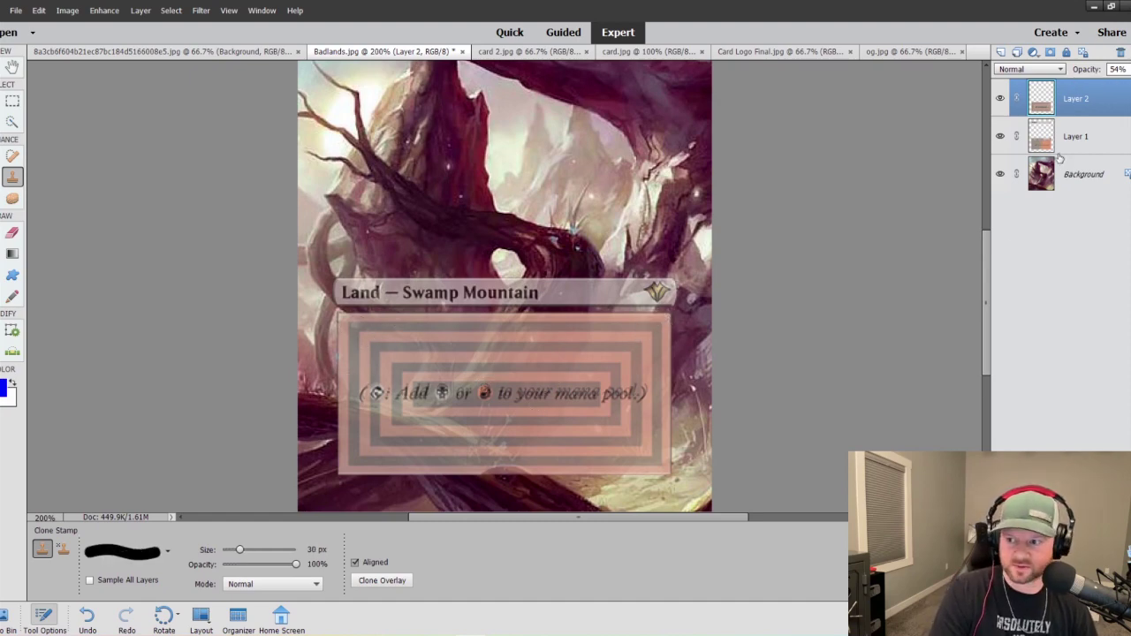
click(1053, 143)
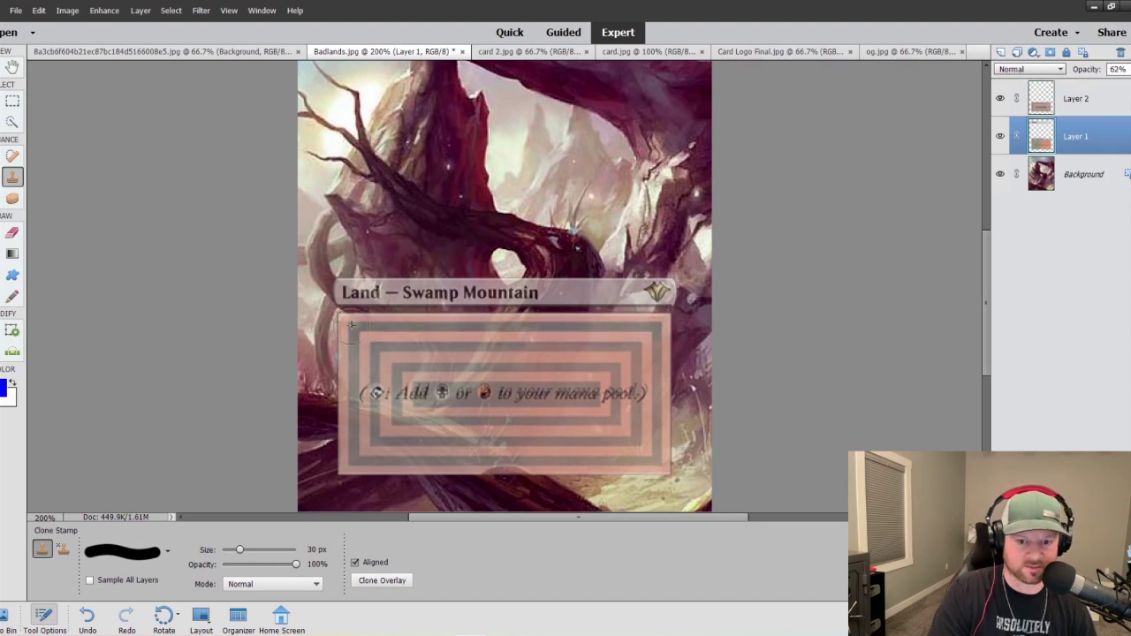
mouse_move(371, 362)
mouse_down()
mouse_move(575, 377)
mouse_move(343, 392)
mouse_up()
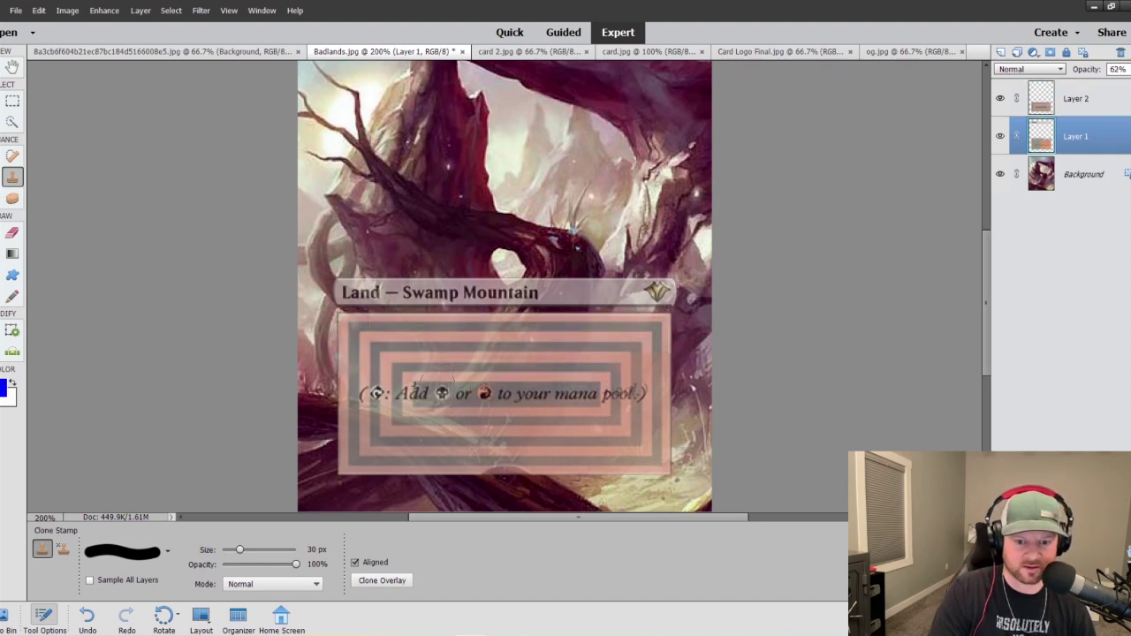
drag(601, 393, 645, 393)
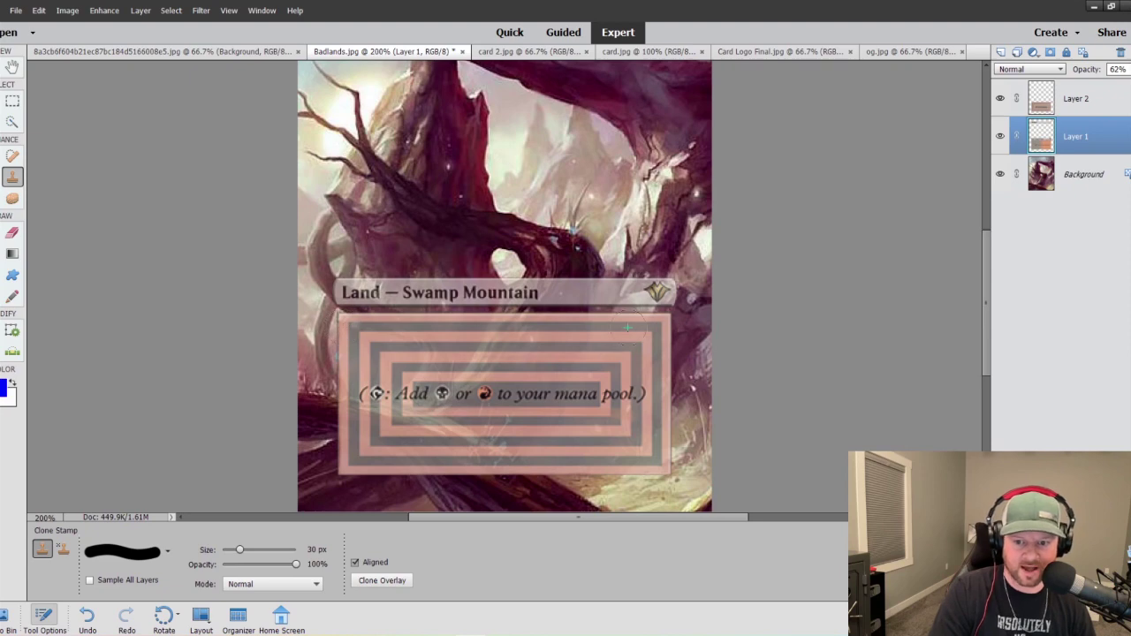
Clone the dark tree root from the Background artwork across the lower-left part of the striped text box on Layer 2.
click(1063, 180)
key(ctrl+minus)
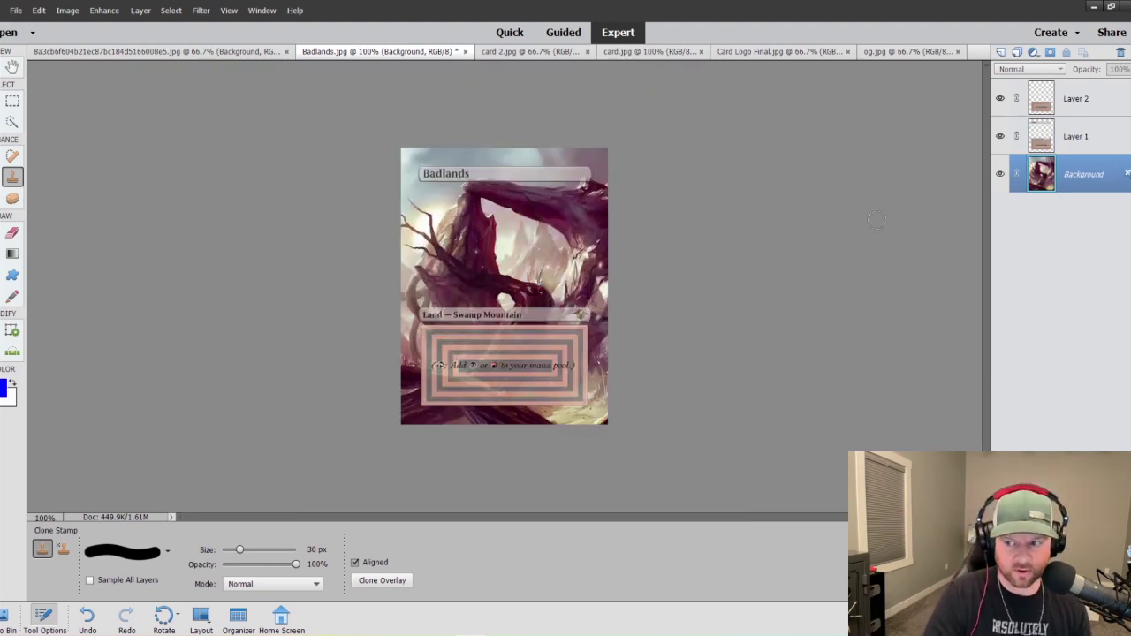
click(1076, 104)
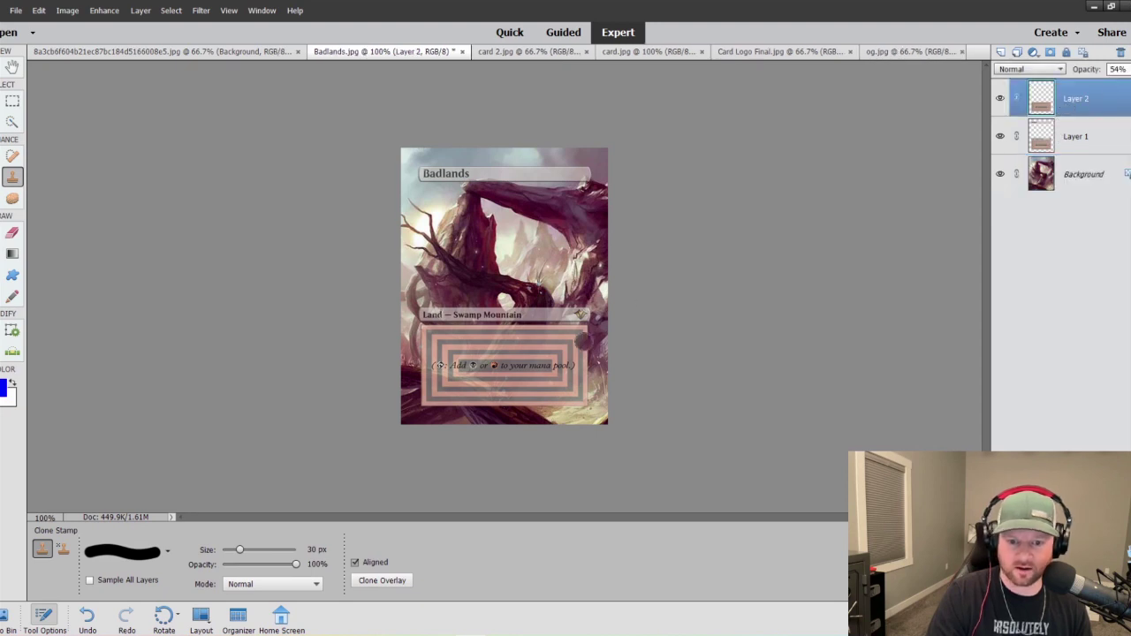
key(ctrl+plus)
key(ctrl+plus)
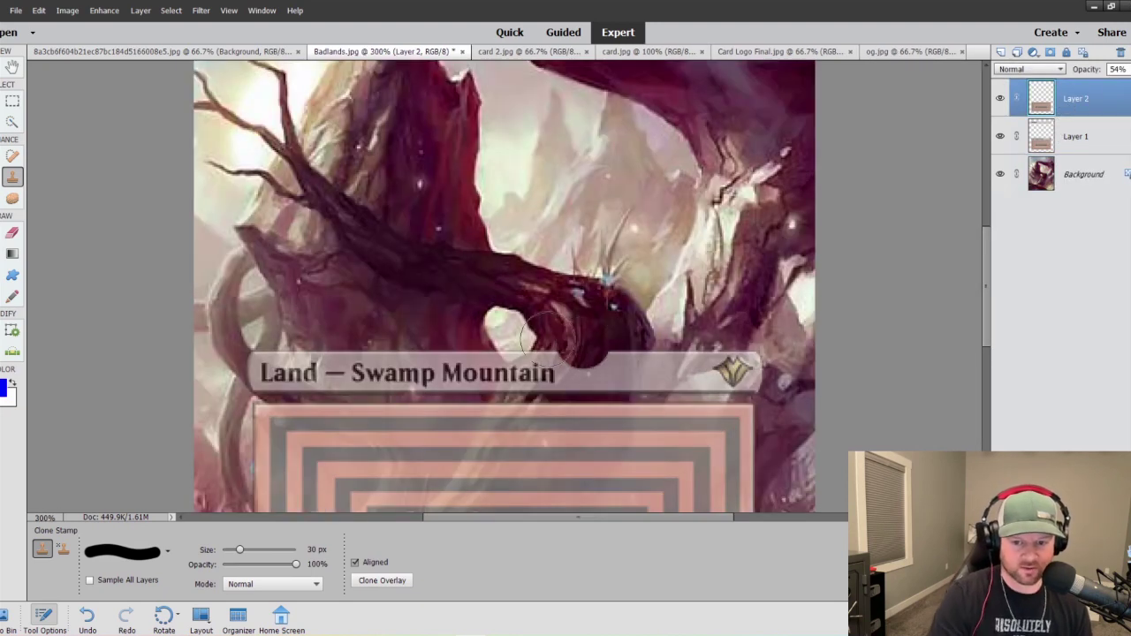
scroll(586, 347, down, 3)
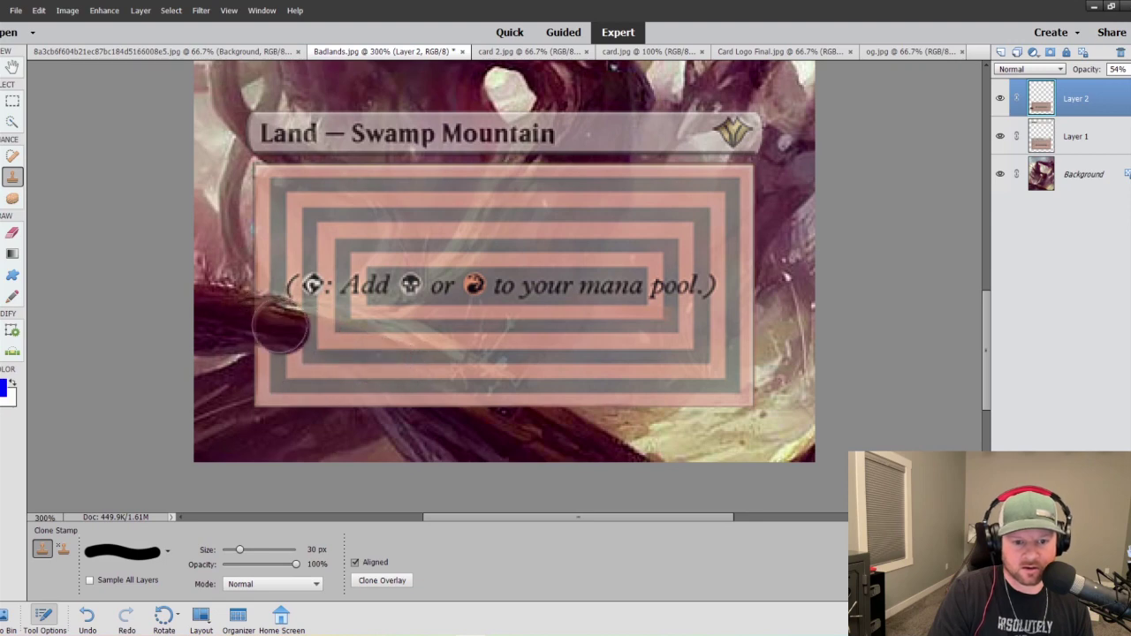
mouse_move(296, 326)
mouse_down()
mouse_move(358, 341)
mouse_move(438, 405)
mouse_up()
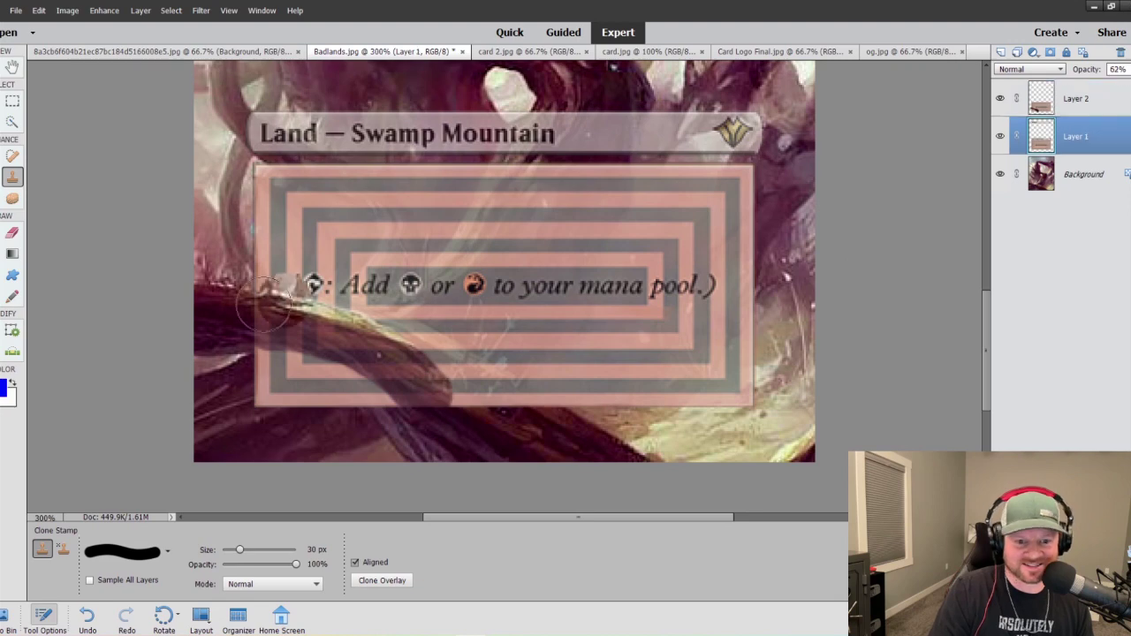
Clone the dark tree root across the lower-left part of the text box on Layer 1, using the 30 px brush.
click(1062, 140)
mouse_move(310, 327)
mouse_down()
mouse_move(411, 362)
mouse_move(452, 402)
mouse_up()
drag(271, 326, 408, 378)
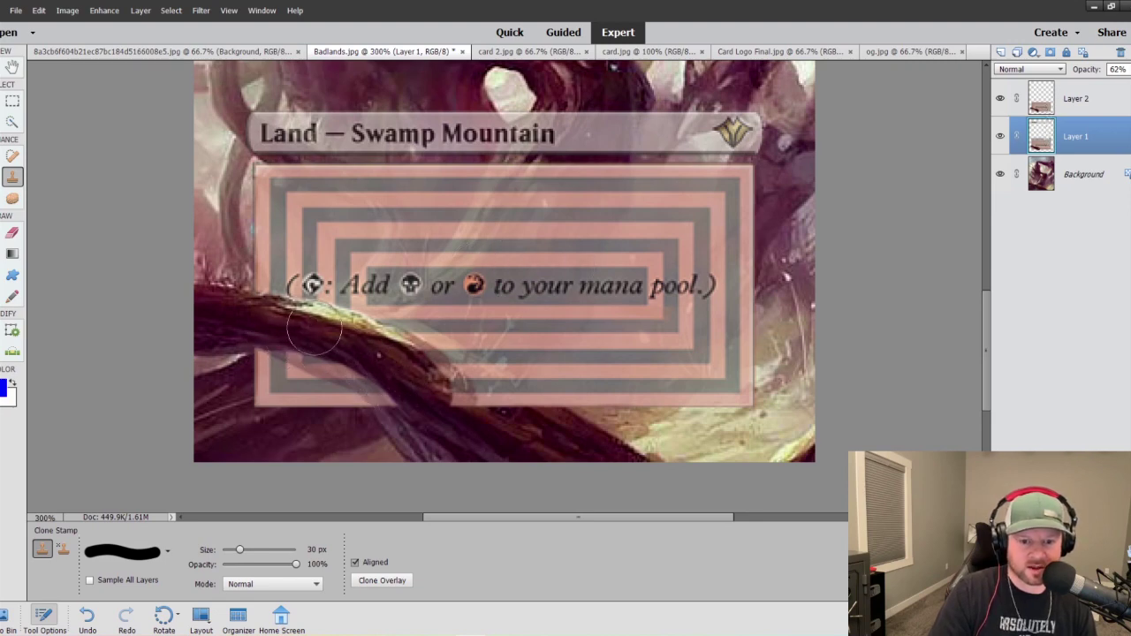
drag(440, 366, 512, 416)
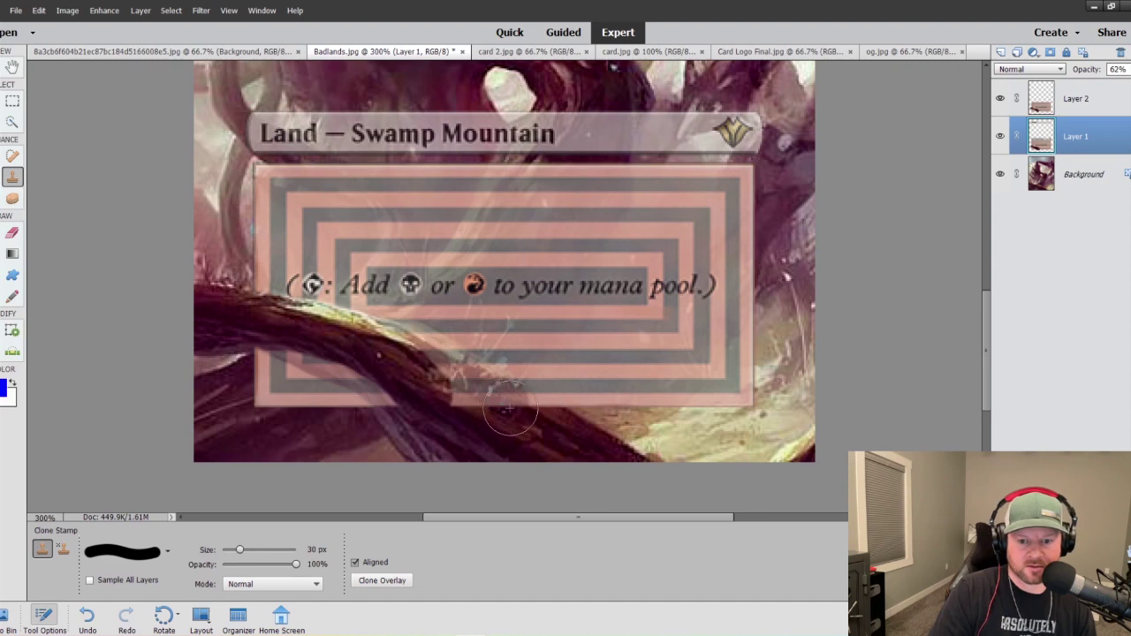
Extend the cloned tree root on Layer 2 down to the lower edge of the striped text box.
click(1077, 113)
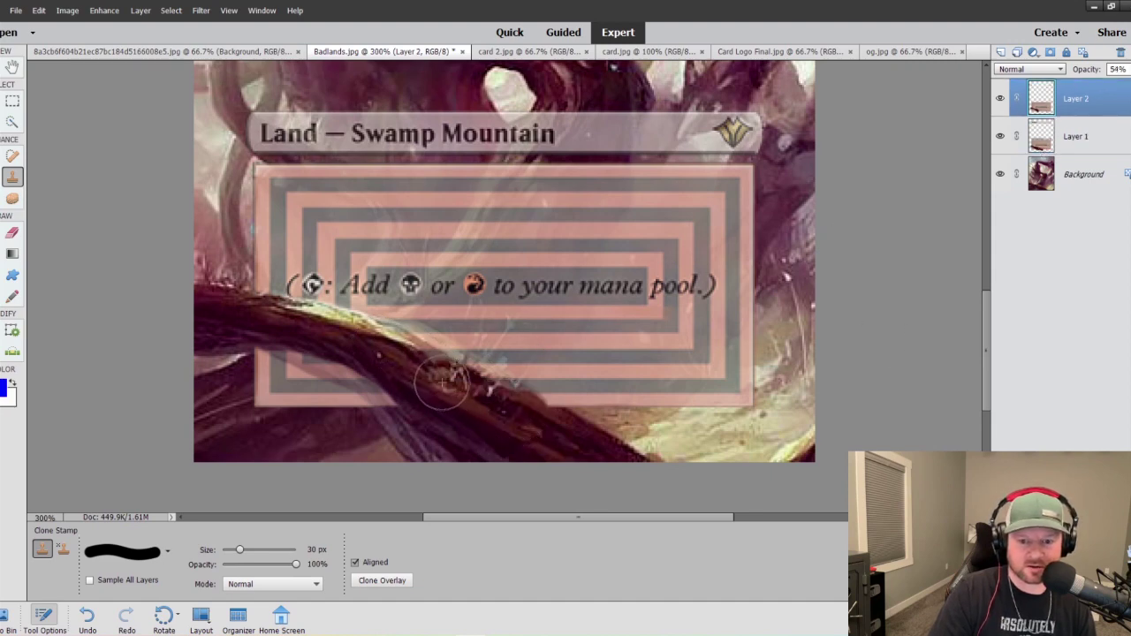
mouse_move(441, 379)
mouse_down()
mouse_move(415, 364)
mouse_move(535, 422)
mouse_move(459, 398)
mouse_move(449, 378)
mouse_move(390, 353)
mouse_up()
mouse_move(362, 347)
mouse_down()
mouse_move(240, 316)
mouse_move(310, 336)
mouse_move(409, 395)
mouse_up()
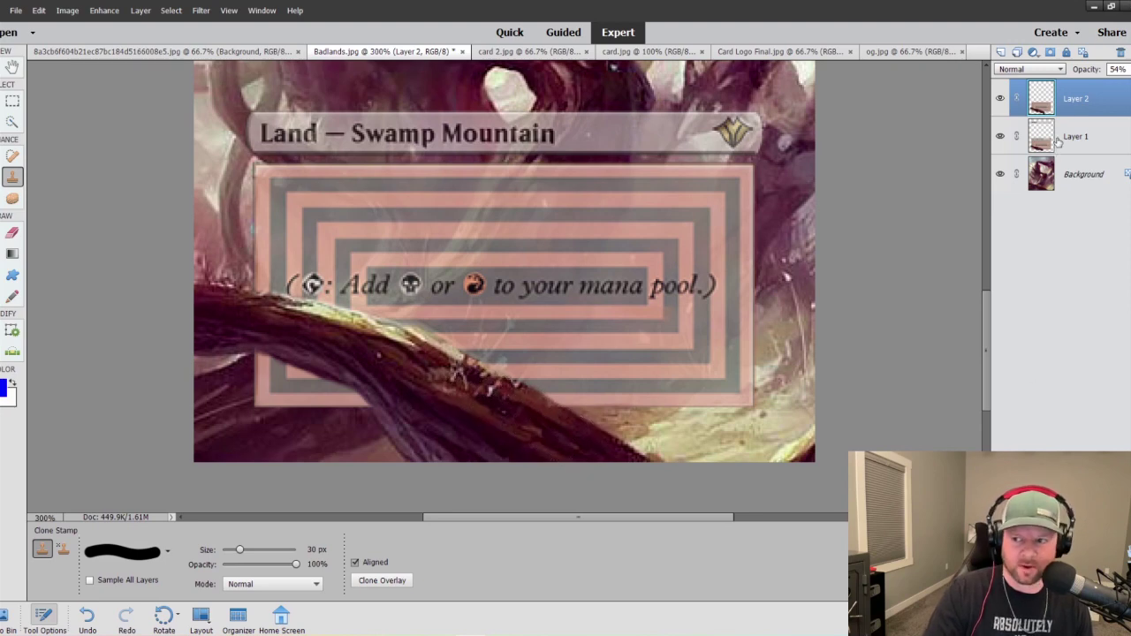
click(1057, 140)
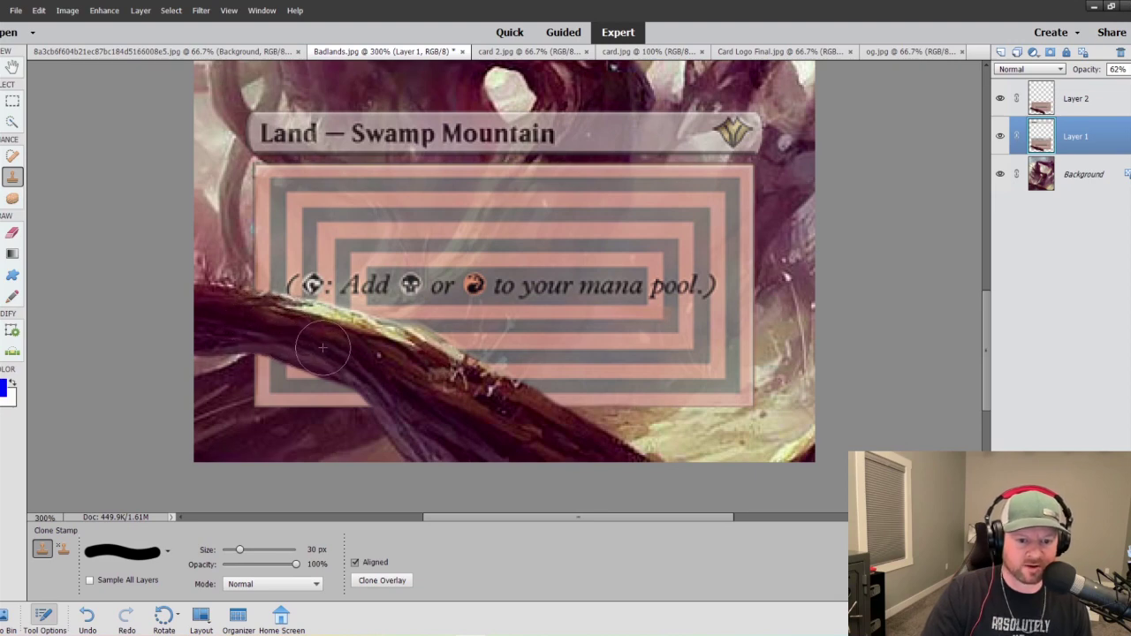
click(739, 362)
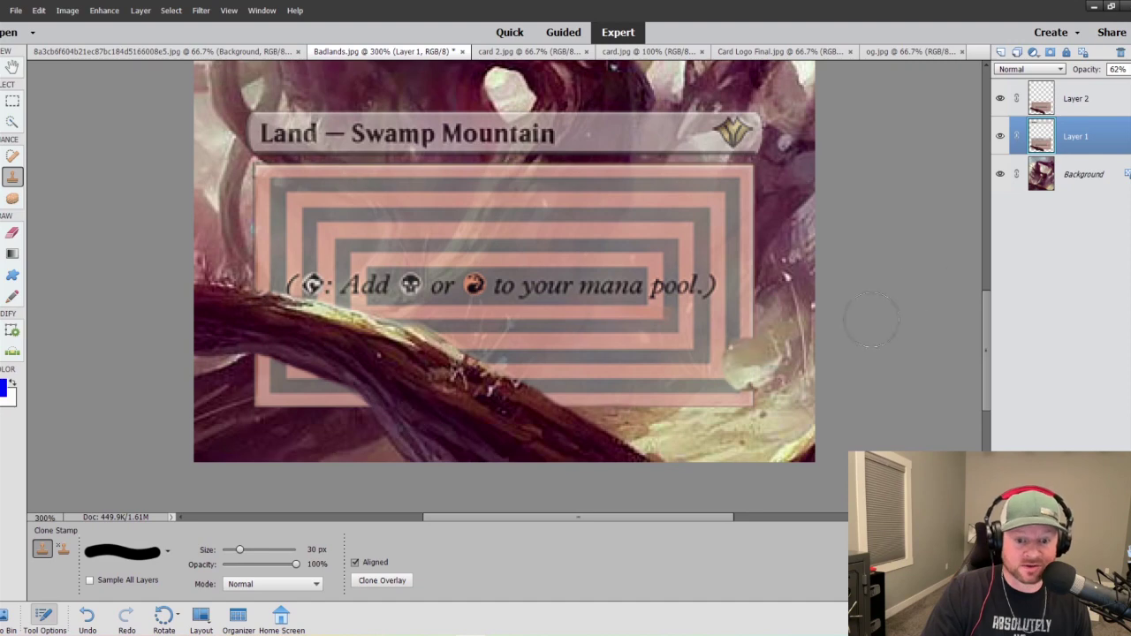
key(ctrl+z)
click(1061, 107)
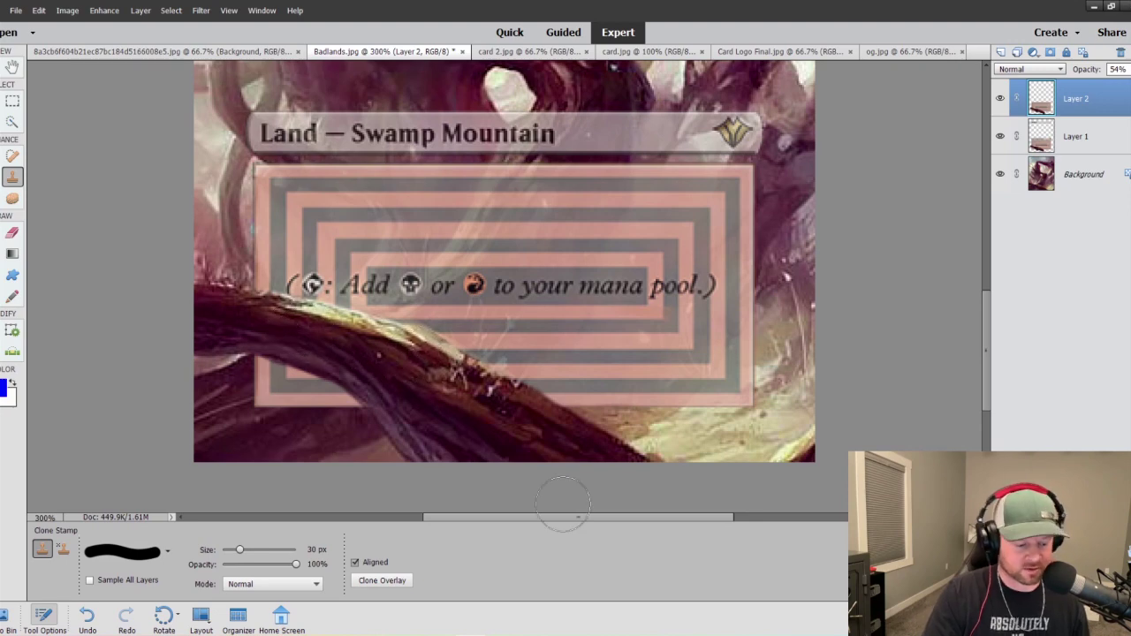
Clone the rock peak from the artwork over the lower-right end of the Badlands title bar on Layer 1, using a 10 px brush.
key(ctrl+minus)
key(ctrl+minus)
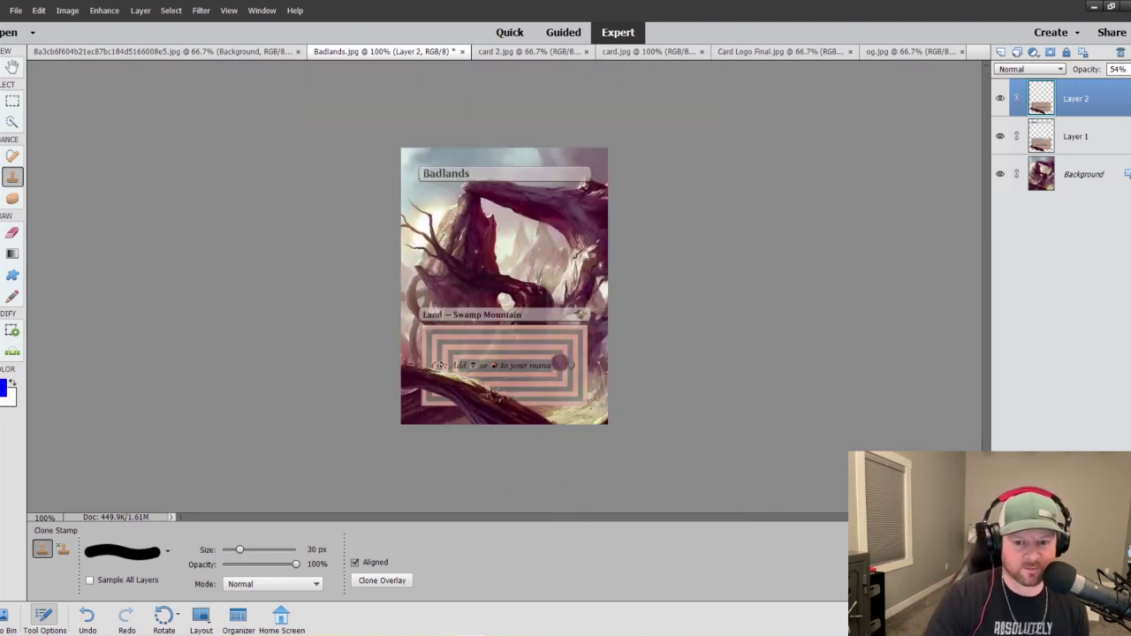
drag(565, 362, 557, 373)
key(ctrl+plus)
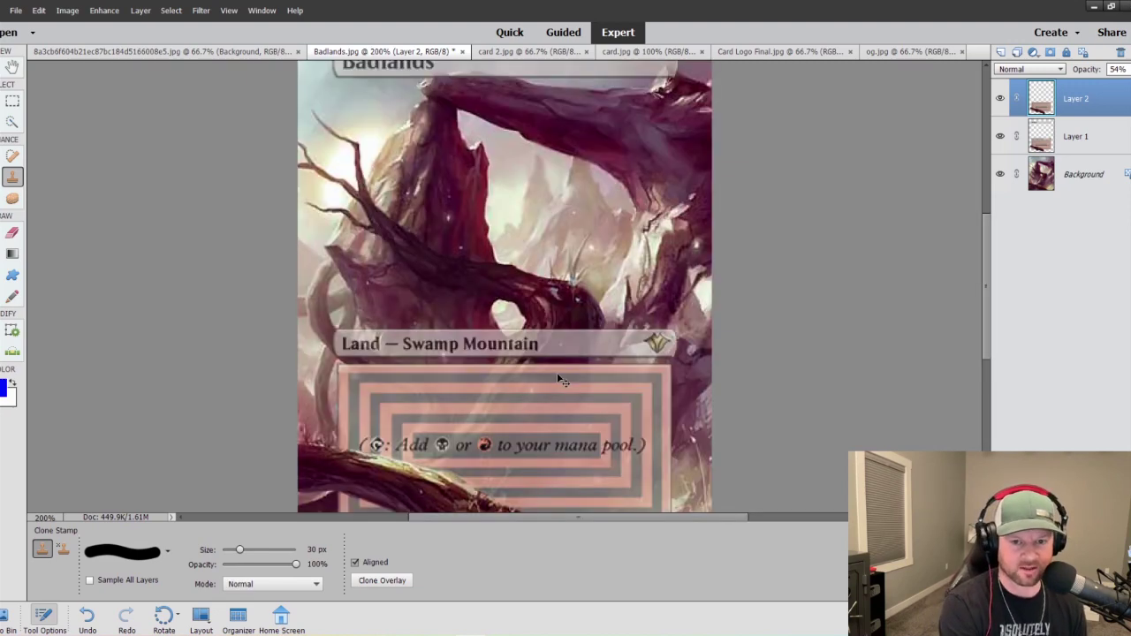
scroll(433, 265, up, 3)
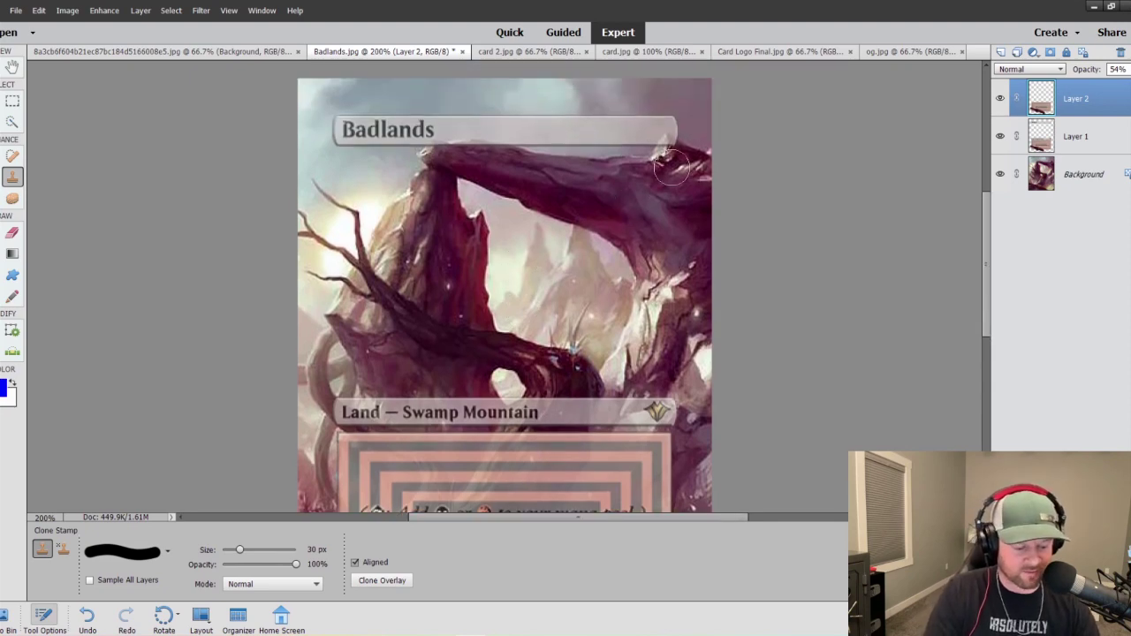
key(bracketleft)
key(bracketleft)
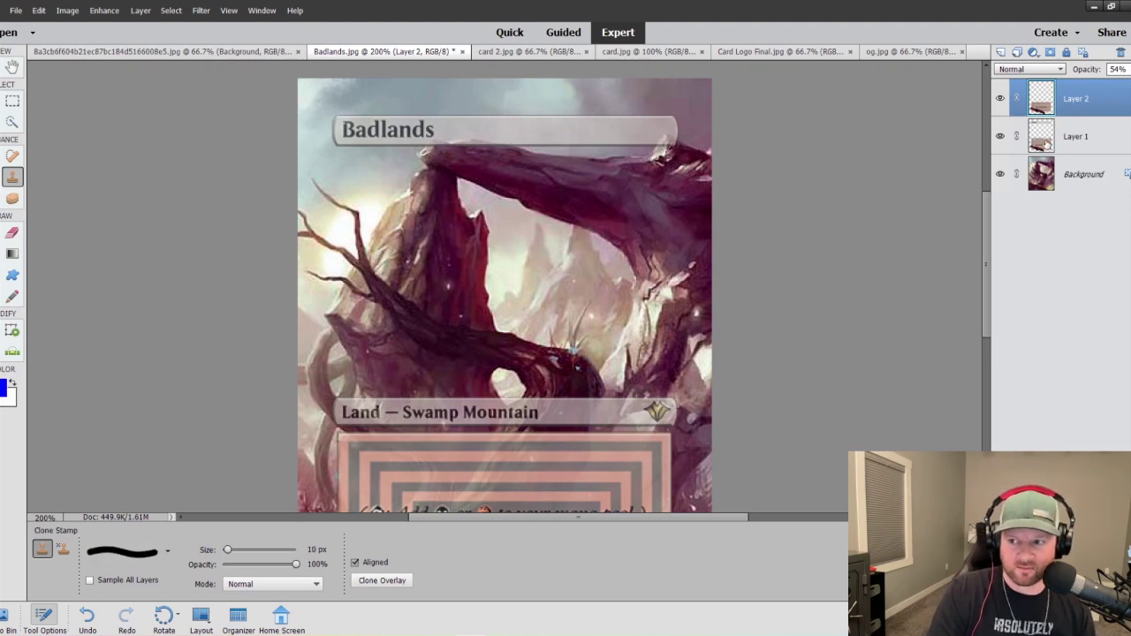
key(alt+bracketleft)
key(ctrl+equal)
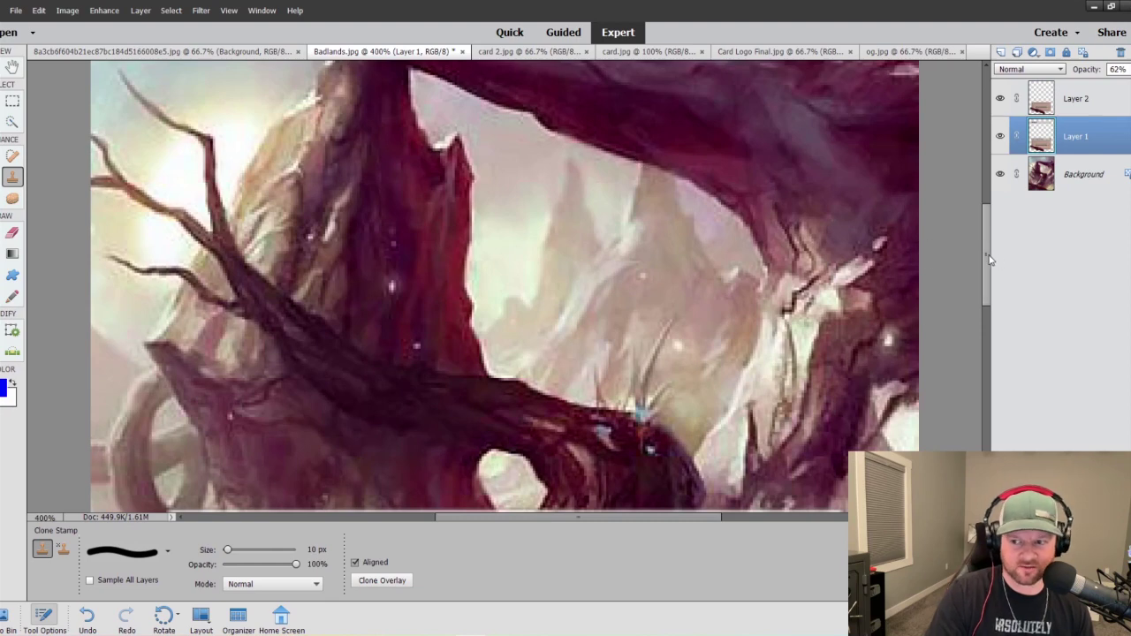
scroll(989, 262, up, 5)
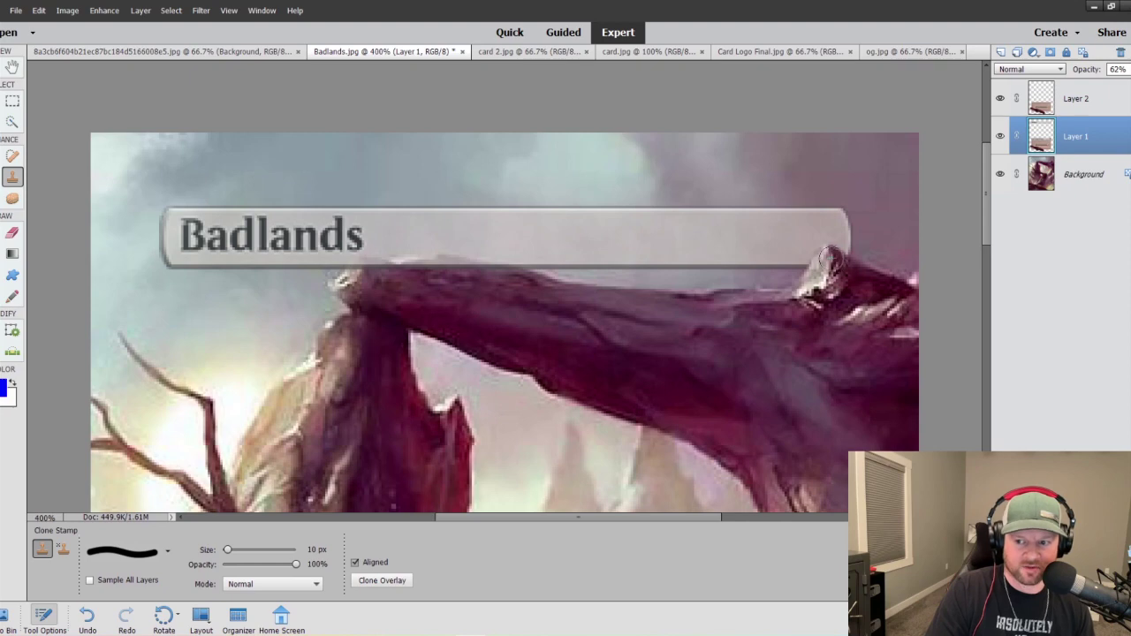
Clone the top edge of the rock arch over the lower border of the title bar, using a 5 px brush.
key(bracketleft)
key(bracketleft)
key(bracketleft)
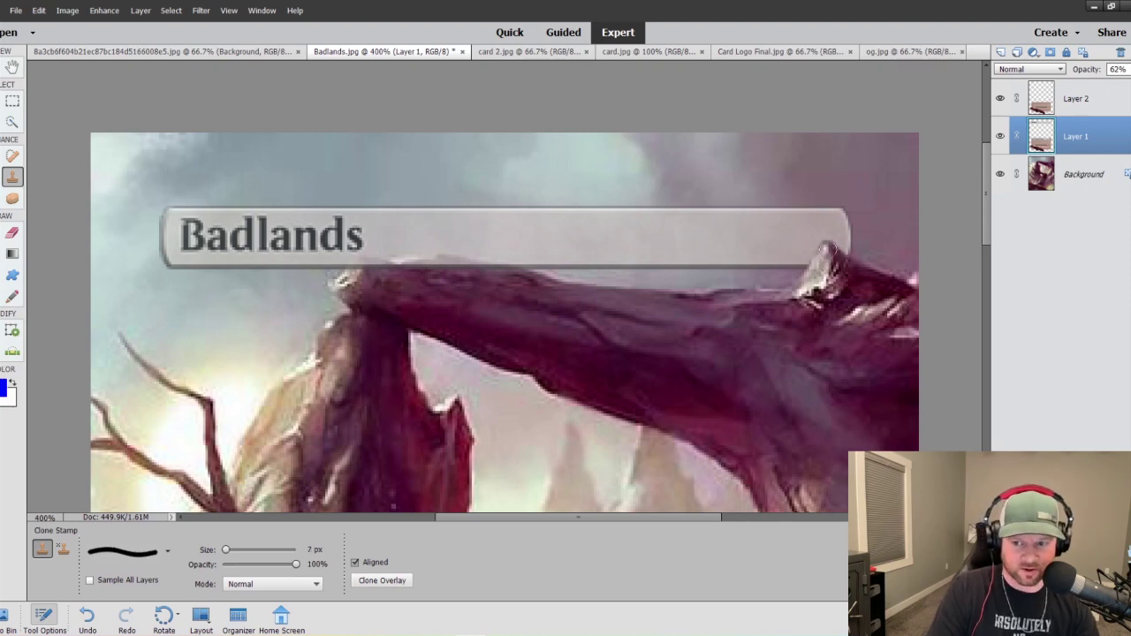
key(bracketleft)
key(bracketleft)
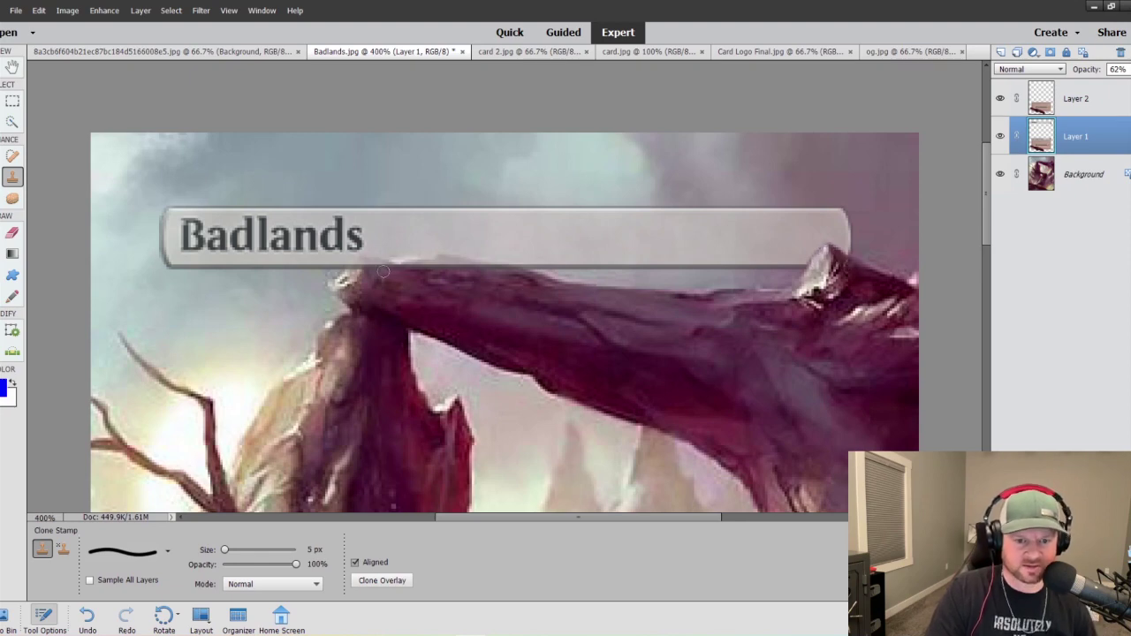
drag(358, 263, 474, 271)
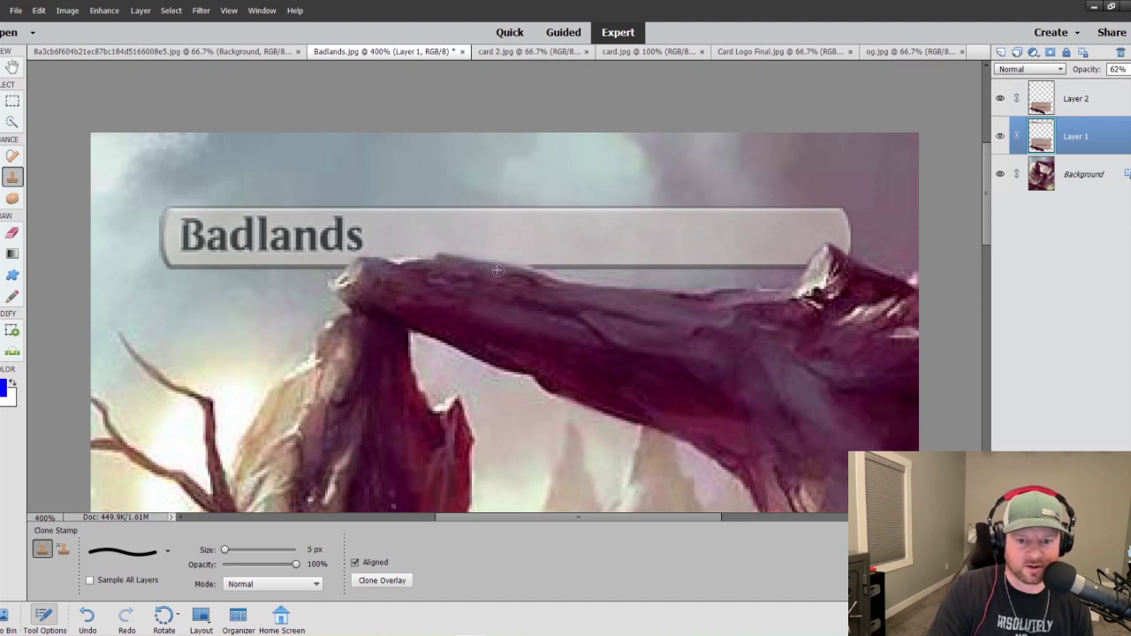
Move Layer 1 above Layer 2 in the layer order.
scroll(510, 328, down, 5)
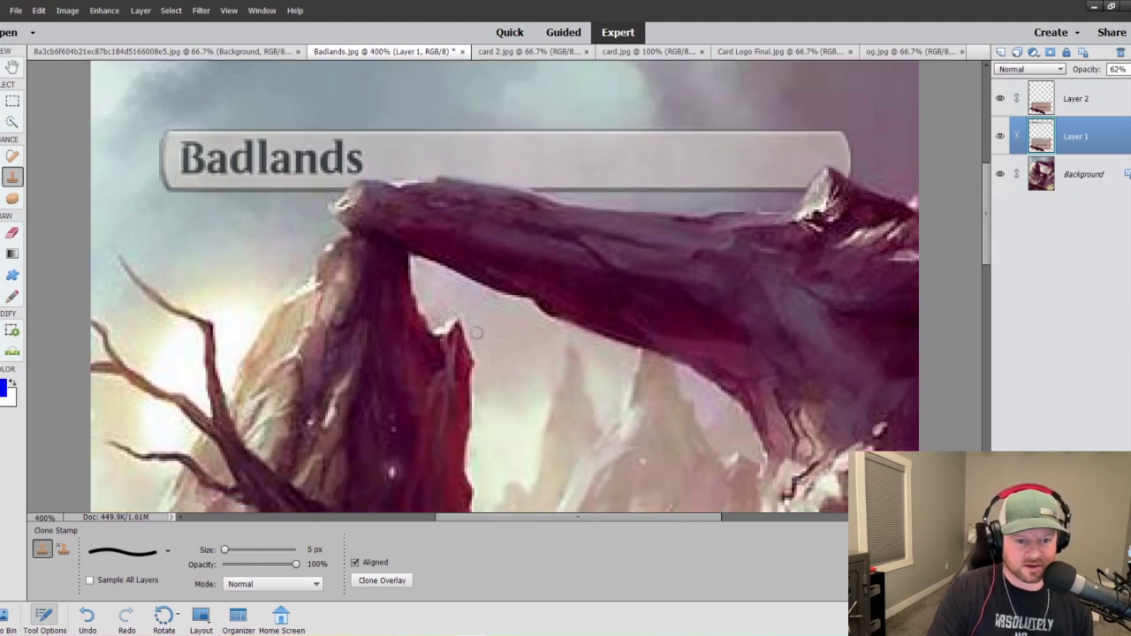
key(ctrl+minus)
key(ctrl+minus)
key(ctrl+minus)
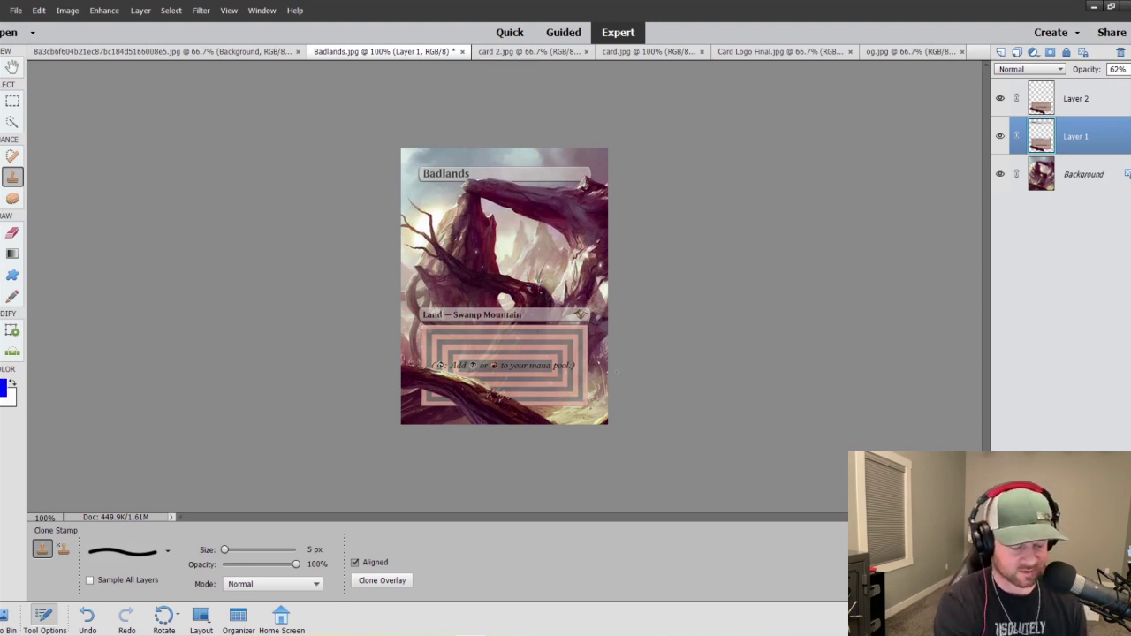
key(ctrl+bracketright)
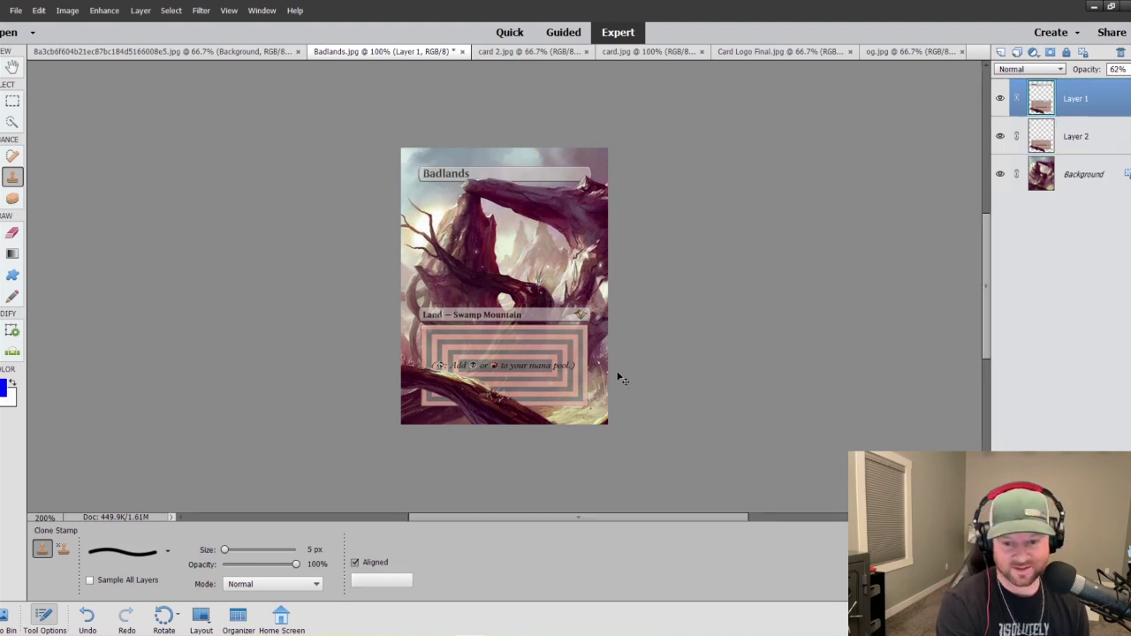
Clone over the set symbol at the right end of the type line on Layer 1, enlarging the brush to 10 px.
key(ctrl+equal)
key(ctrl+equal)
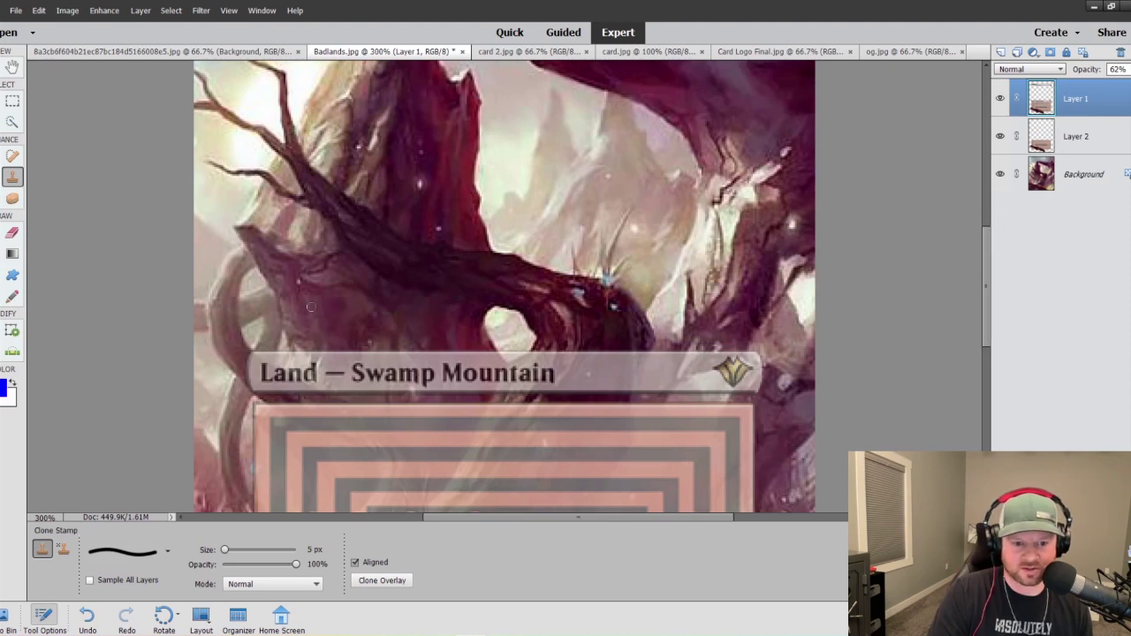
scroll(568, 398, down, 3)
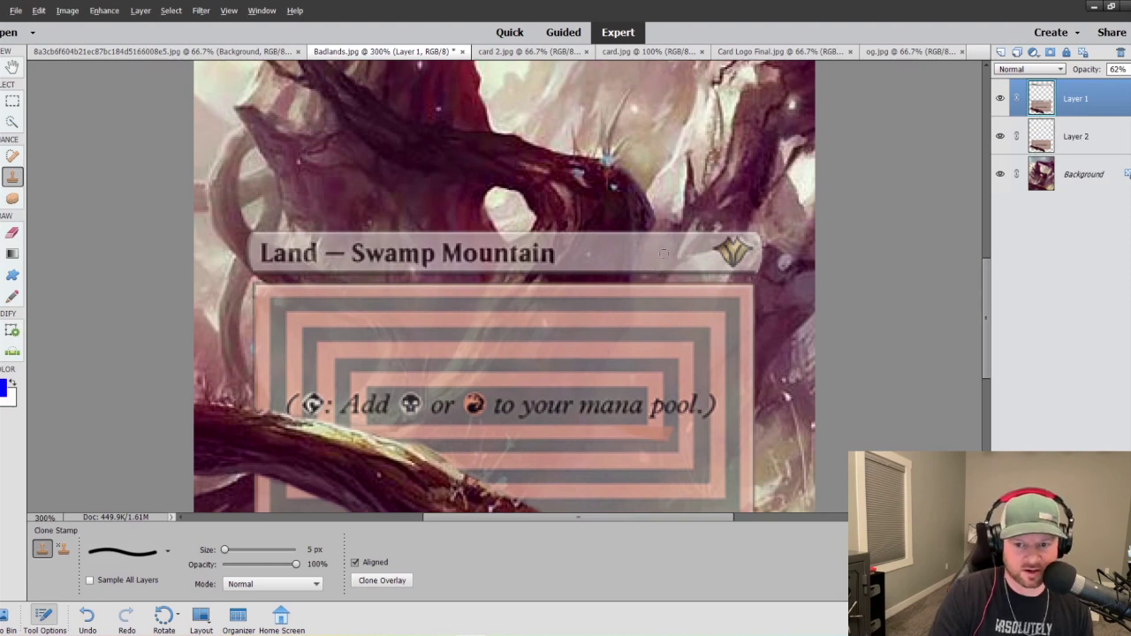
key(bracketright)
key(bracketright)
key(bracketright)
key(bracketright)
key(bracketright)
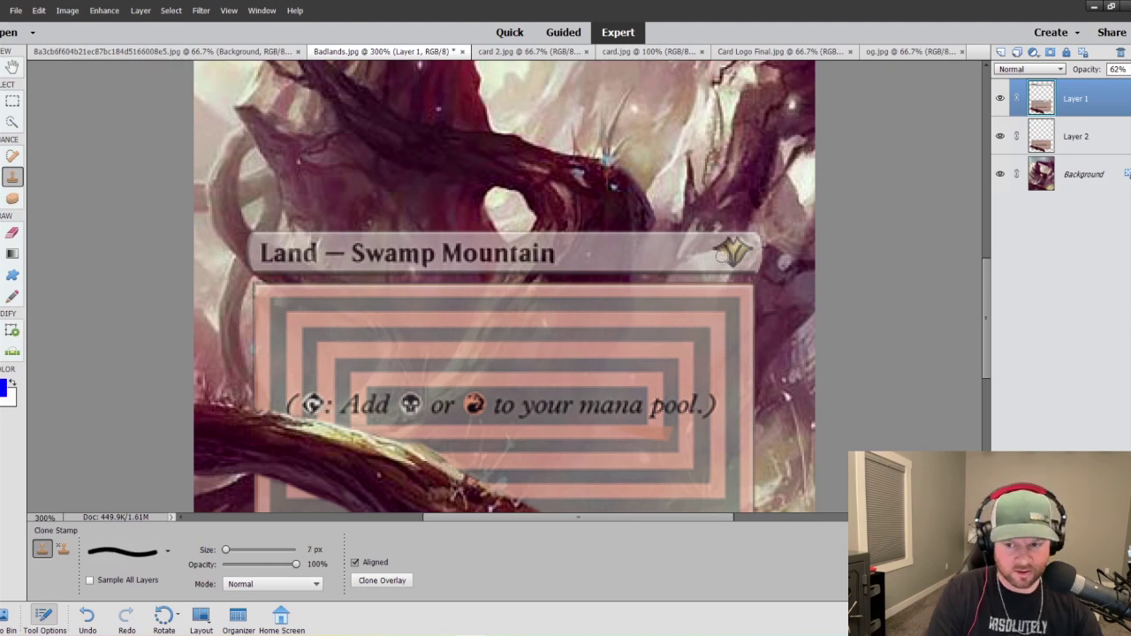
drag(727, 253, 747, 257)
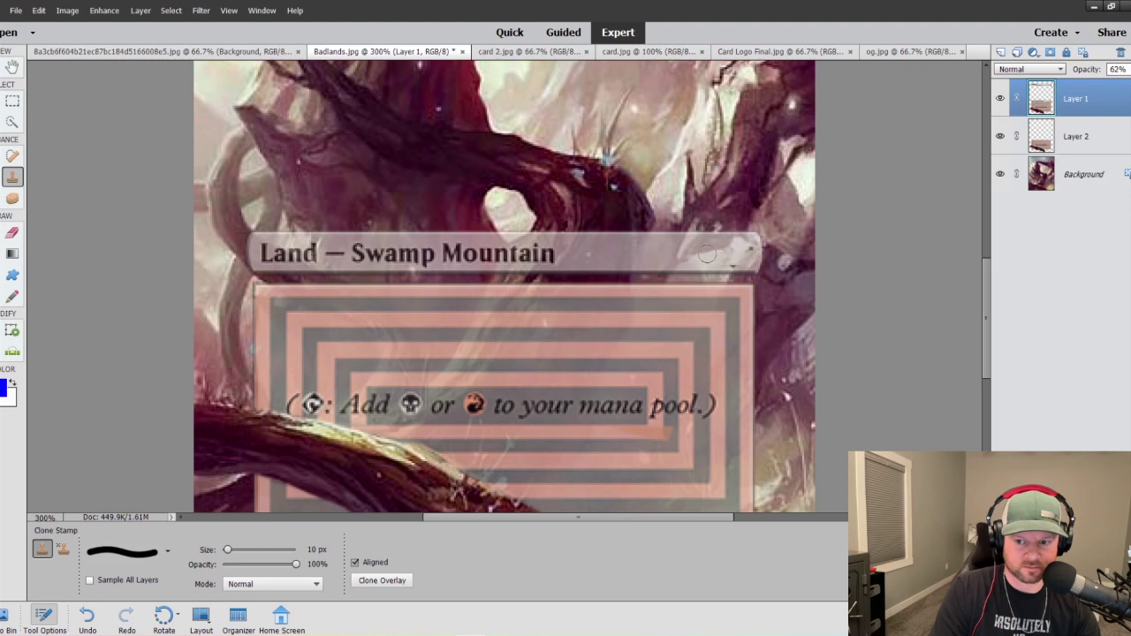
Undo the last Clone Stamp strokes around the set symbol on the type line.
key(bracketright)
key(bracketright)
key(bracketright)
key(bracketright)
key(bracketright)
key(bracketright)
key(bracketright)
key(bracketright)
key(bracketright)
key(bracketright)
key(bracketright)
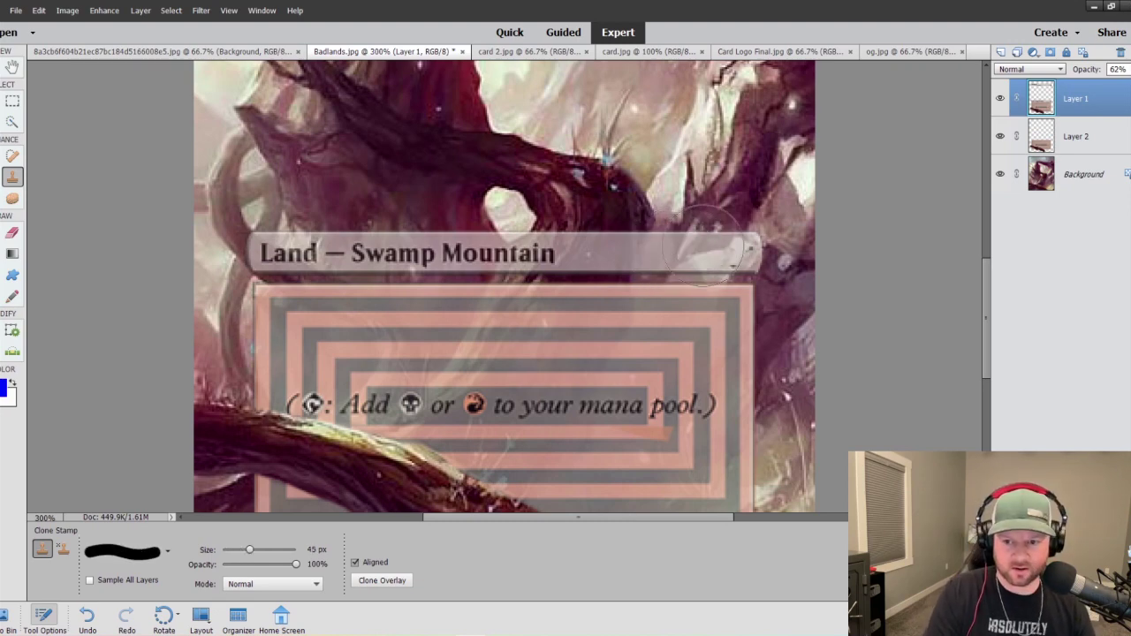
key(ctrl+z)
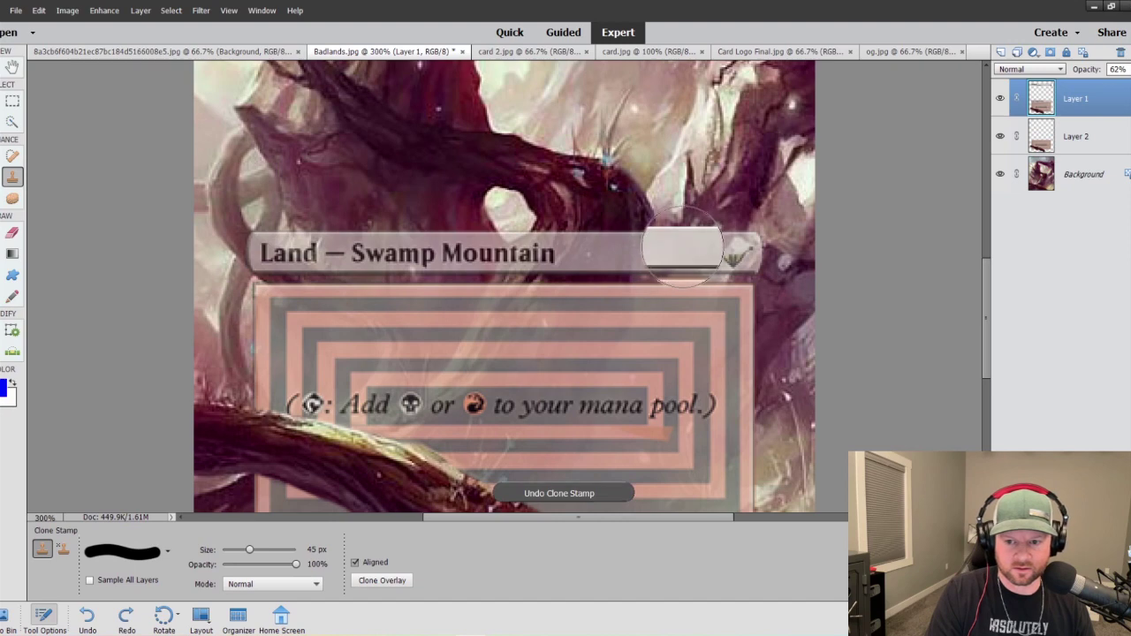
key(ctrl+z)
Remove the rest of the set symbol by cloning a plain area of the type line over it with a 10 px brush.
key(bracketleft)
key(bracketleft)
key(bracketleft)
key(bracketleft)
key(bracketleft)
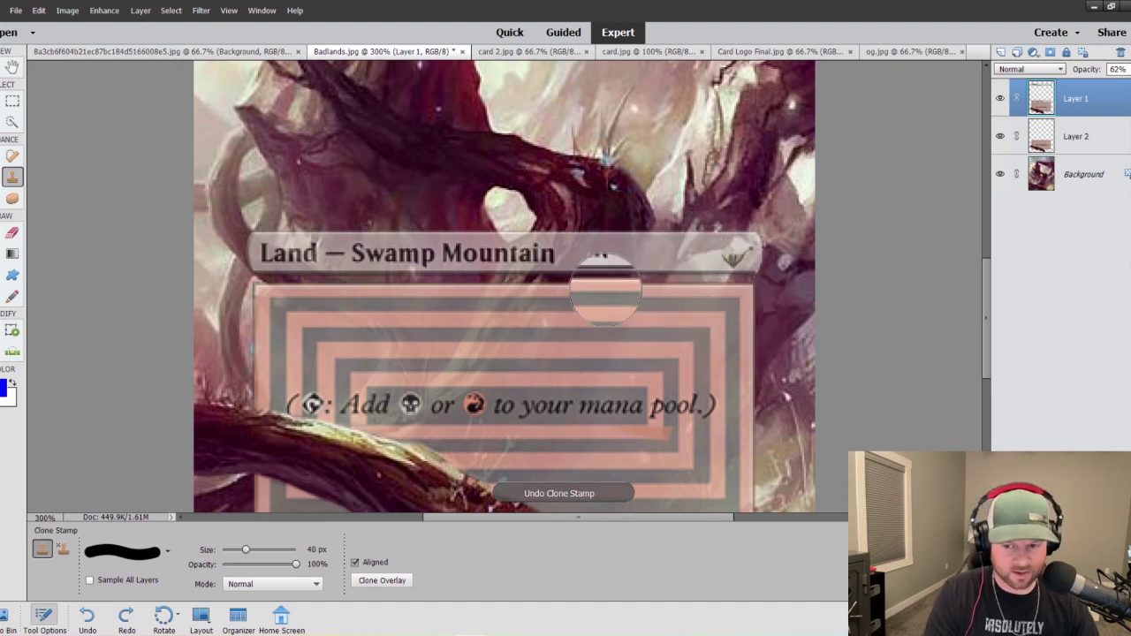
key(bracketleft)
key(bracketleft)
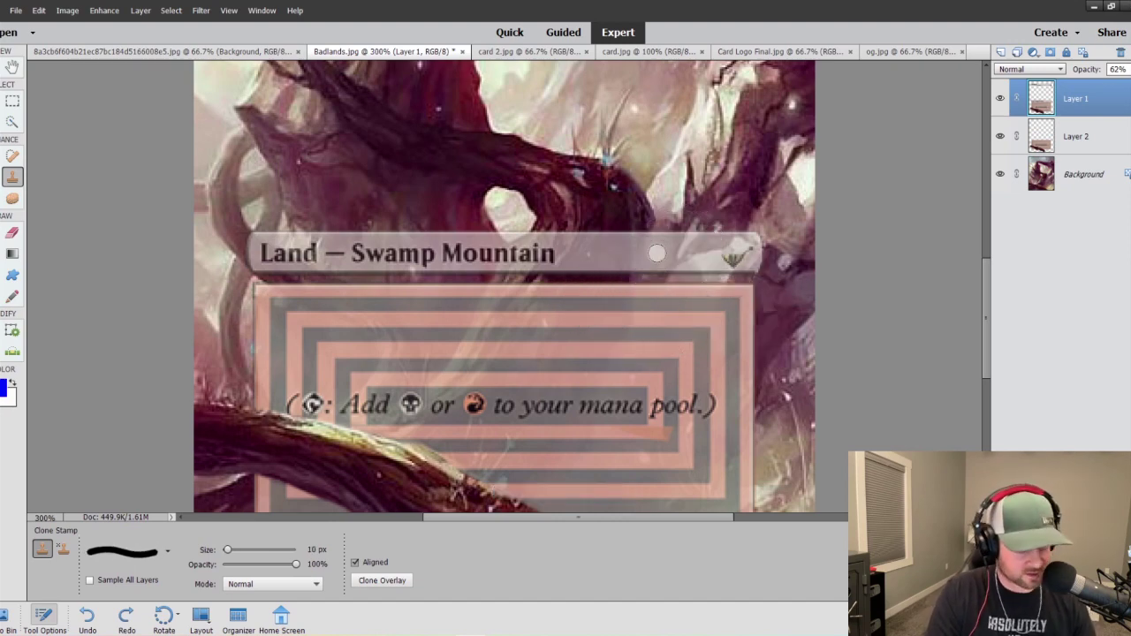
alt+click(656, 254)
click(733, 255)
drag(740, 255, 734, 255)
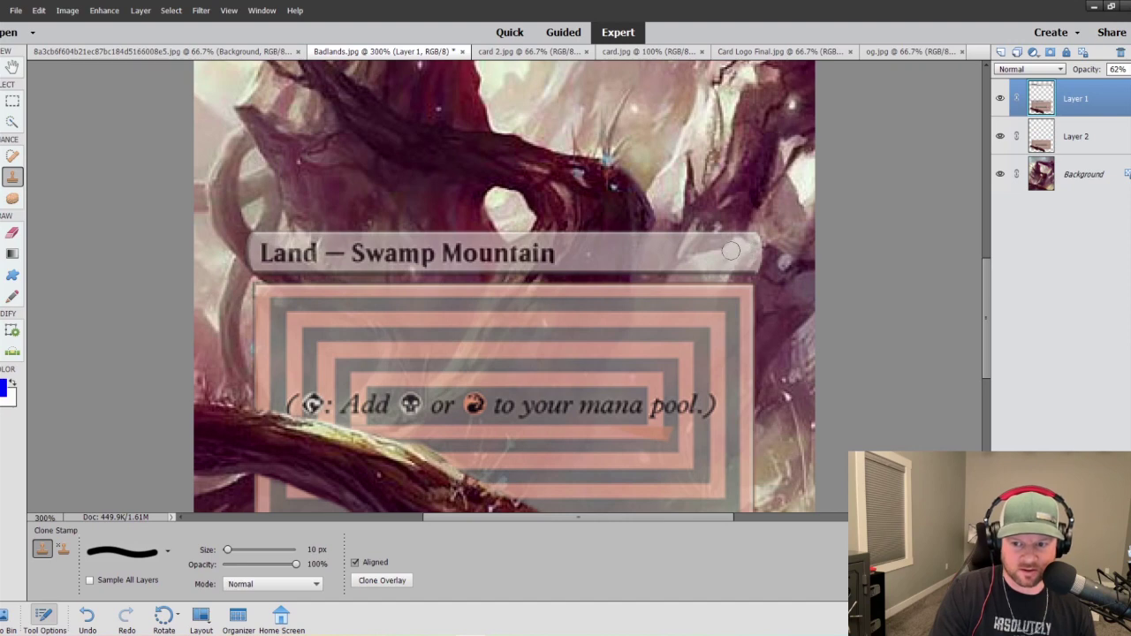
drag(745, 247, 732, 245)
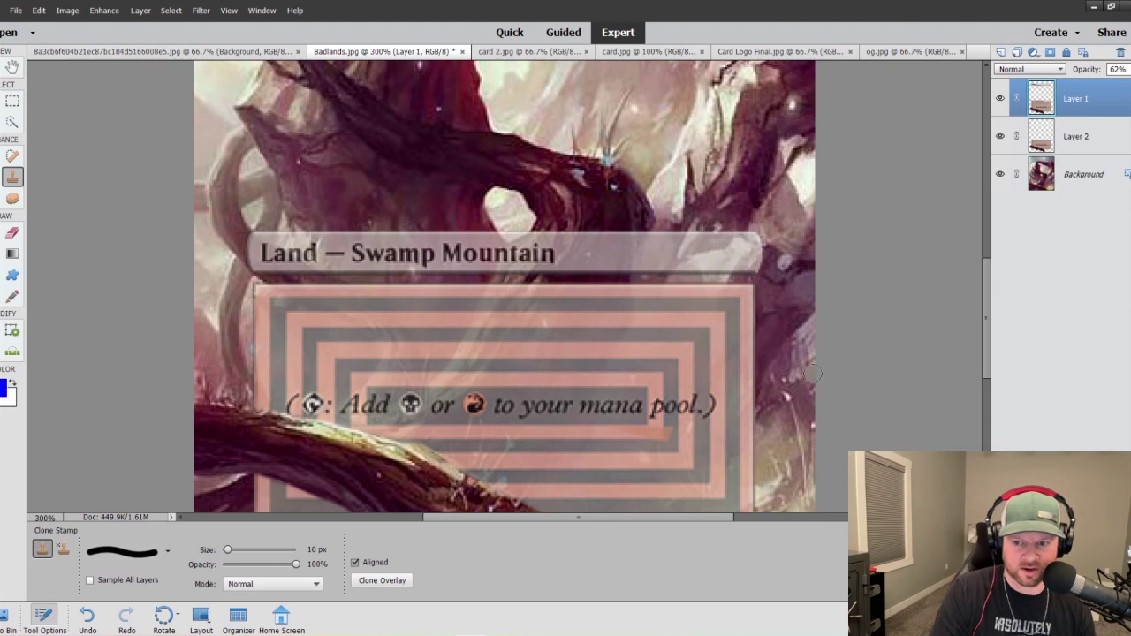
key(ctrl+1)
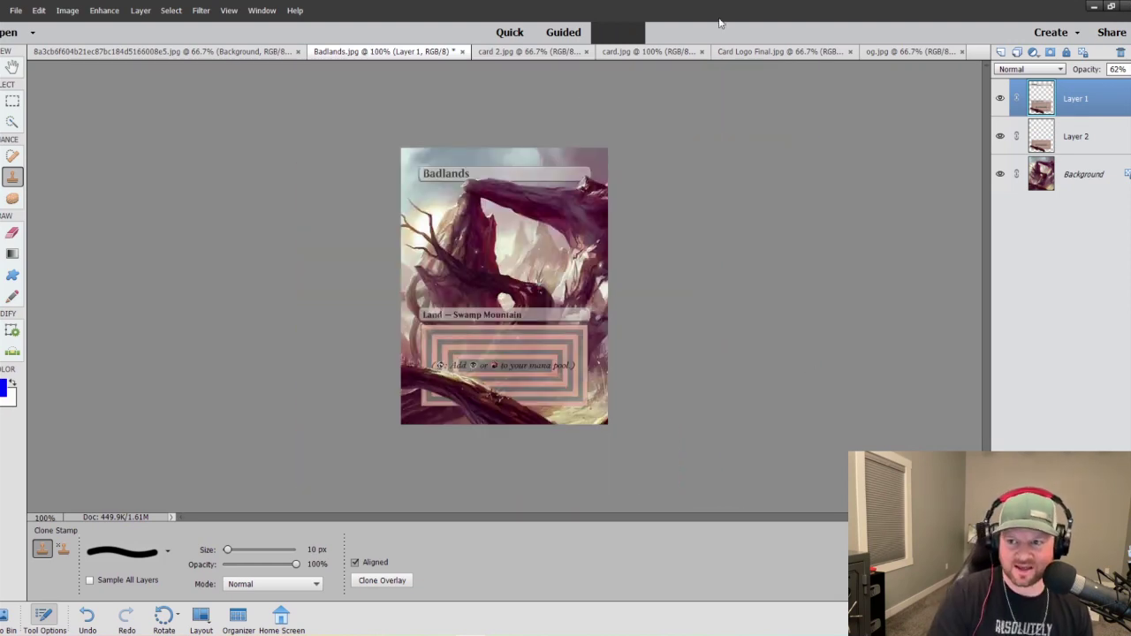
Select the entire round CS logo, including its letters, in Card Logo Final.jpg with the Quick Selection tool.
click(753, 52)
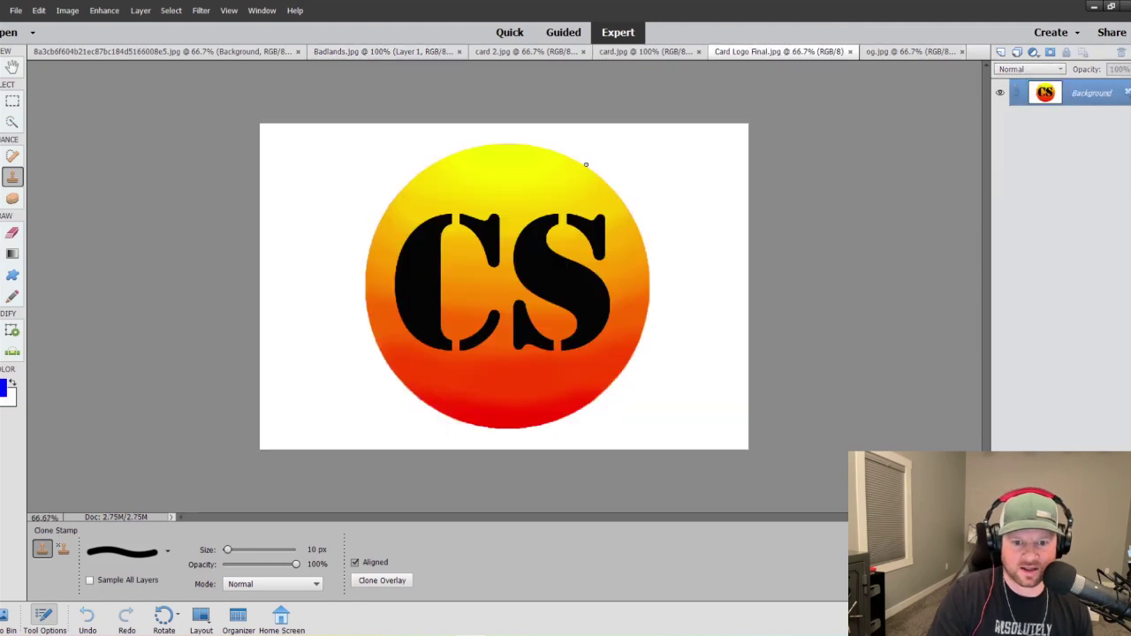
click(11, 123)
mouse_move(434, 221)
mouse_down()
mouse_move(512, 182)
mouse_move(584, 241)
mouse_move(579, 327)
mouse_move(532, 358)
mouse_move(460, 336)
mouse_up()
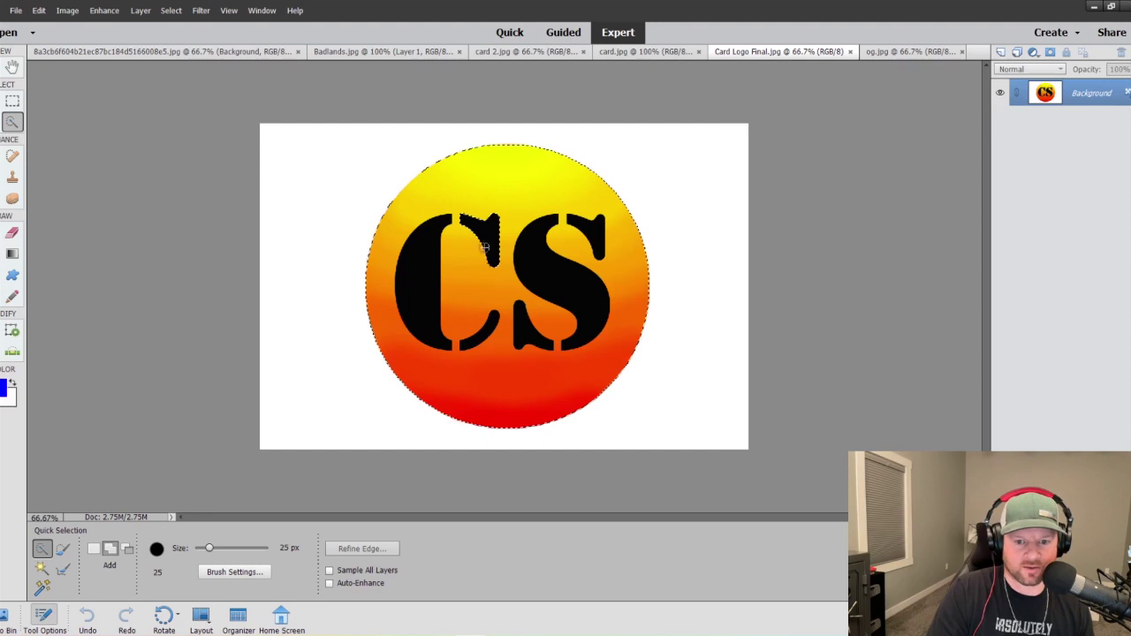
drag(484, 247, 492, 189)
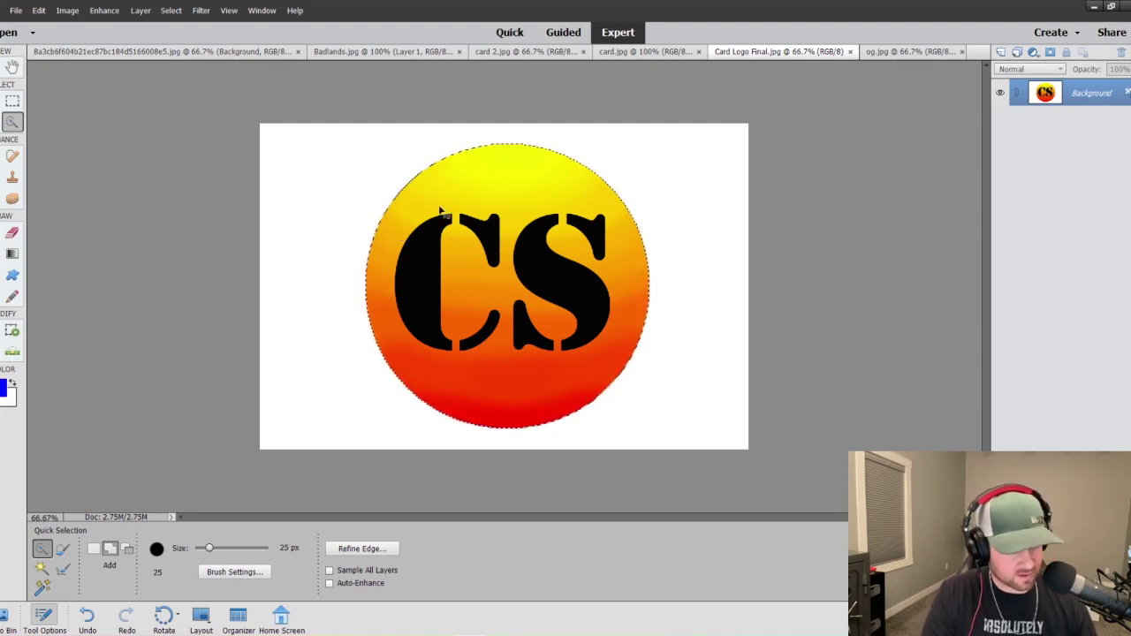
Paste the copied CS logo into Badlands.jpg as a new layer and activate the Move tool.
click(405, 53)
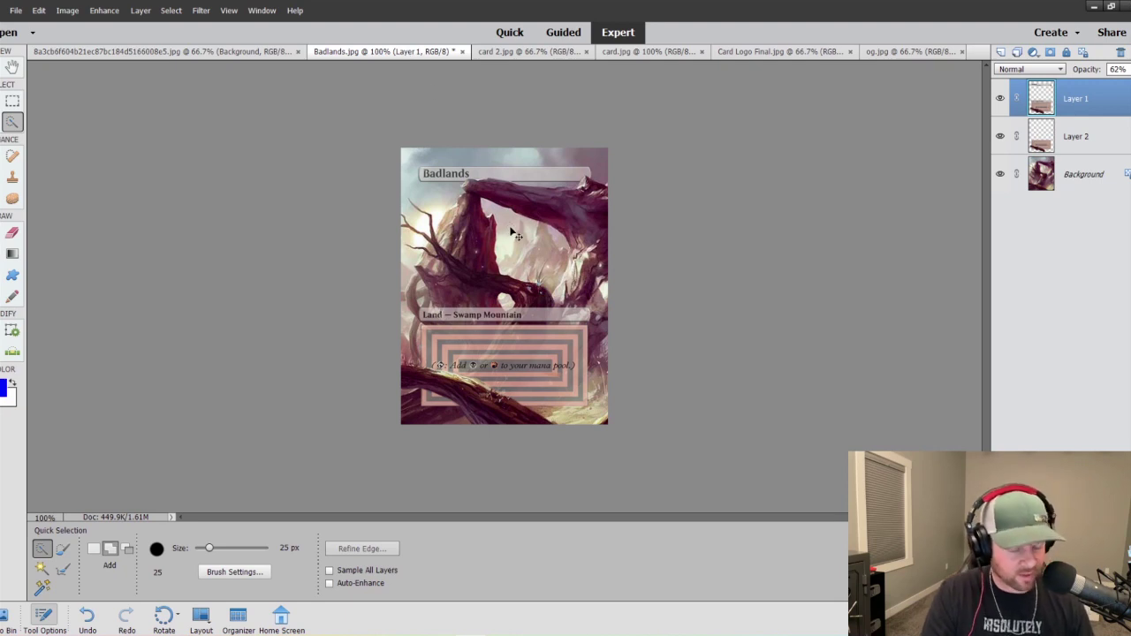
key(ctrl+v)
key(v)
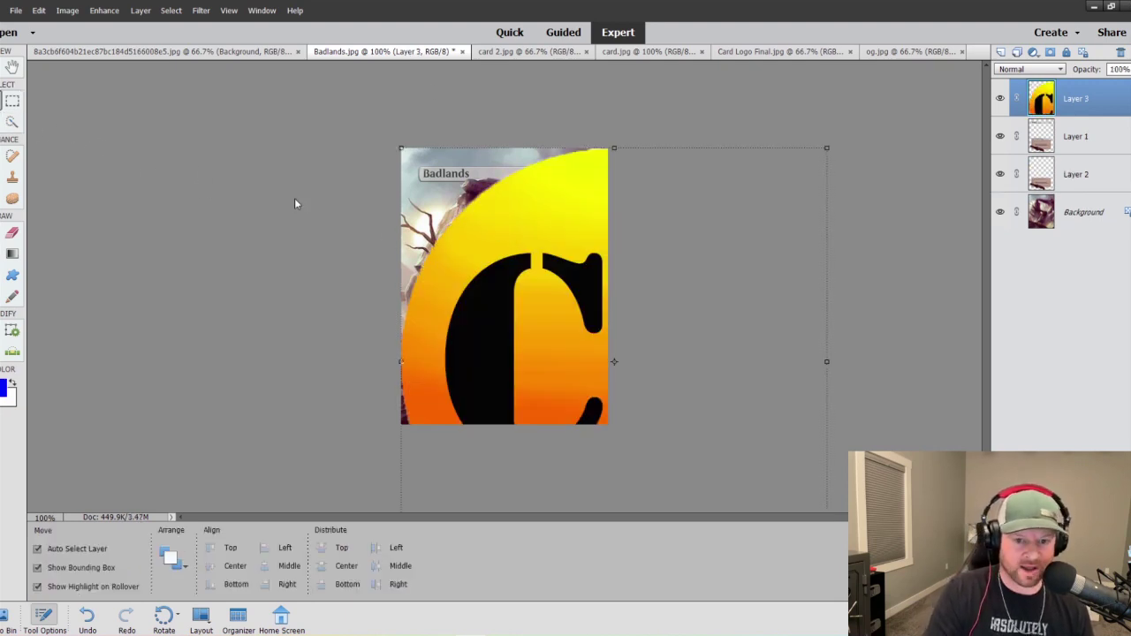
Scale the CS logo down to 2.21% and apply it over the dark branch above the type line.
drag(400, 148, 536, 283)
drag(573, 356, 456, 273)
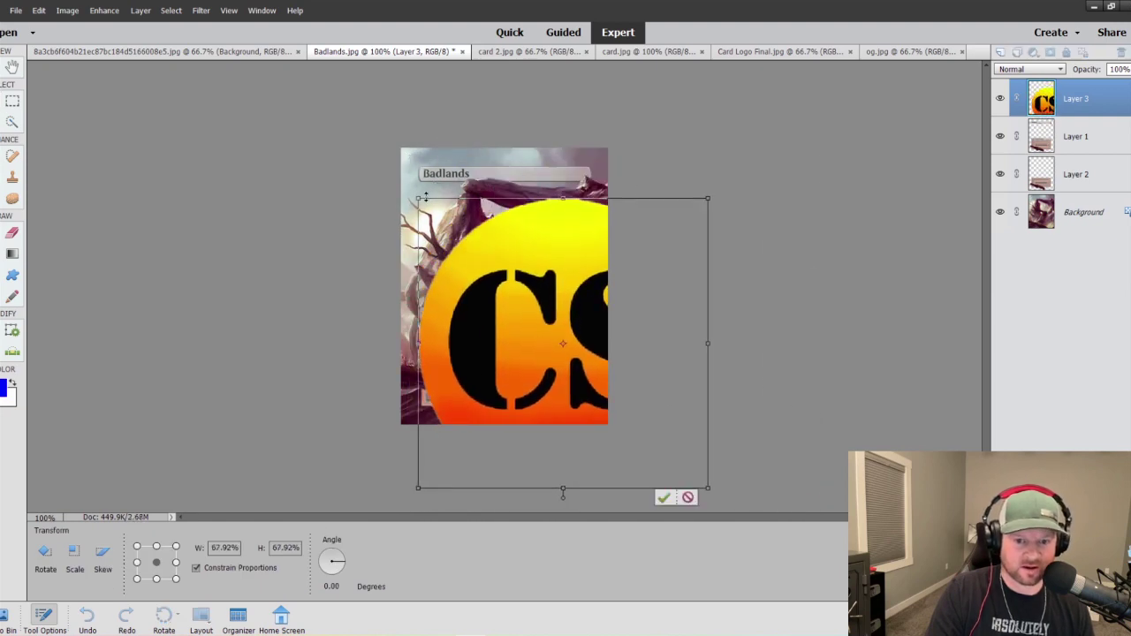
drag(419, 200, 522, 303)
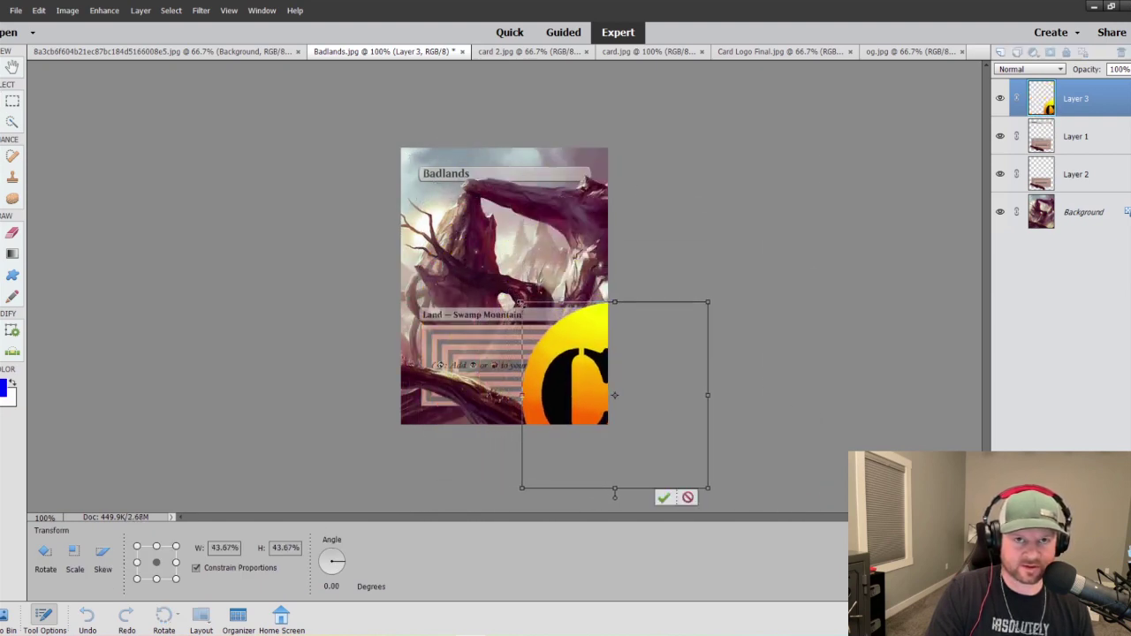
key(ctrl+z)
drag(421, 199, 524, 303)
mouse_move(522, 302)
mouse_down()
mouse_move(599, 379)
mouse_move(545, 291)
mouse_move(525, 288)
mouse_up()
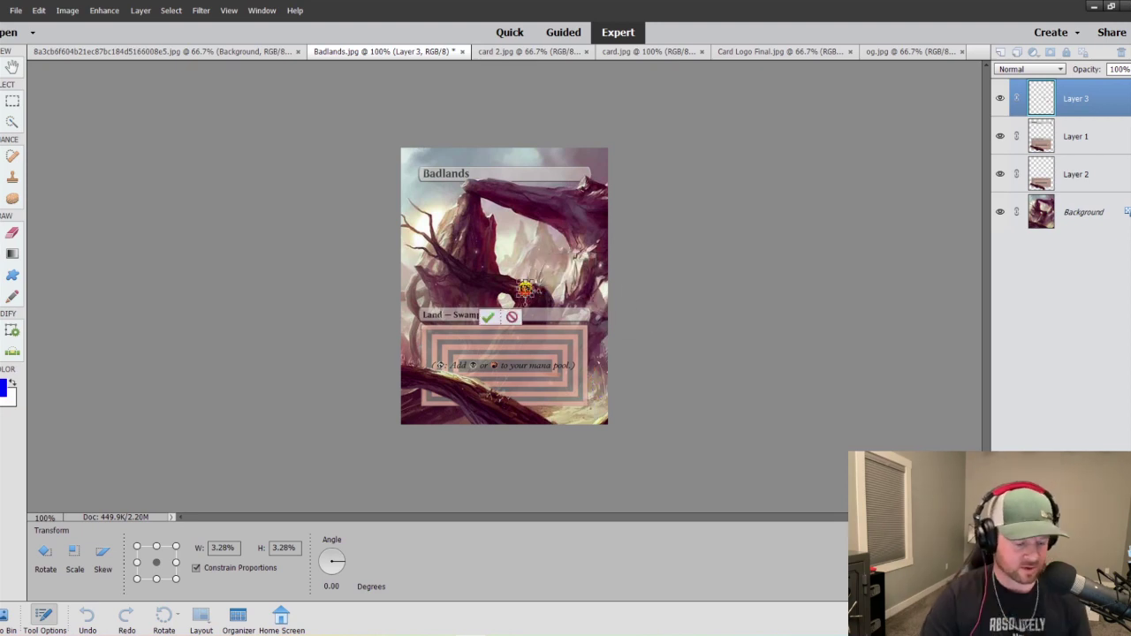
key(ctrl+plus)
key(ctrl+plus)
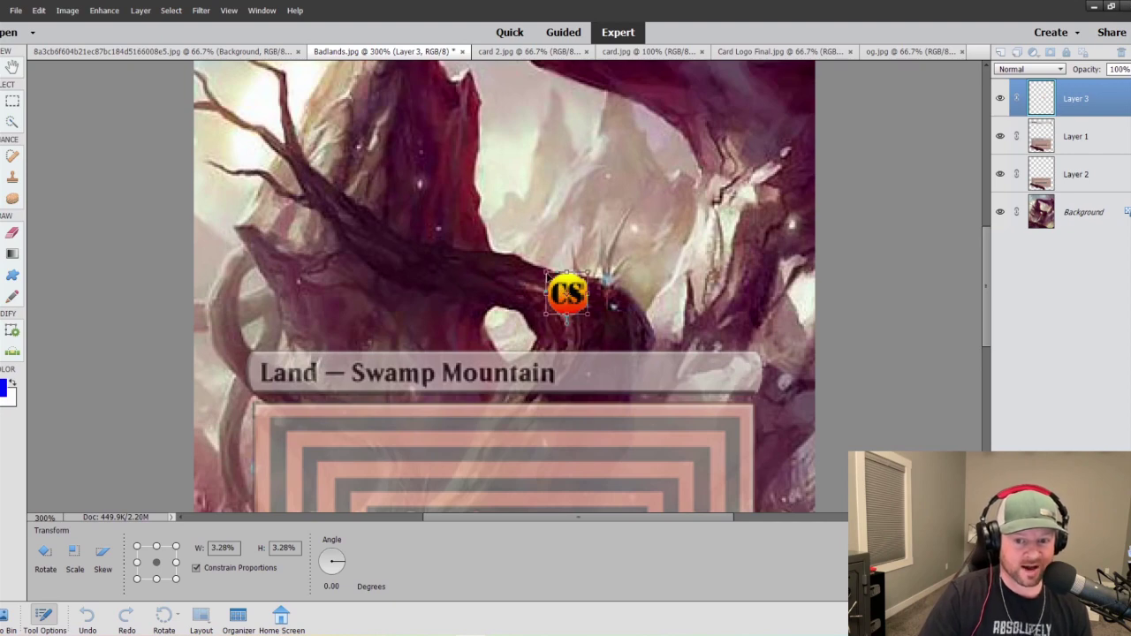
drag(548, 274, 560, 288)
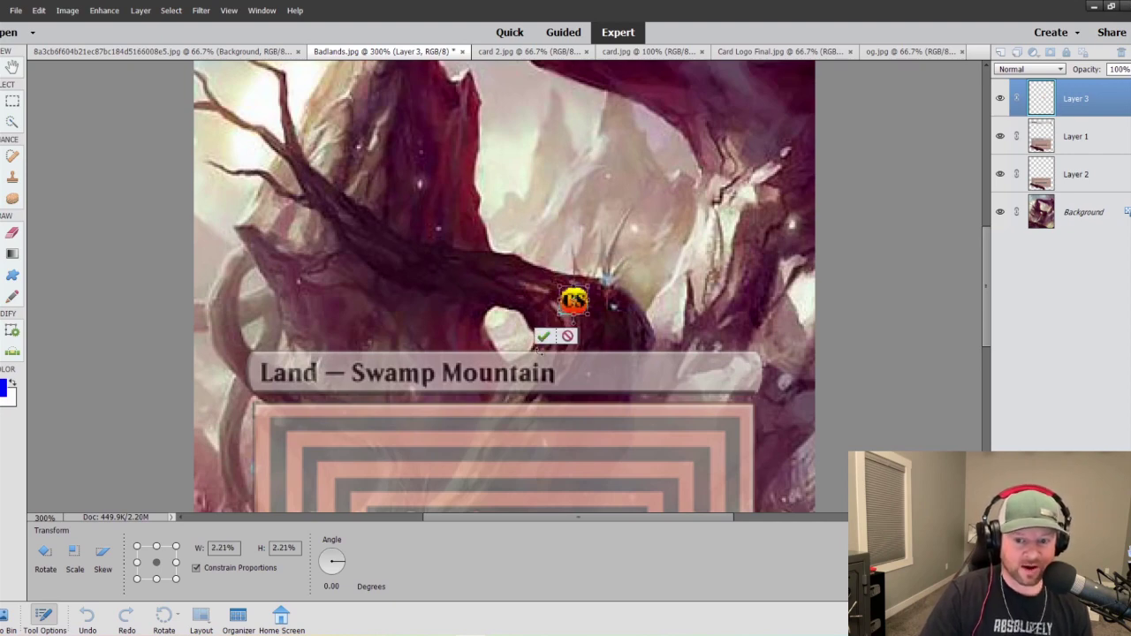
click(543, 337)
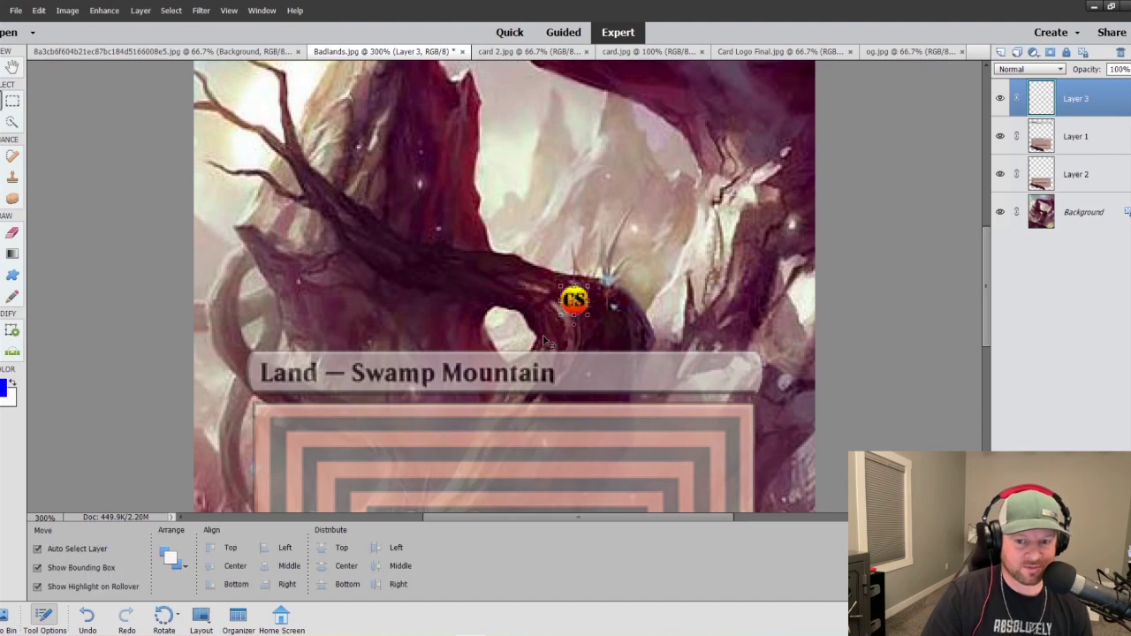
Move the small CS logo beside the sun and try enlarging it to 602.39%.
scroll(545, 341, up, 3)
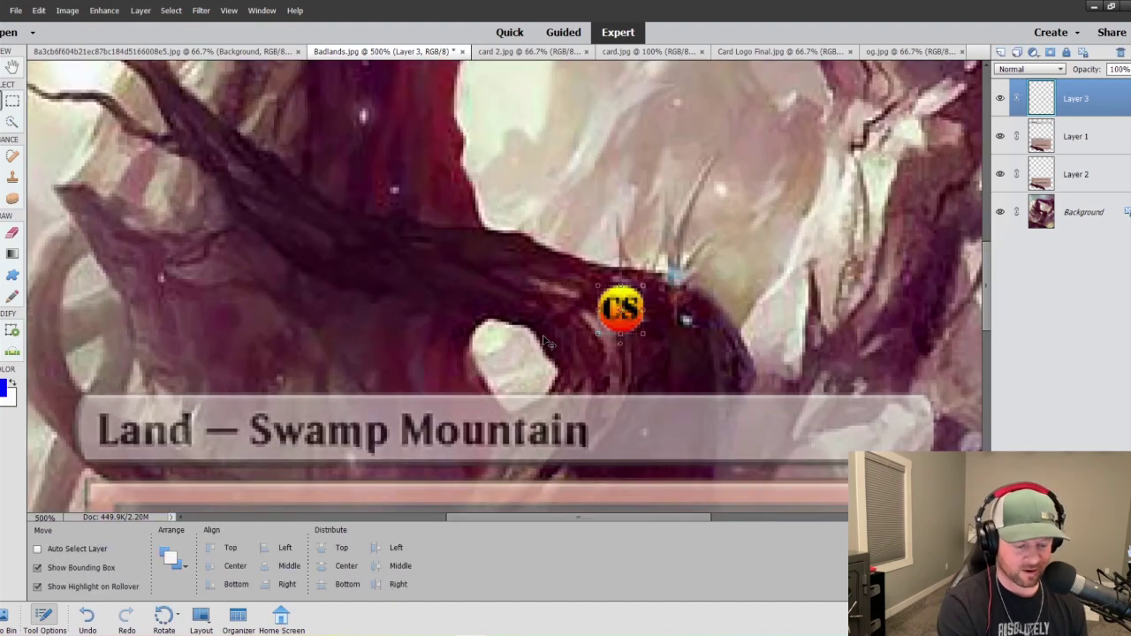
scroll(545, 341, down, 3)
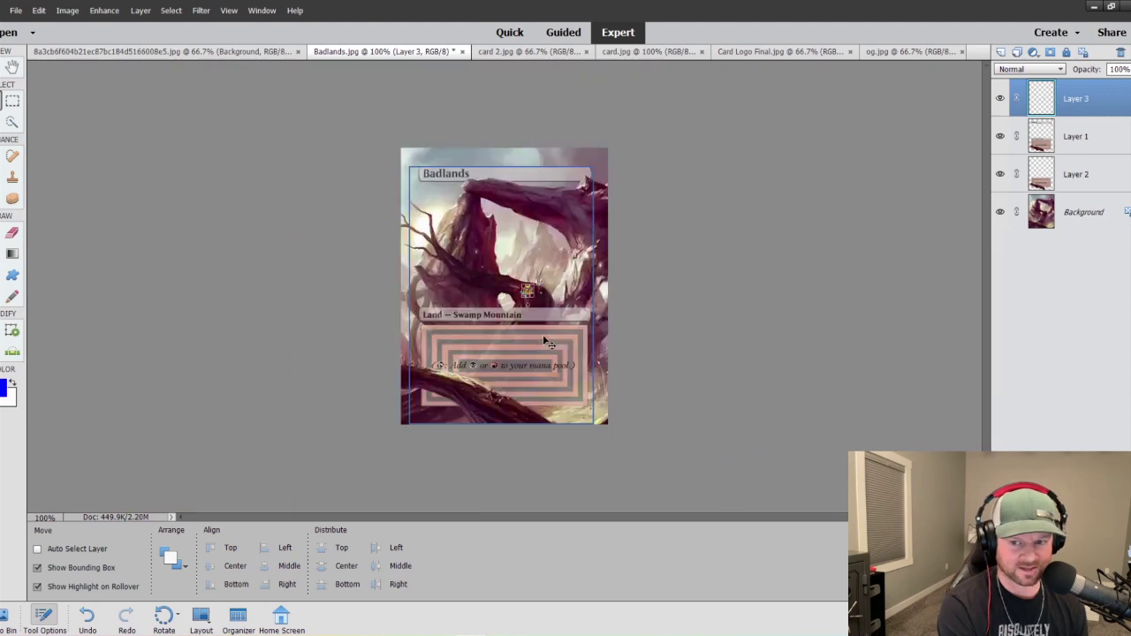
scroll(545, 341, up, 2)
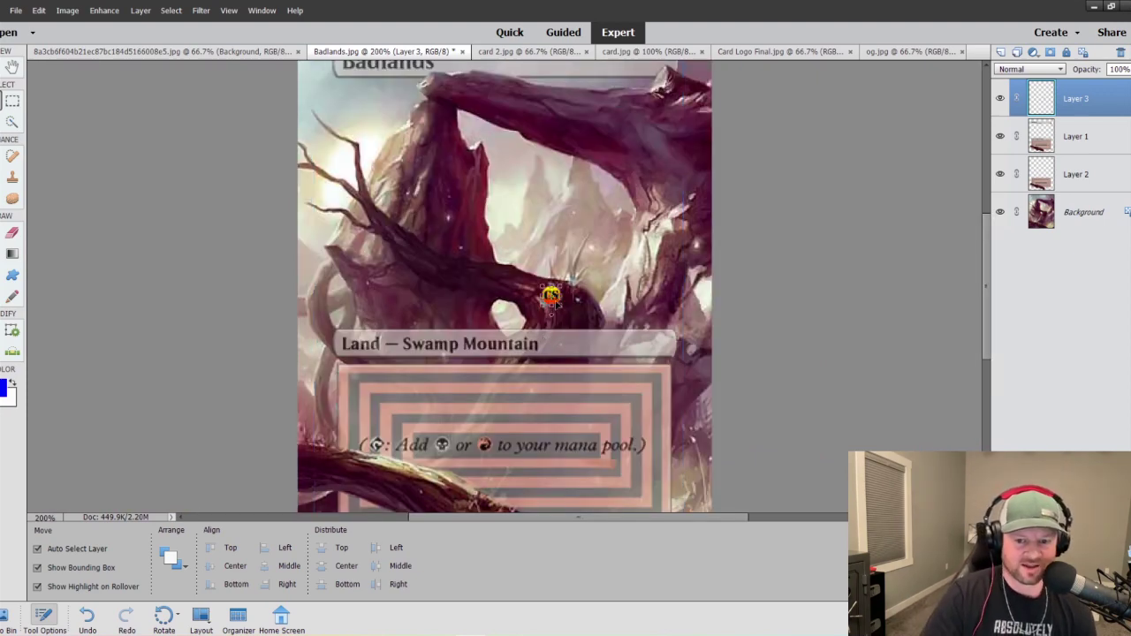
drag(549, 297, 373, 175)
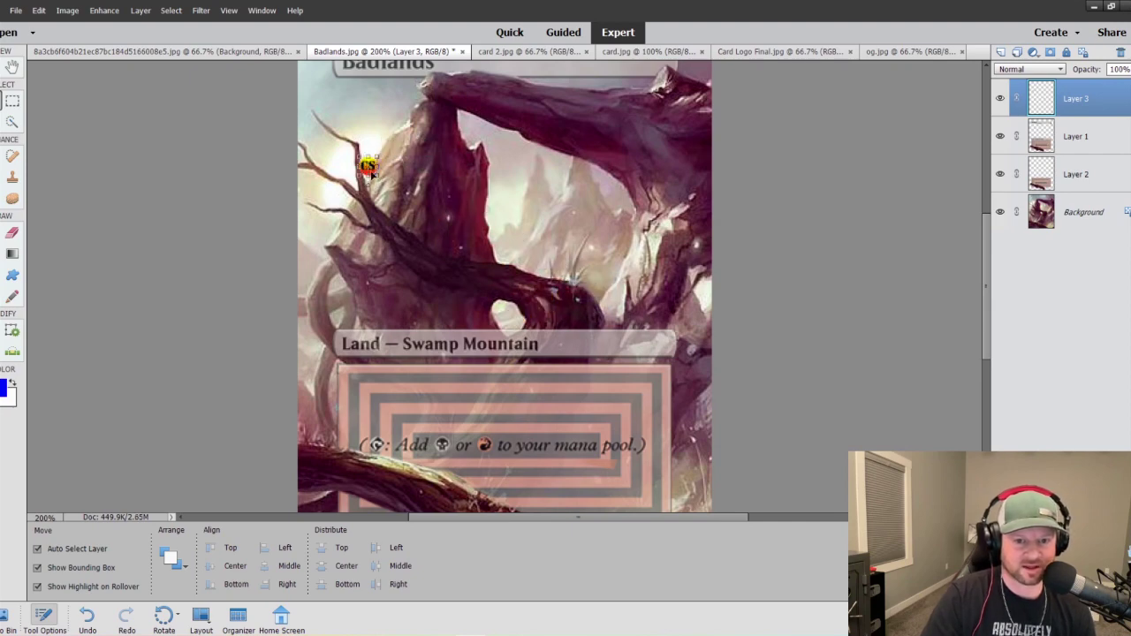
mouse_move(378, 177)
mouse_down()
mouse_move(408, 205)
mouse_move(362, 184)
mouse_up()
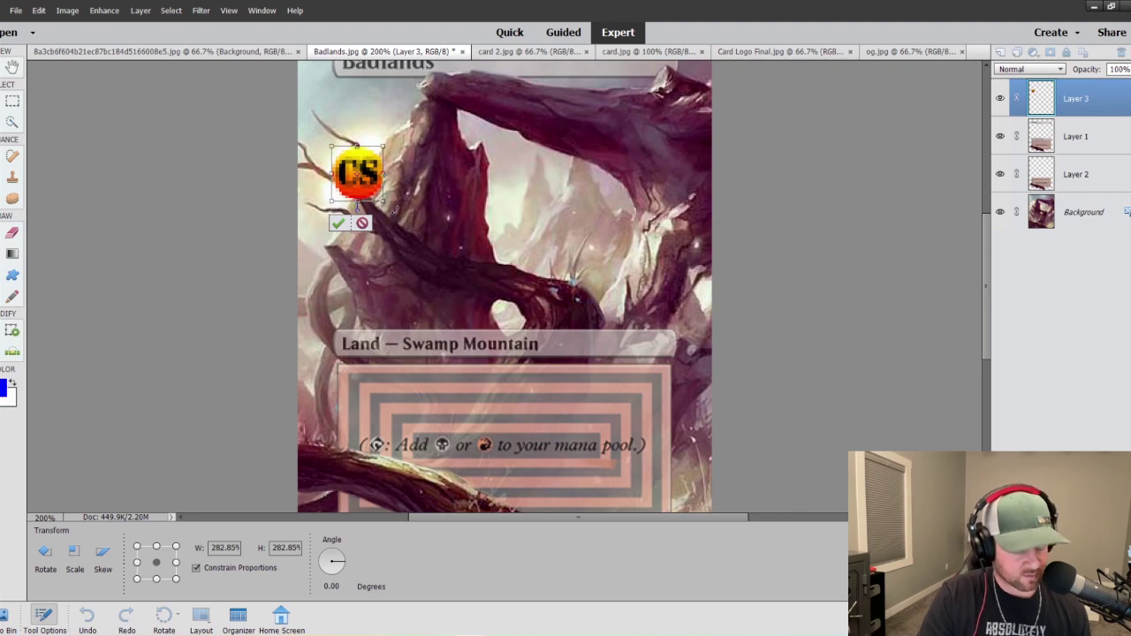
click(362, 224)
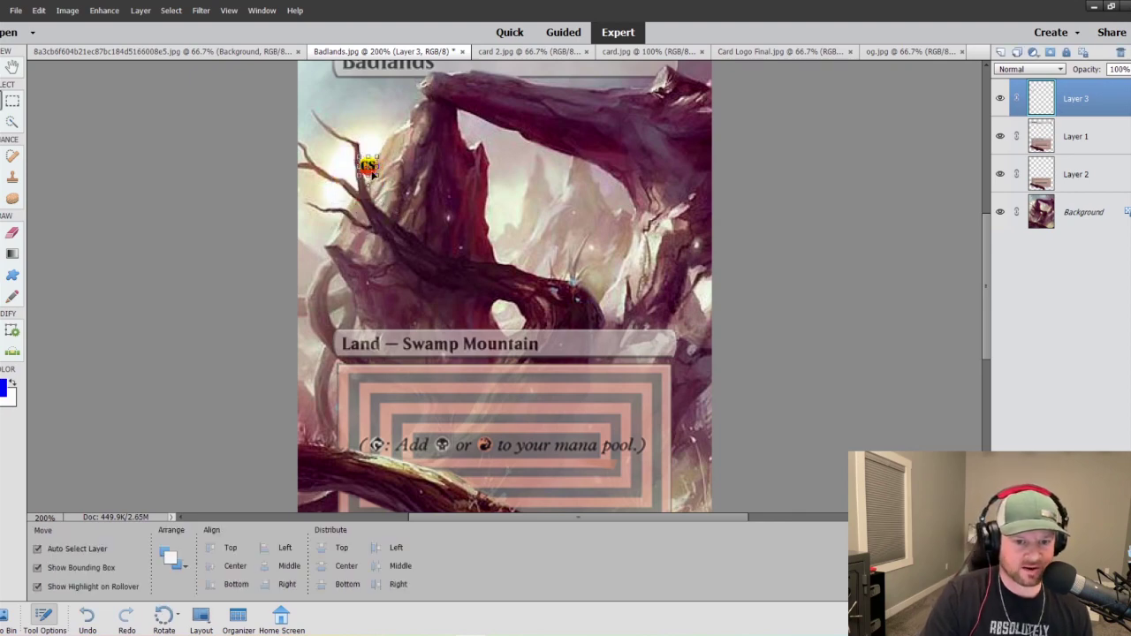
drag(380, 176, 469, 272)
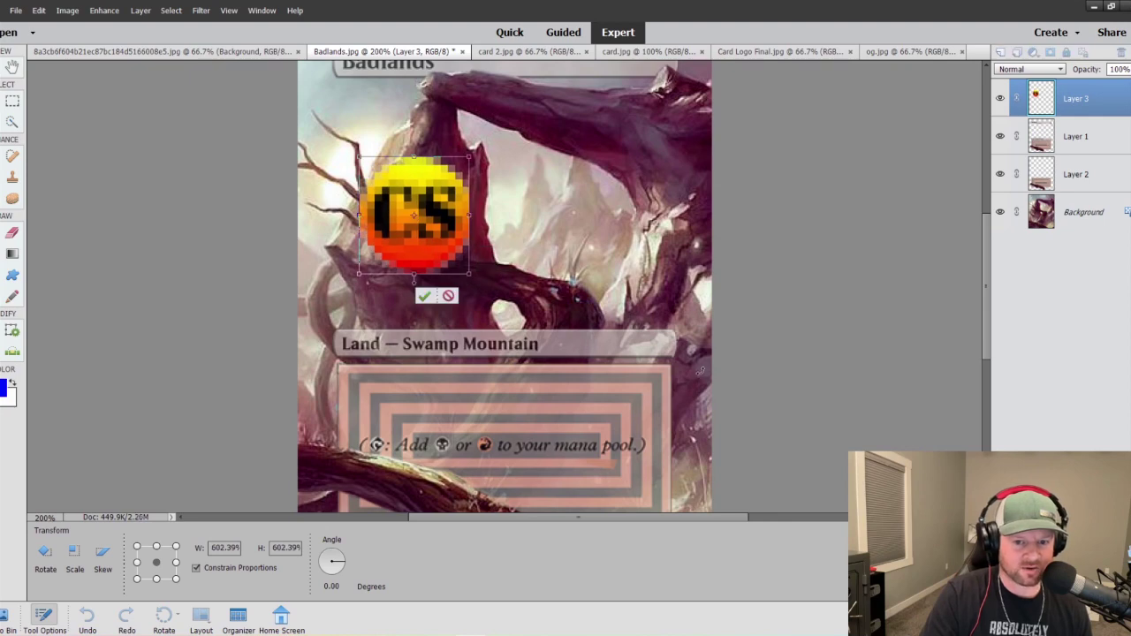
click(424, 296)
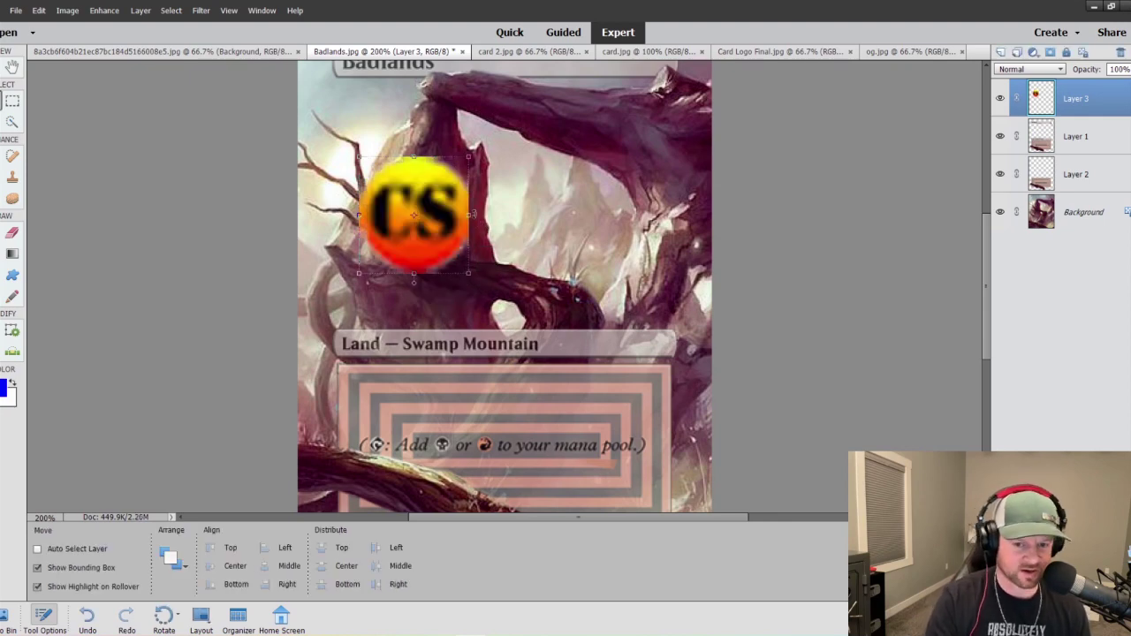
Undo the CS logo's enlargement, move and first reduction.
key(ctrl+z)
key(ctrl+z)
key(ctrl+z)
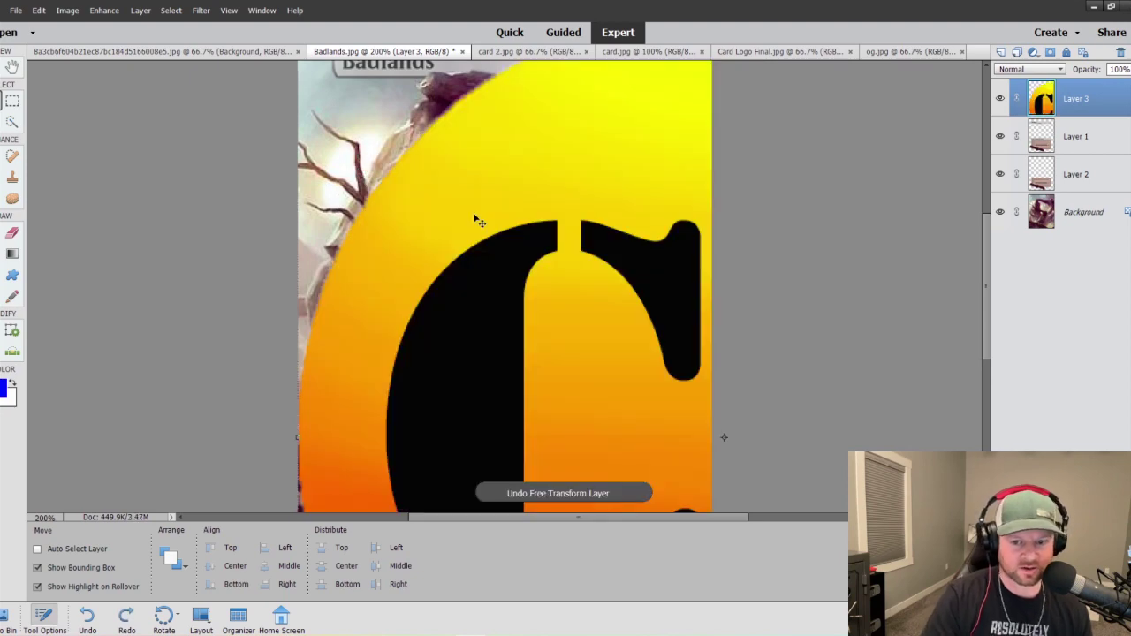
Scale the pasted CS logo down to 13.06% and place it over the sun behind the bare branches.
key(ctrl)
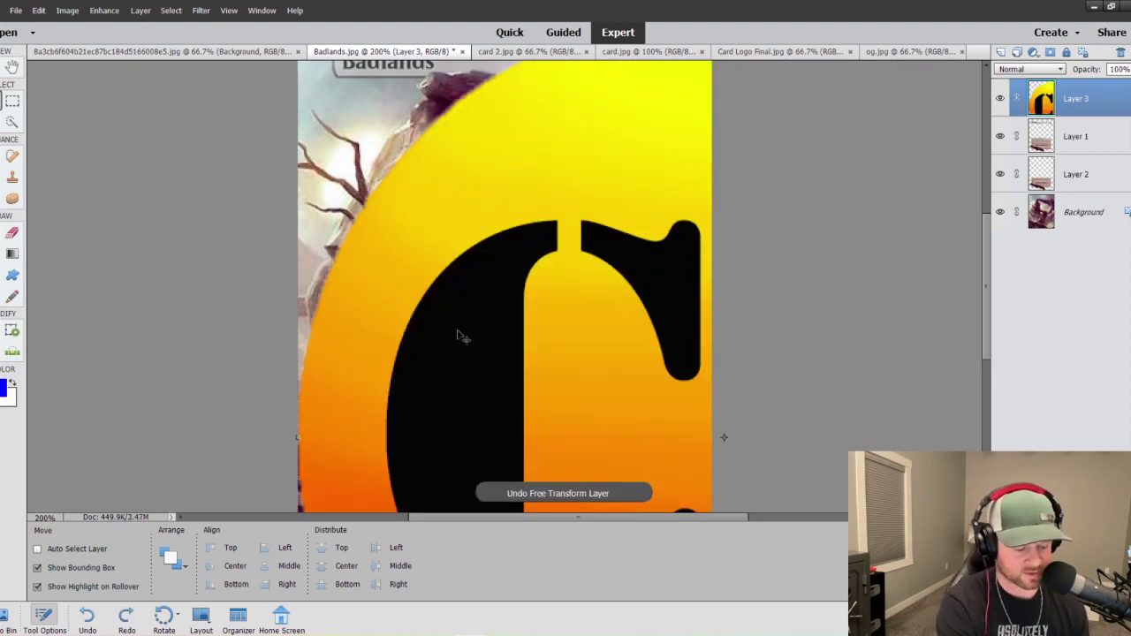
key(ctrl+minus)
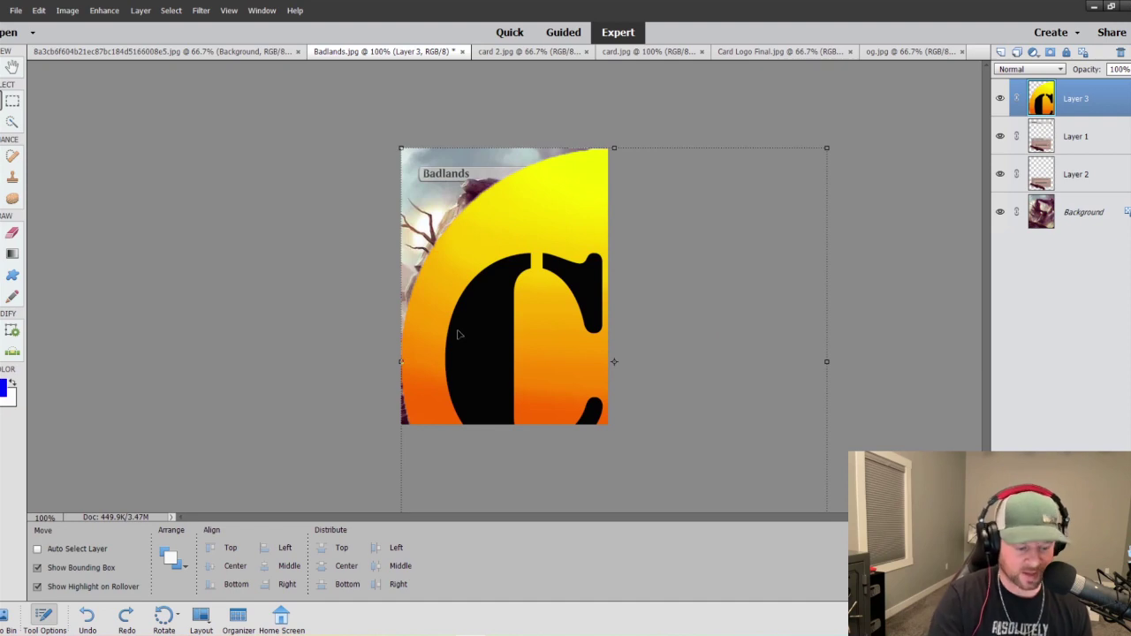
key(ctrl+minus)
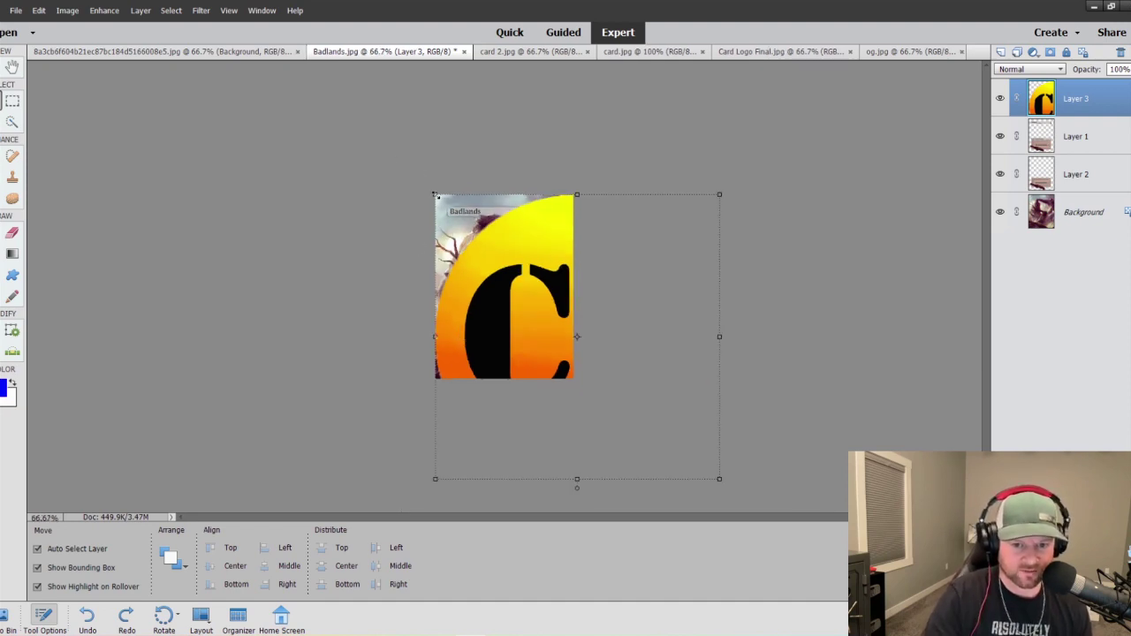
drag(436, 196, 551, 311)
mouse_move(552, 311)
mouse_down()
mouse_move(475, 226)
mouse_move(553, 305)
mouse_up()
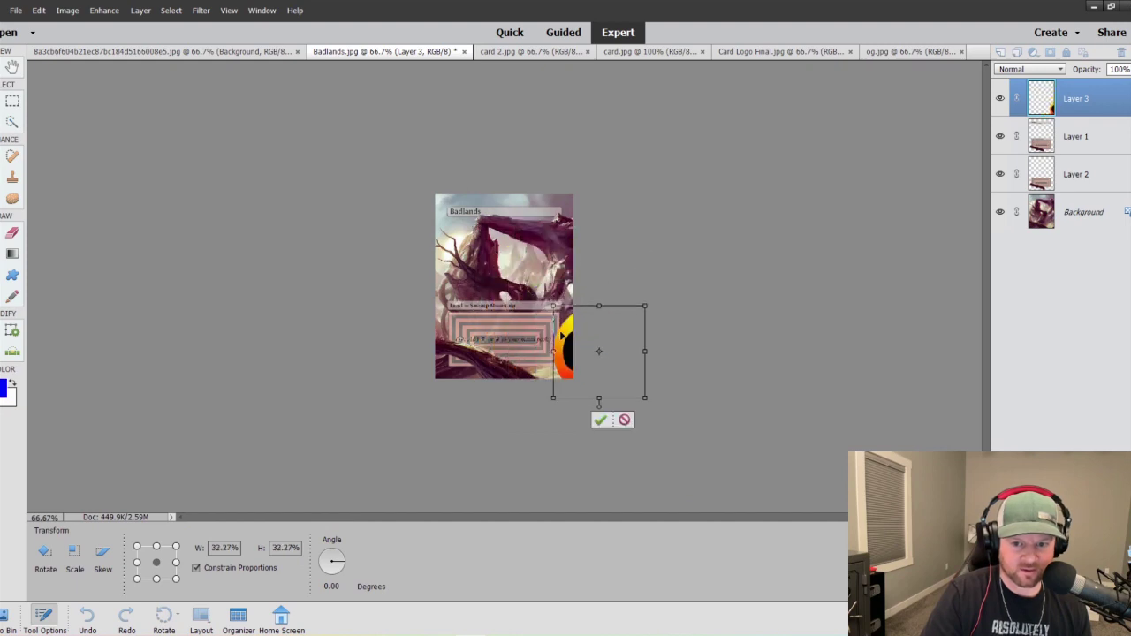
drag(567, 347, 448, 271)
drag(436, 230, 455, 250)
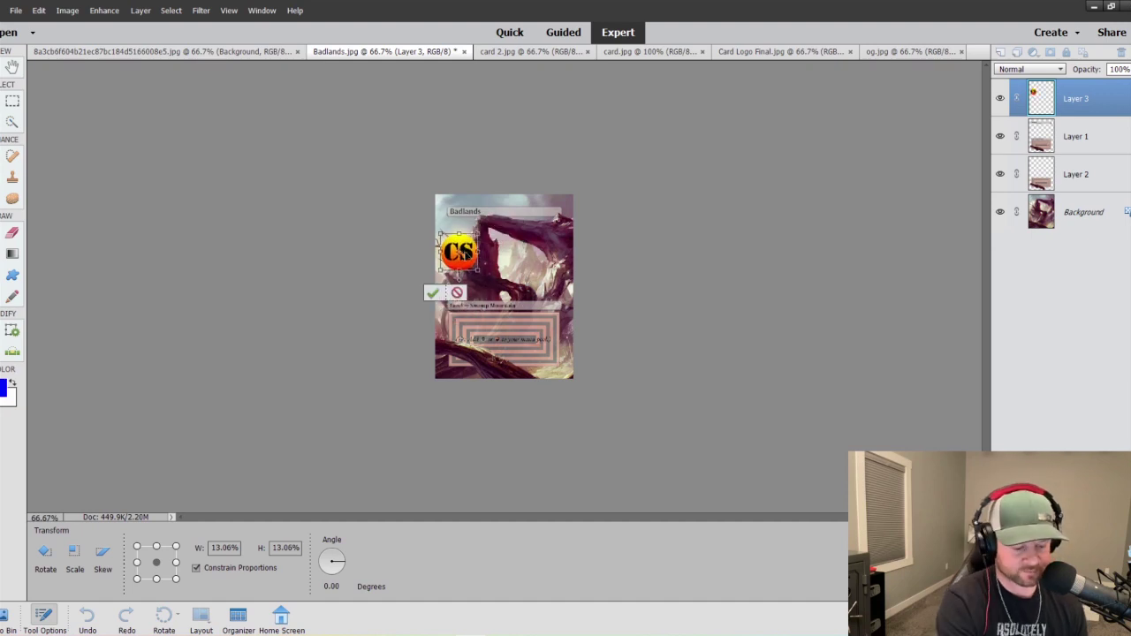
Reduce the CS logo to 9.49% centred on the sun, apply the transform, and lower its layer's opacity to 59%.
key(ctrl+equal)
key(ctrl+equal)
mouse_move(381, 217)
mouse_down()
mouse_move(428, 241)
mouse_move(394, 206)
mouse_up()
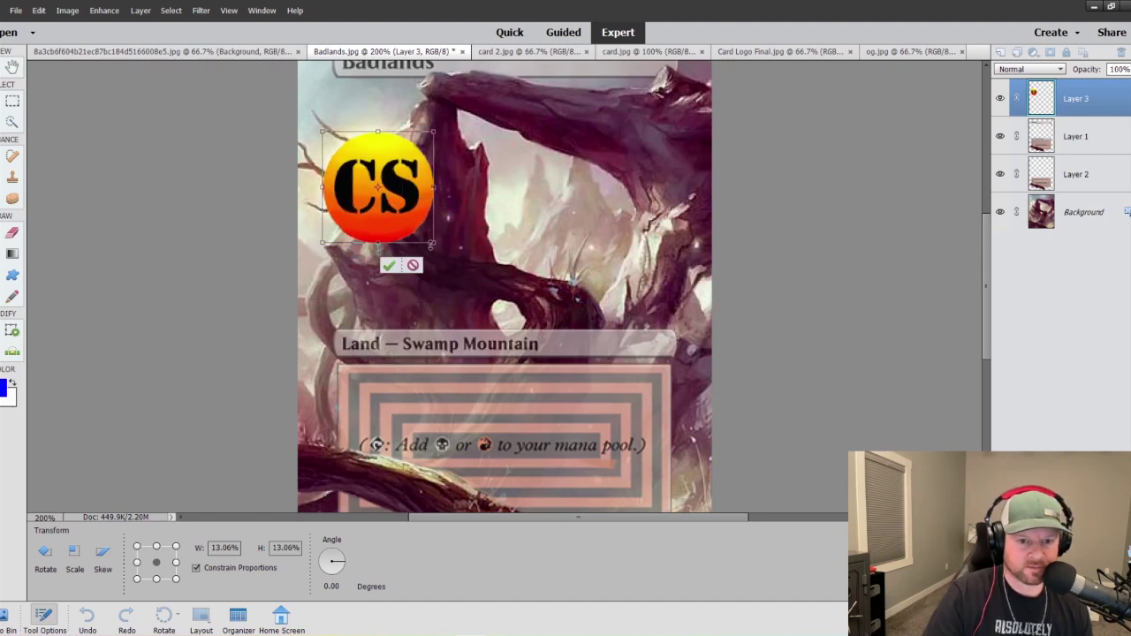
drag(433, 242, 401, 212)
mouse_move(364, 175)
mouse_down()
mouse_move(400, 231)
mouse_move(364, 181)
mouse_up()
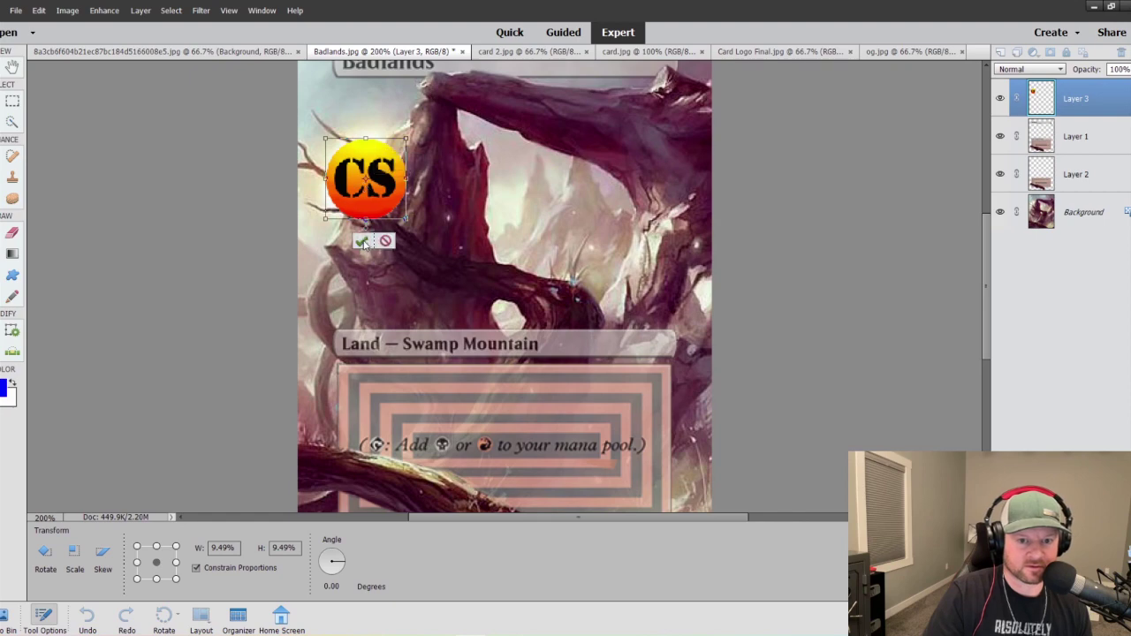
click(362, 241)
click(1120, 69)
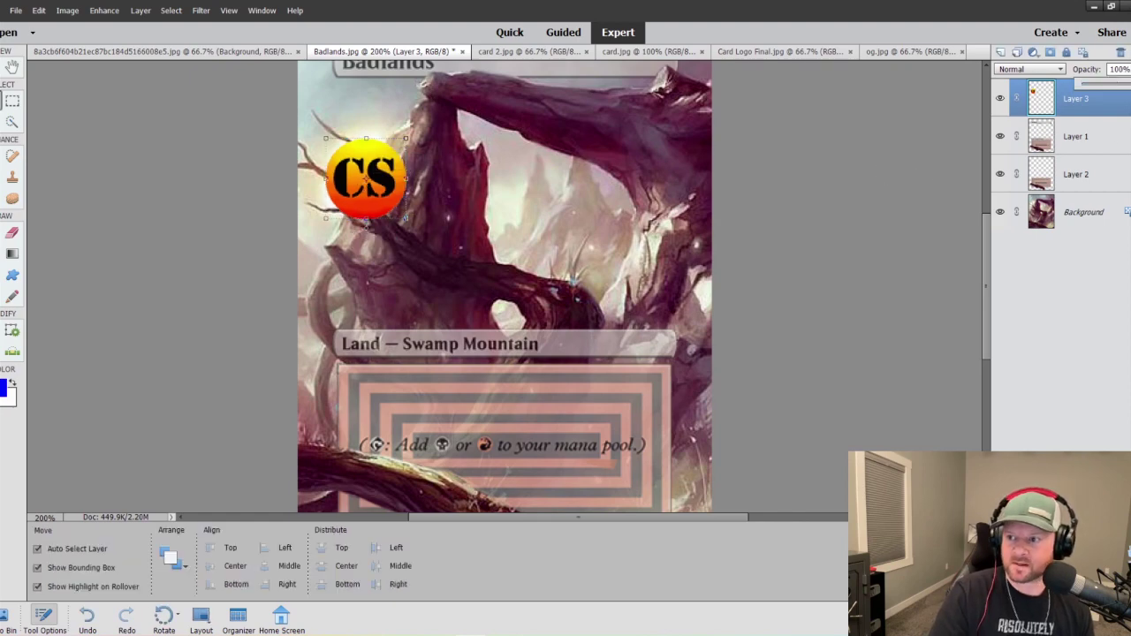
drag(1122, 83, 1117, 83)
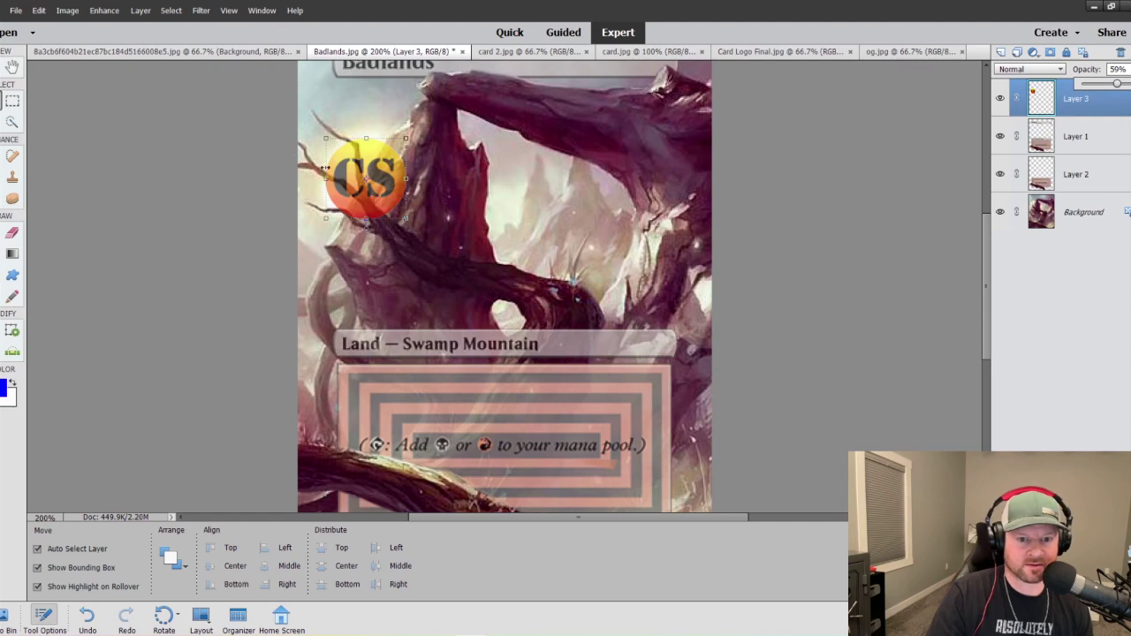
Bring the rock face in front of the CS logo's overlapping edge on Layer 3 using a 10 px Clone Stamp.
click(11, 176)
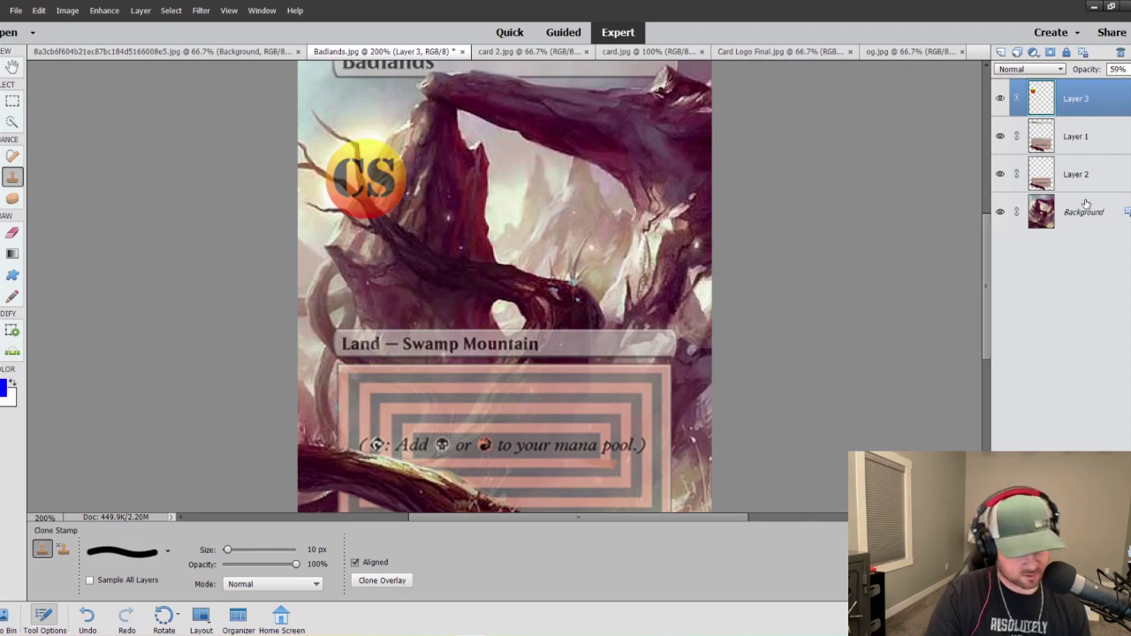
click(1050, 221)
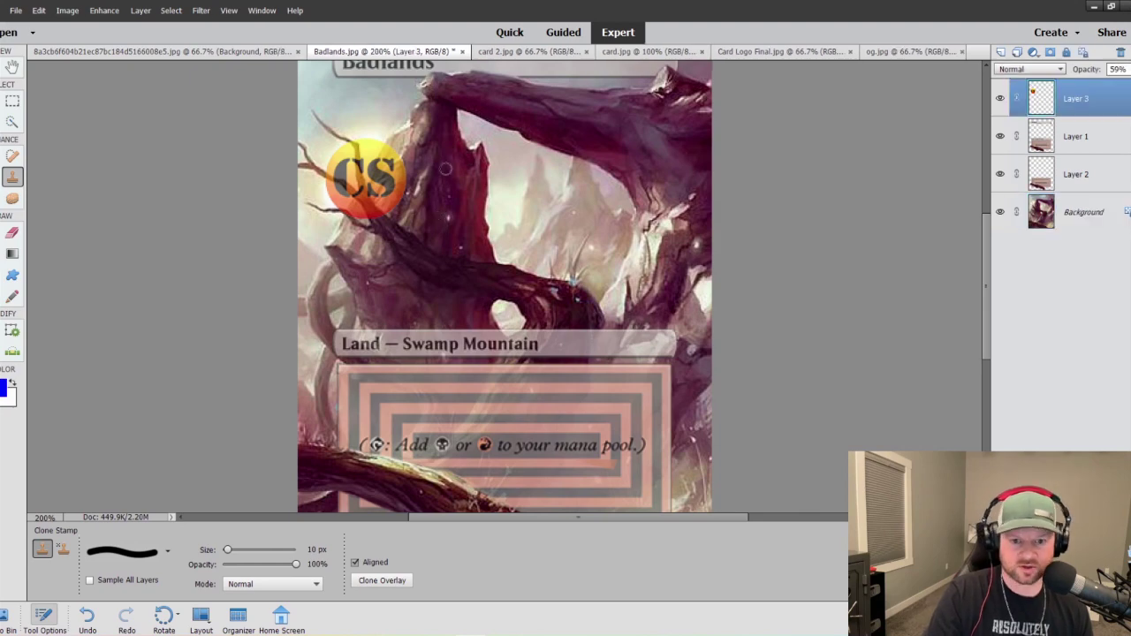
click(1042, 104)
mouse_move(380, 210)
mouse_down()
mouse_move(402, 166)
mouse_move(391, 190)
mouse_move(387, 156)
mouse_move(360, 223)
mouse_move(361, 203)
mouse_move(353, 210)
mouse_up()
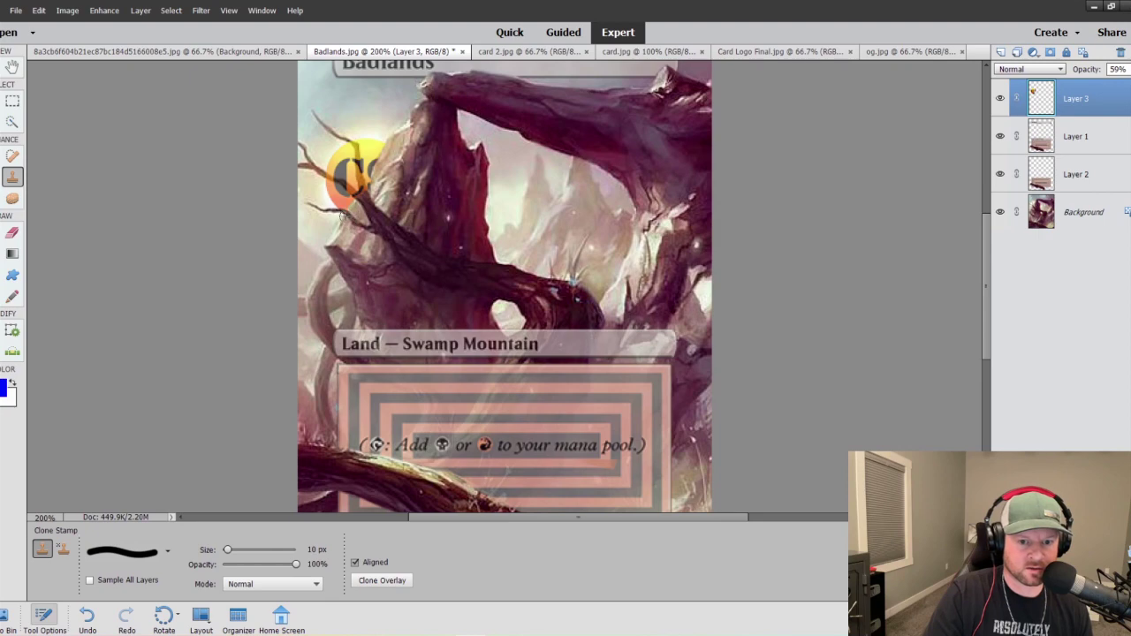
Reduce the Clone Stamp brush to 3 px and clear the logo off the lower branch crossing the letter C.
key(ctrl+equal)
key(ctrl+equal)
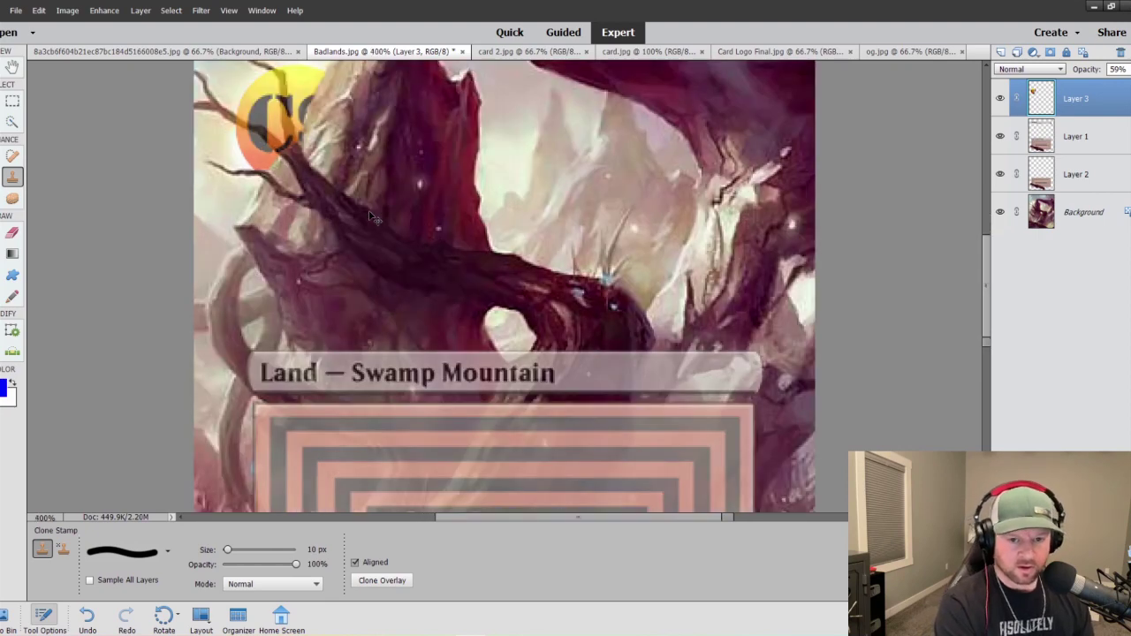
scroll(367, 211, up, 2)
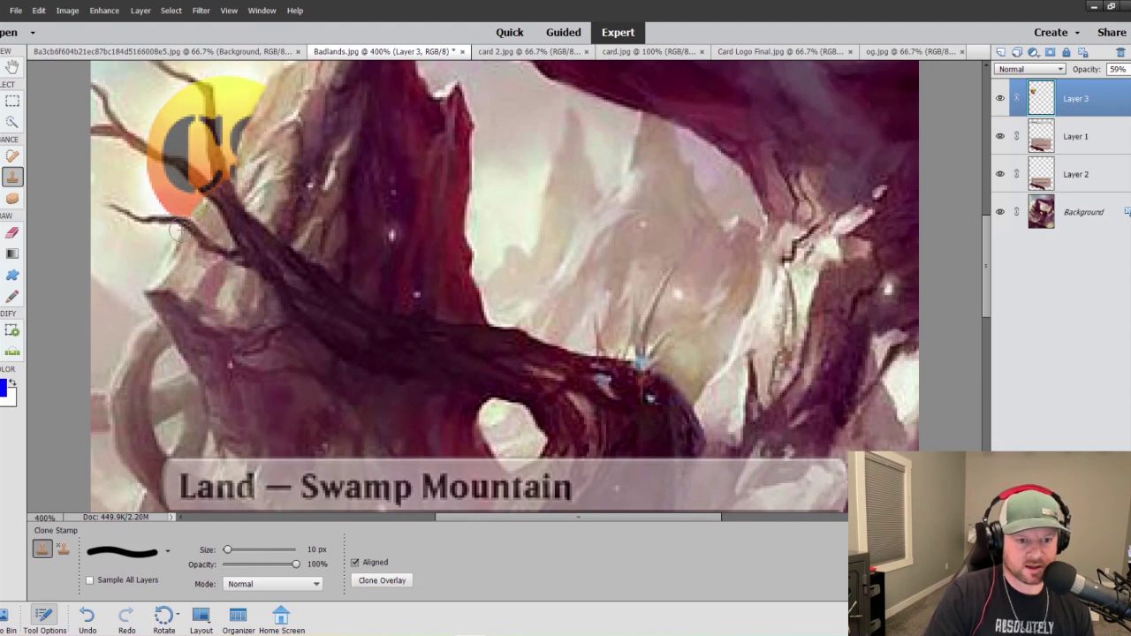
key(bracketleft)
key(bracketleft)
key(bracketleft)
key(bracketleft)
key(bracketleft)
key(bracketleft)
key(bracketleft)
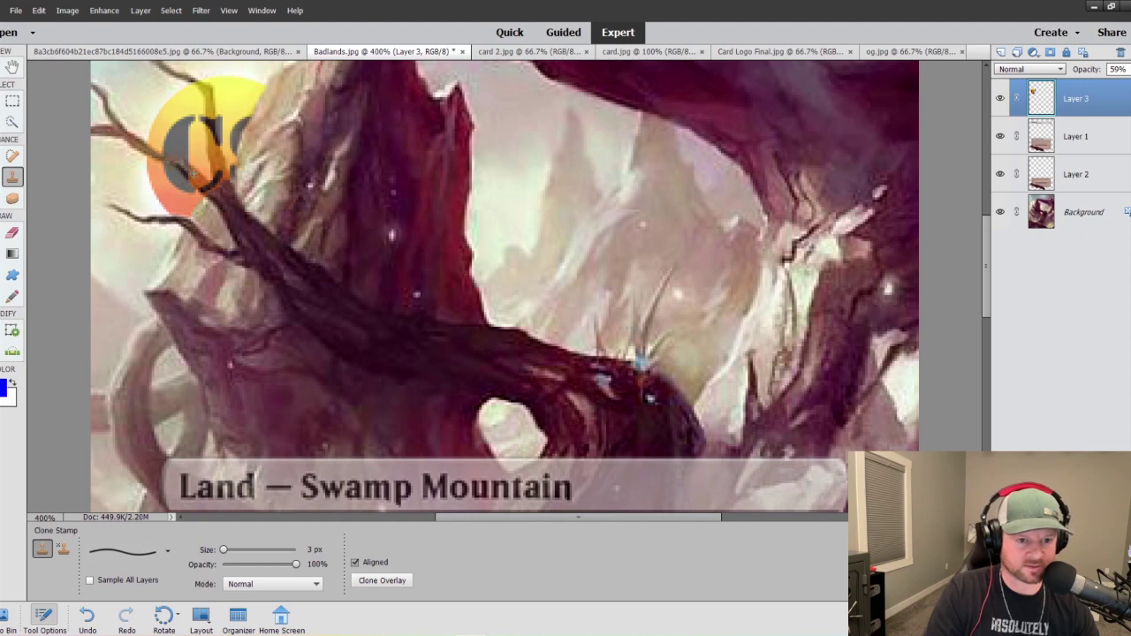
drag(198, 182, 214, 193)
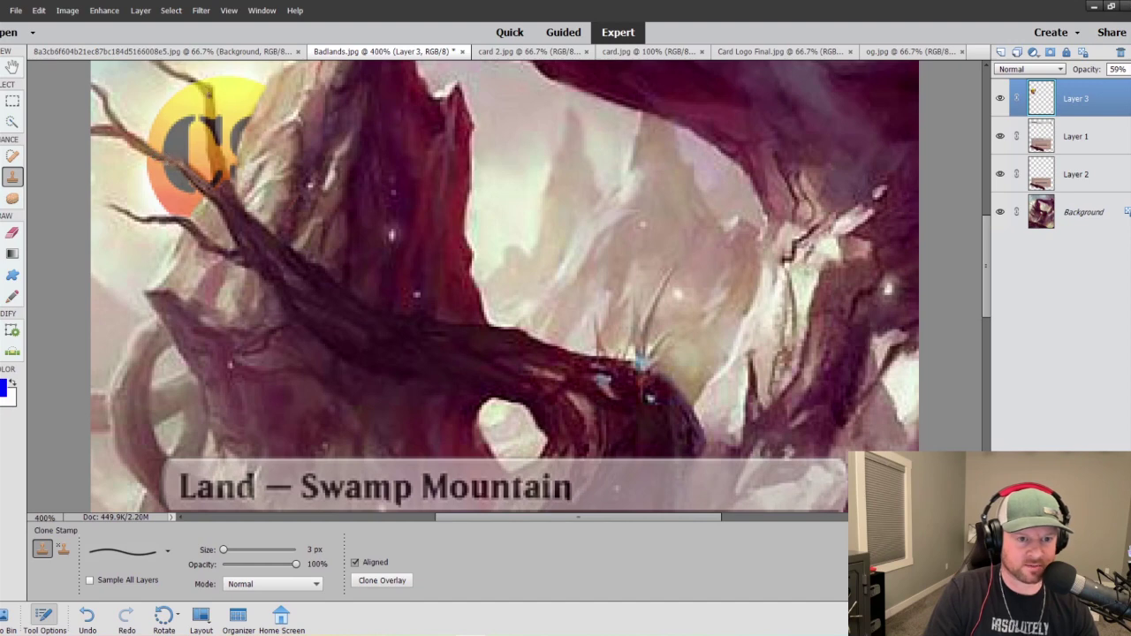
Try to clear the logo off the whole upright branch between the letters with long Clone Stamp strokes, undoing each one.
drag(209, 88, 225, 171)
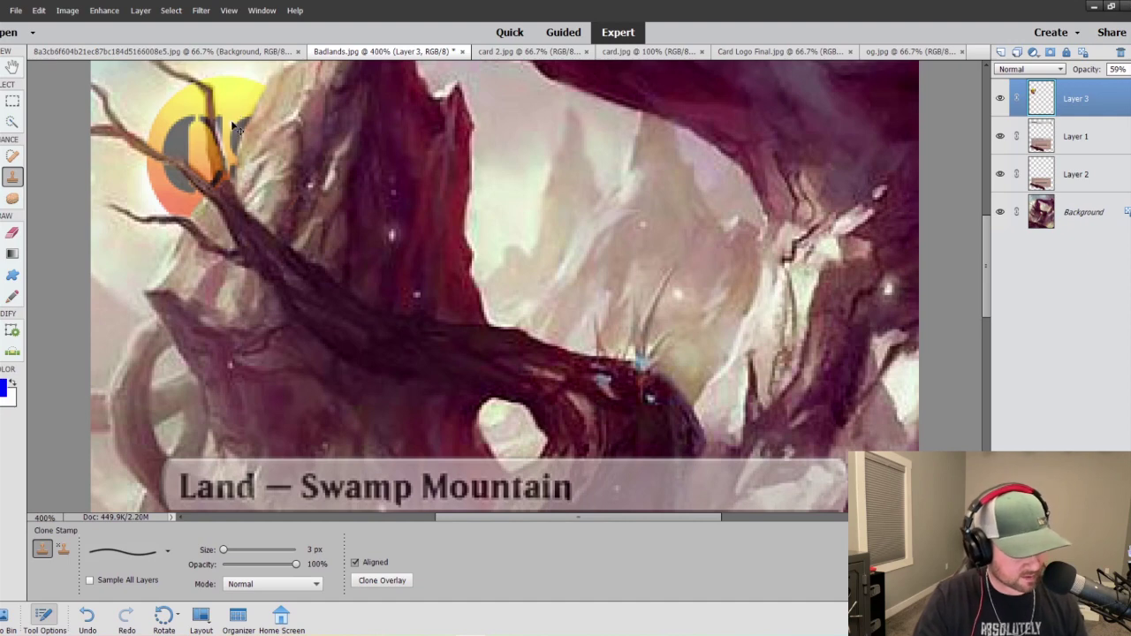
key(ctrl+z)
drag(204, 86, 227, 165)
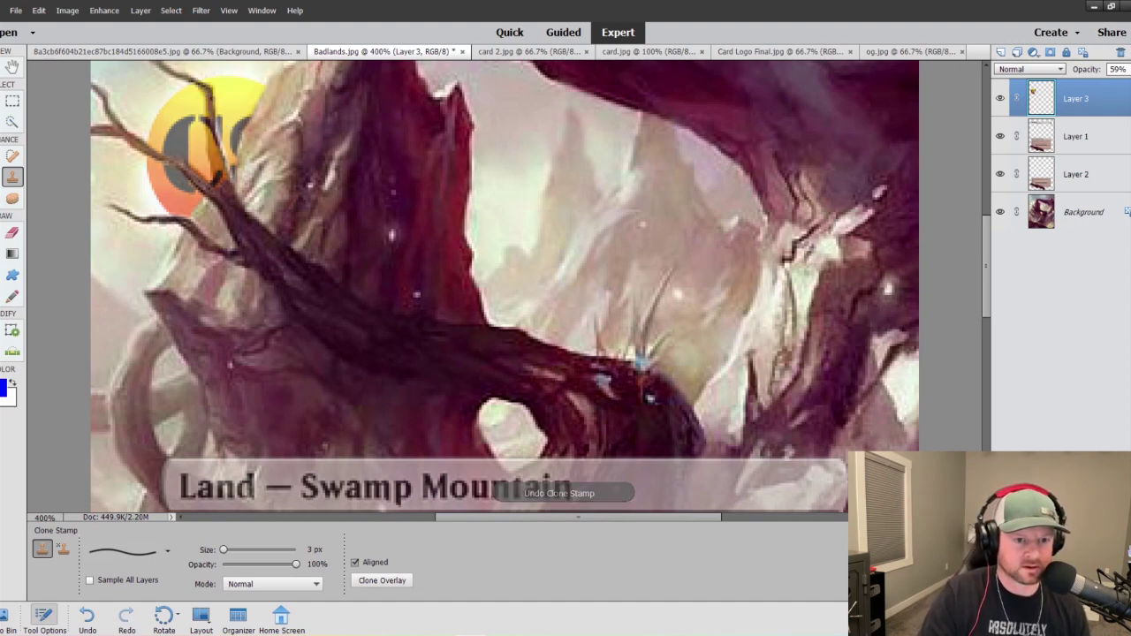
key(ctrl+z)
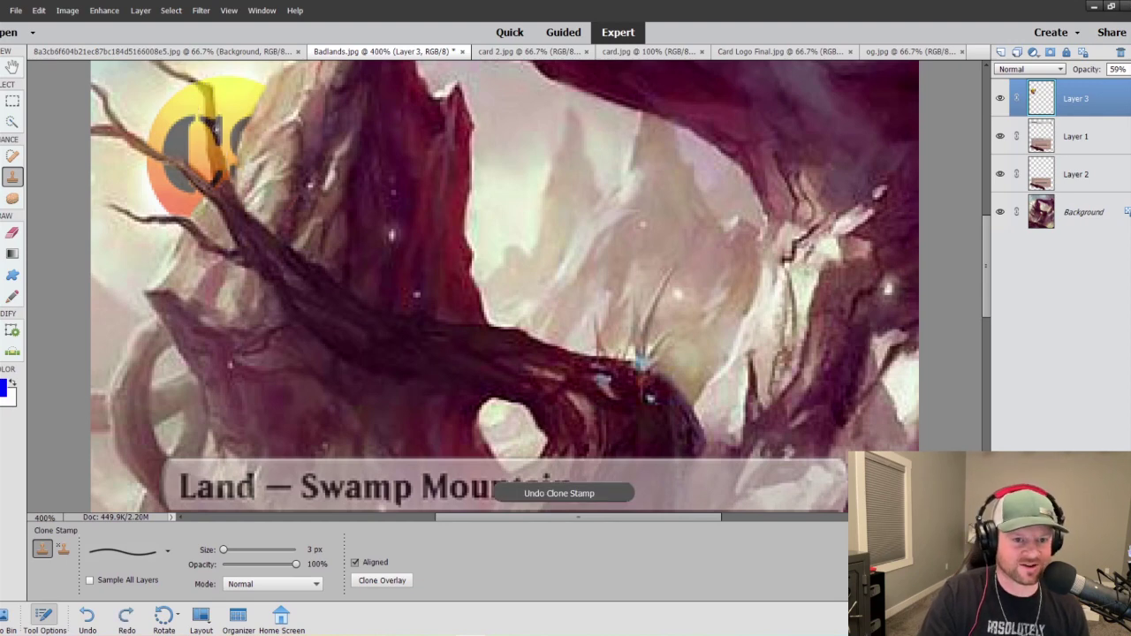
Clear the logo off the upright branch between the letters with the 3 px Clone Stamp, then lower Layer 3's opacity to 27%.
mouse_move(212, 119)
mouse_down()
mouse_move(225, 188)
mouse_move(216, 142)
mouse_up()
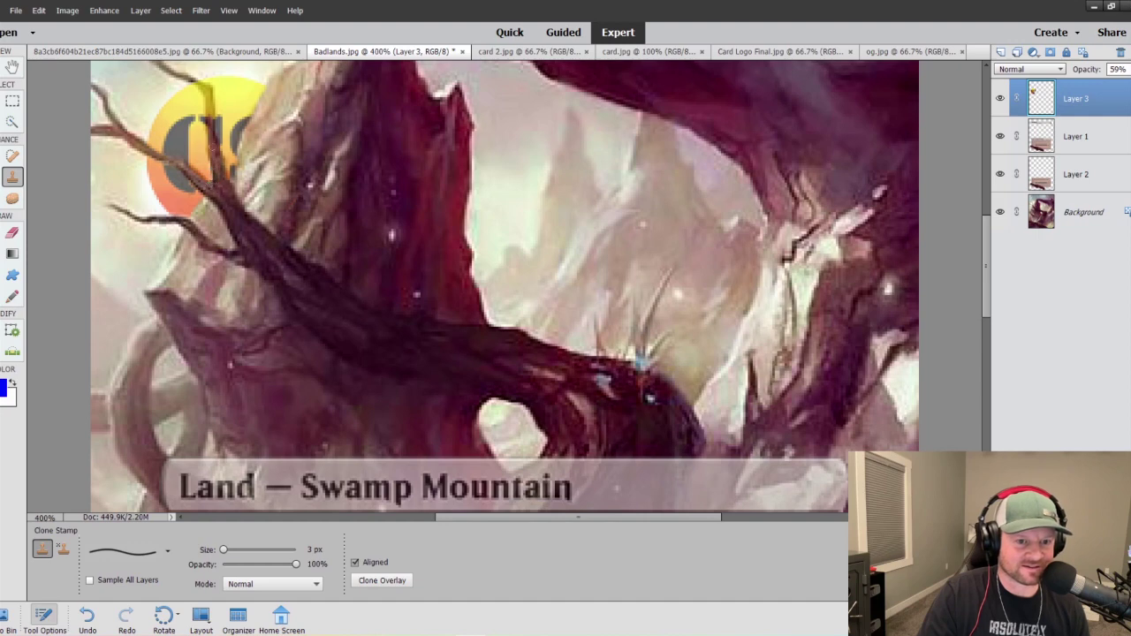
mouse_move(208, 93)
mouse_down()
mouse_move(210, 120)
mouse_move(205, 84)
mouse_move(217, 163)
mouse_up()
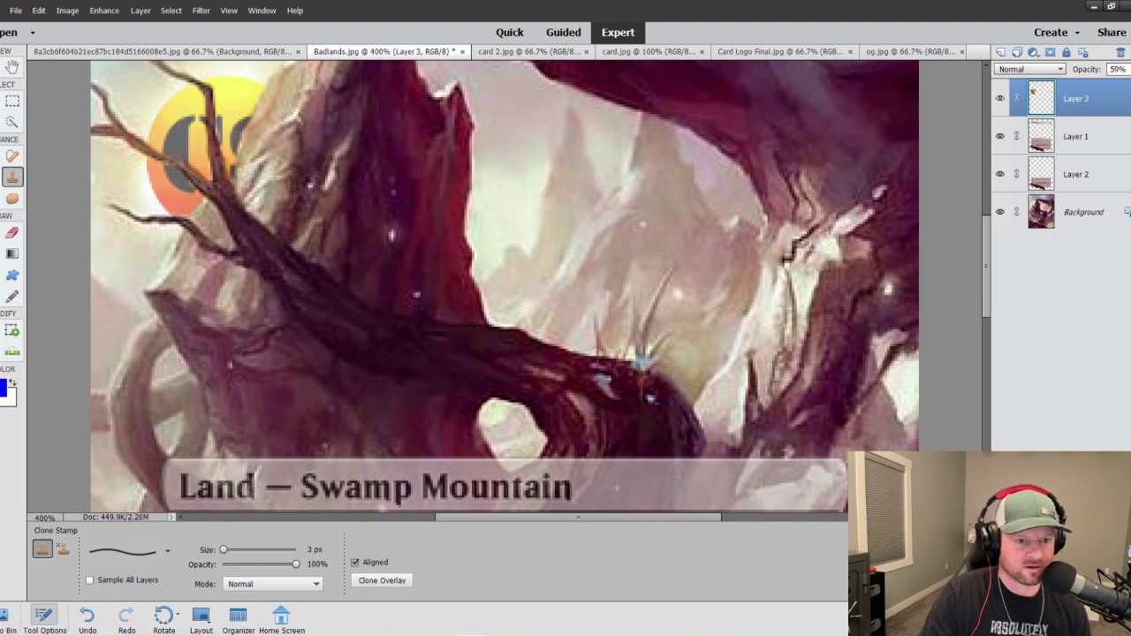
key(ctrl+minus)
key(ctrl+minus)
key(ctrl+minus)
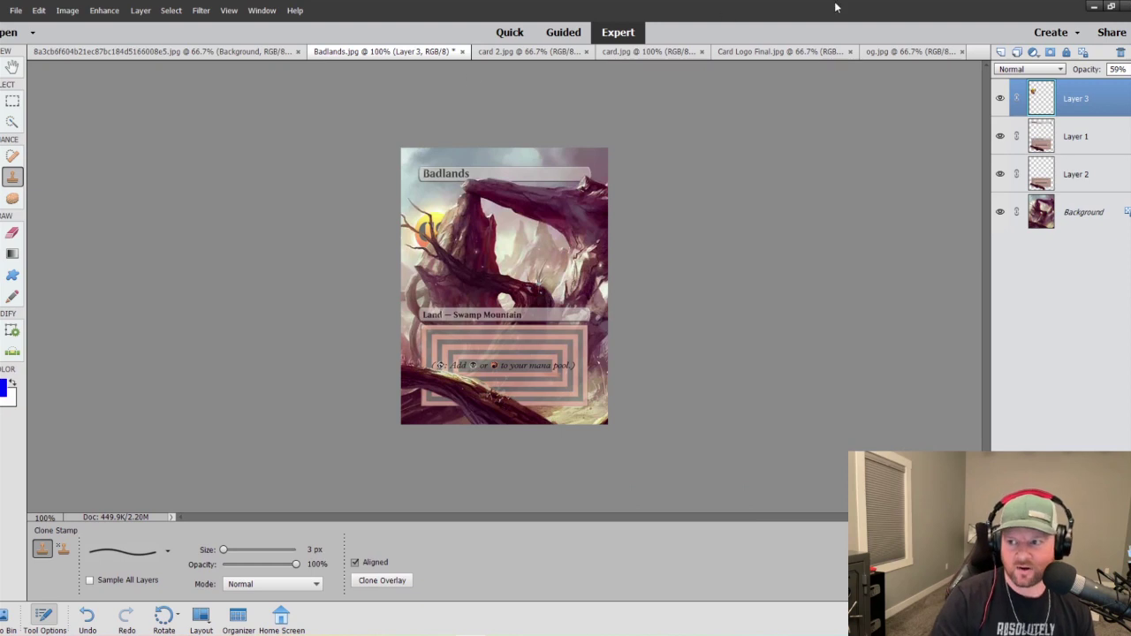
click(1119, 69)
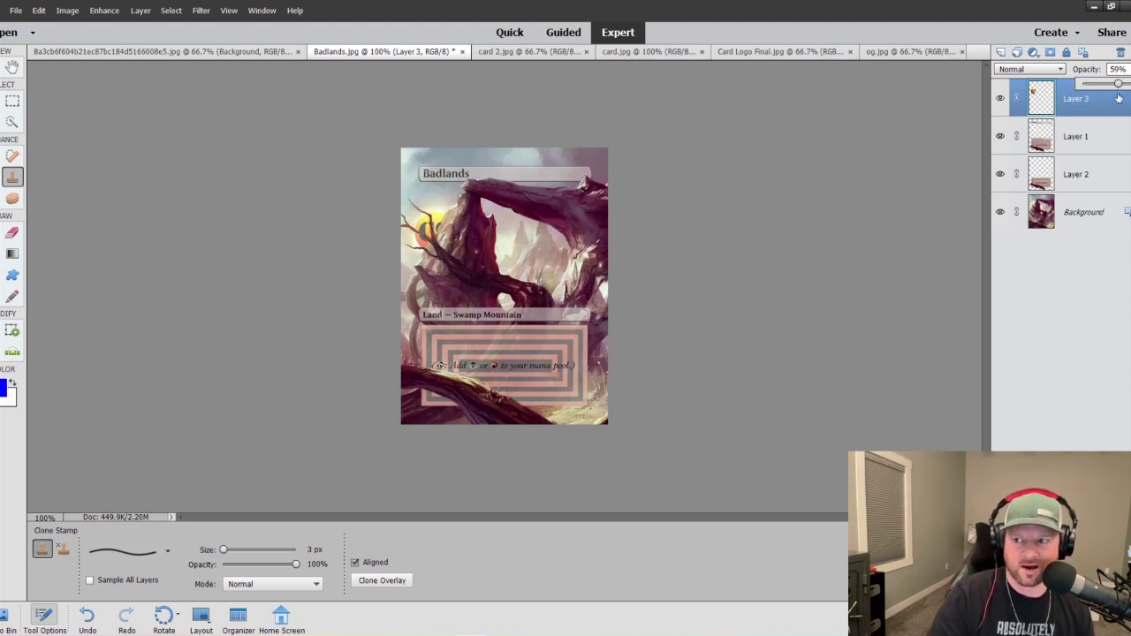
drag(1117, 84, 1099, 91)
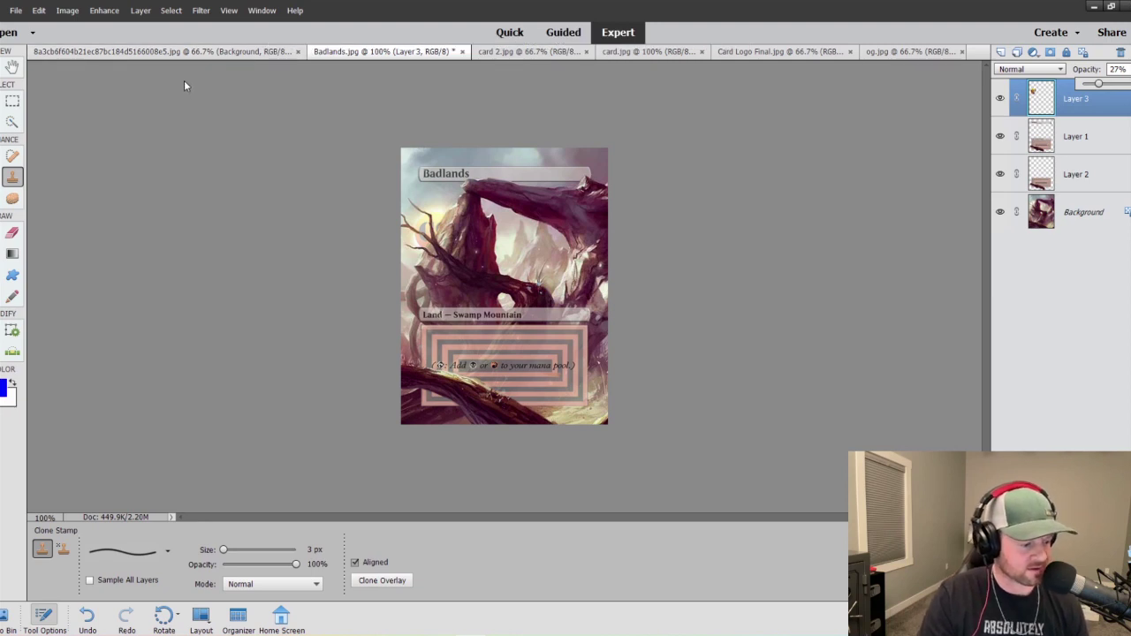
Switch to the desert Badlands image and crop it at full height around the card boxes, about 5.5 in wide.
click(233, 53)
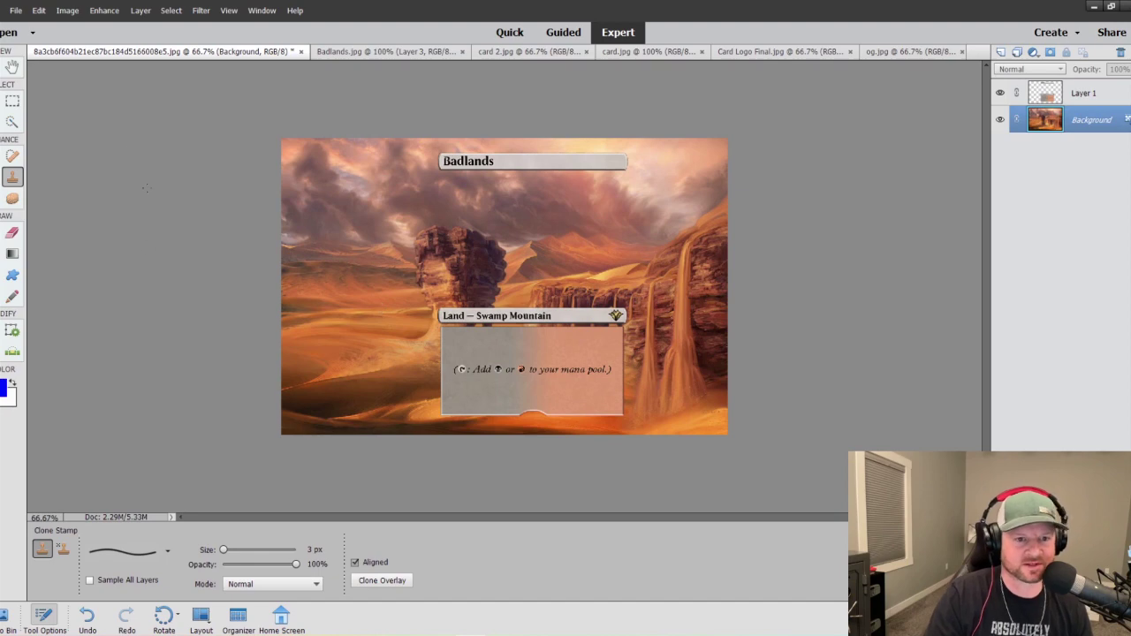
click(67, 11)
click(87, 51)
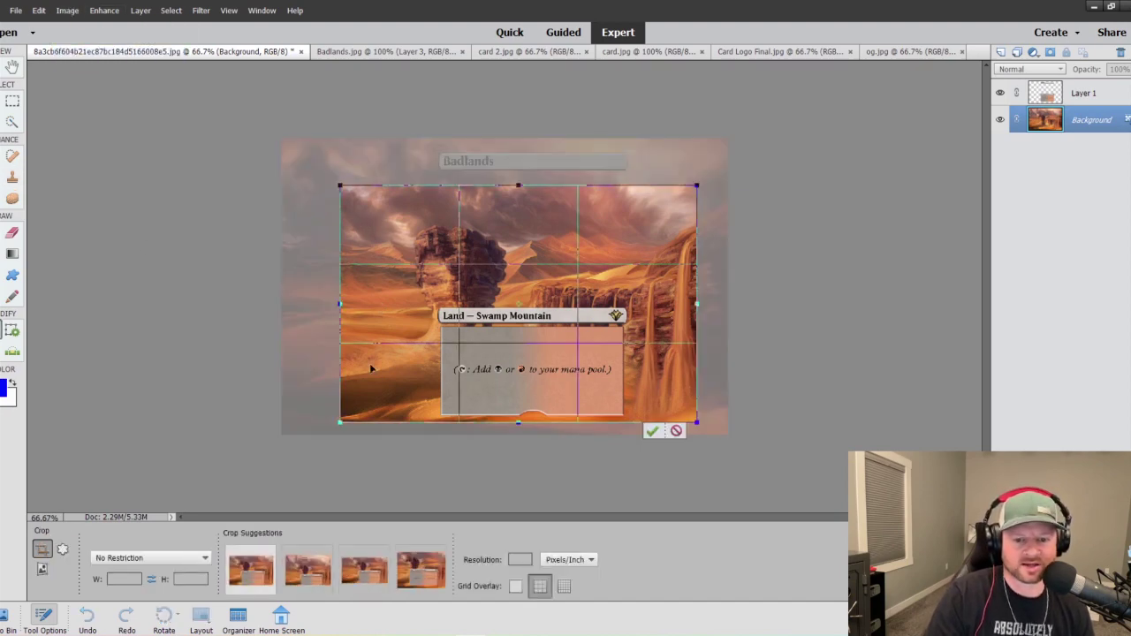
drag(339, 305, 395, 299)
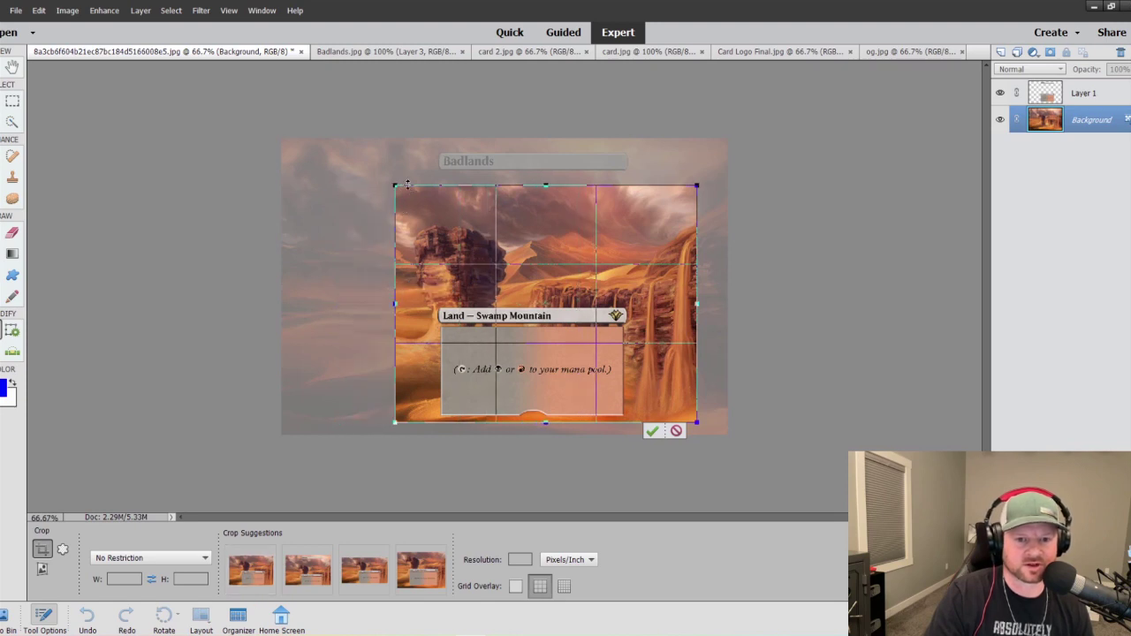
drag(407, 184, 407, 139)
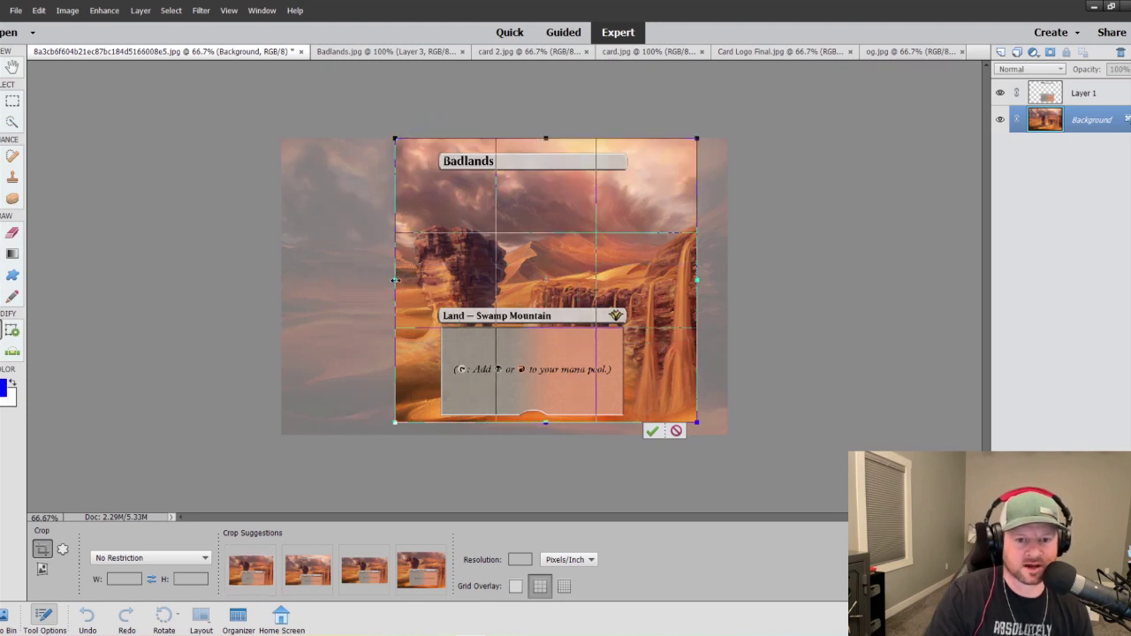
drag(395, 280, 416, 278)
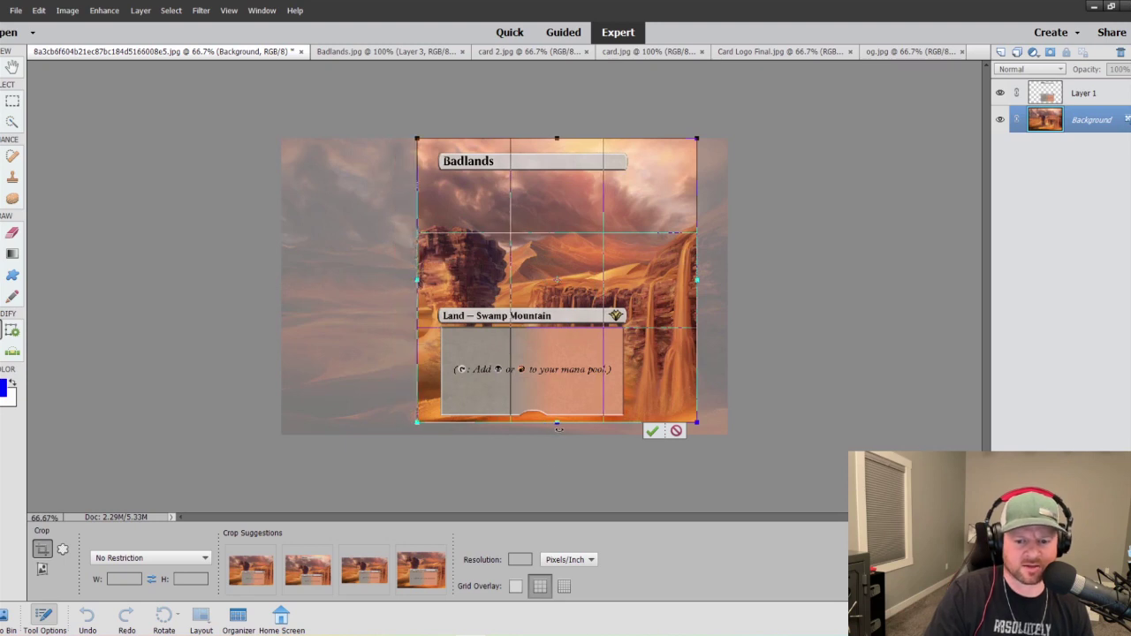
drag(557, 423, 556, 433)
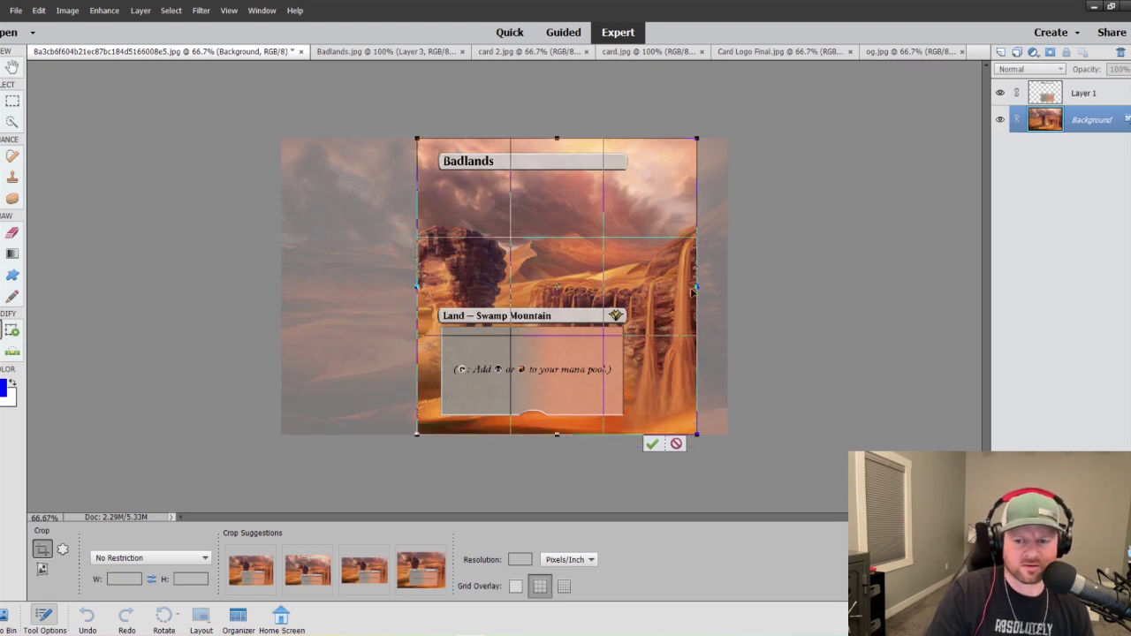
drag(698, 285, 666, 287)
drag(659, 292, 646, 299)
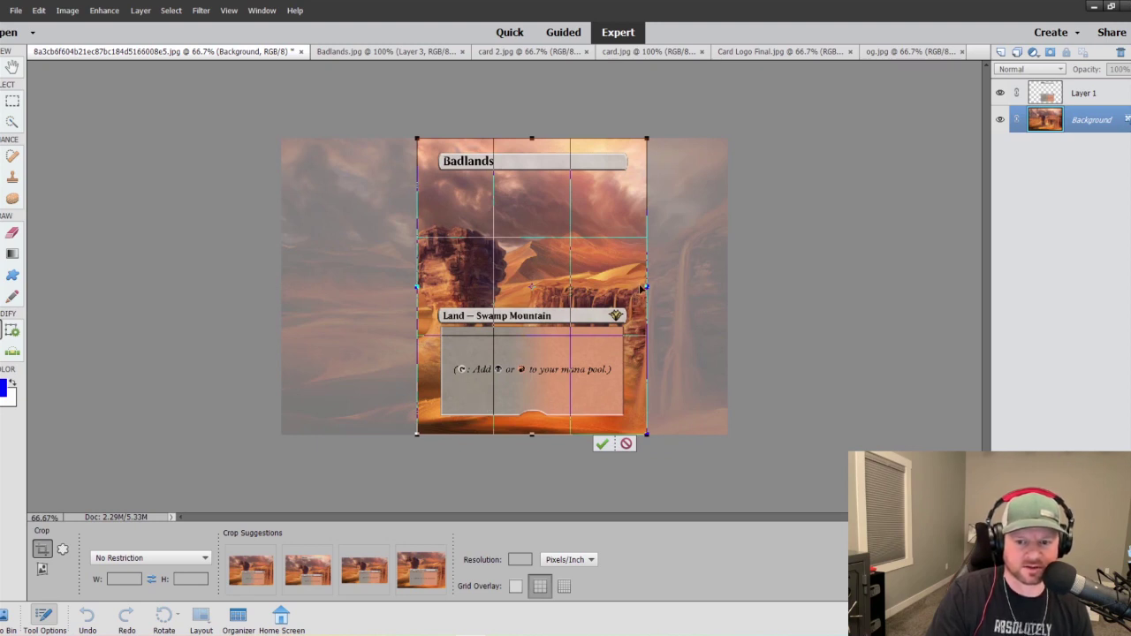
drag(647, 288, 643, 288)
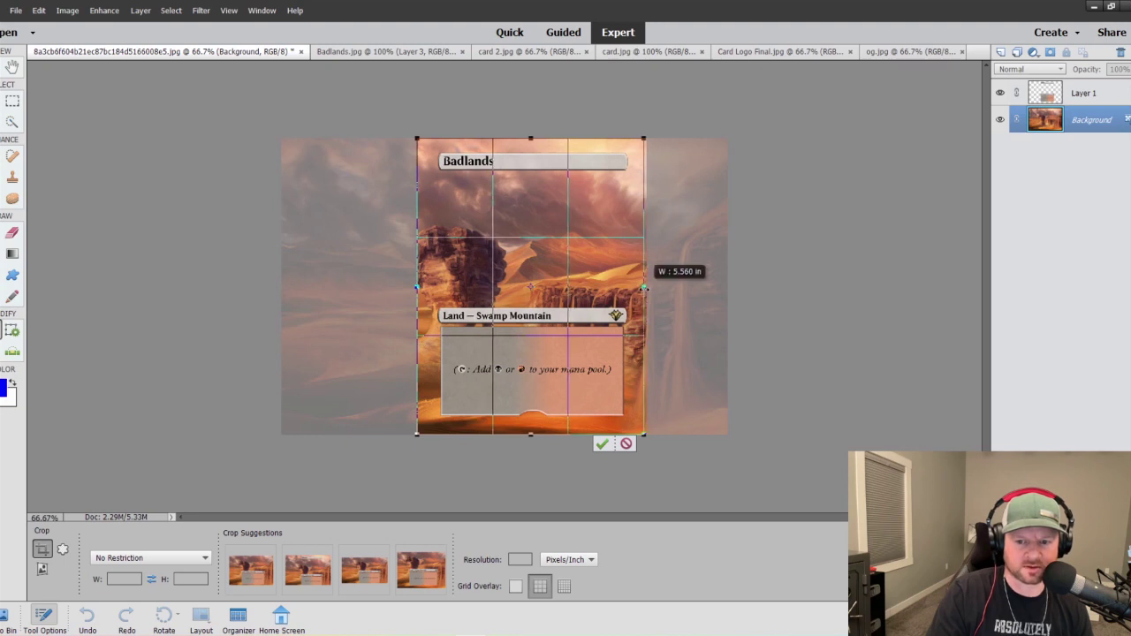
drag(417, 287, 420, 287)
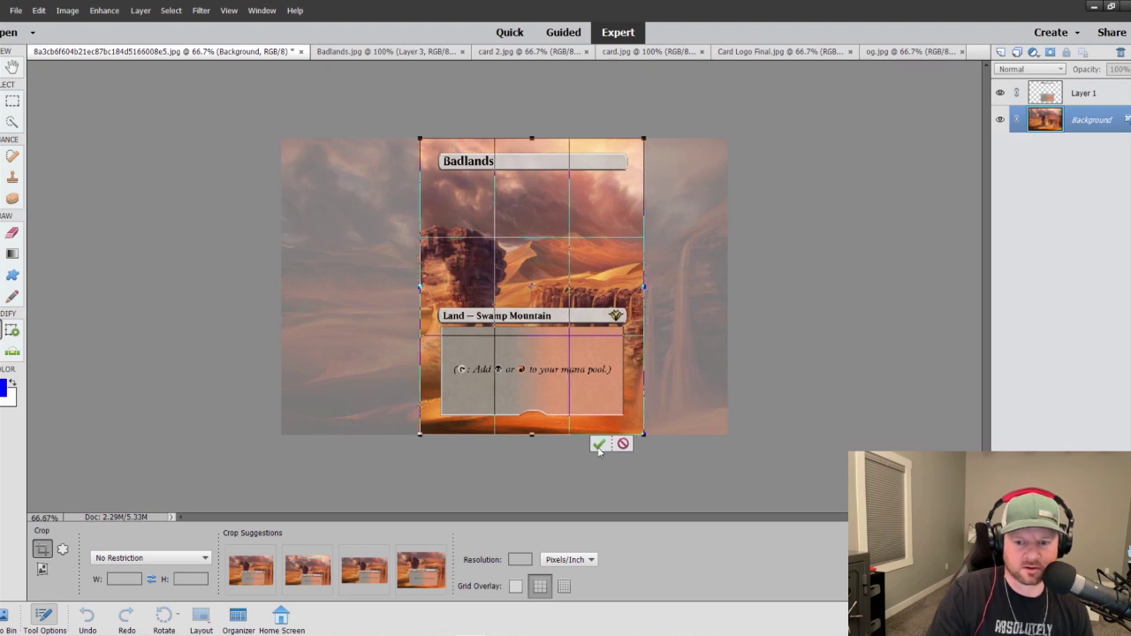
click(598, 445)
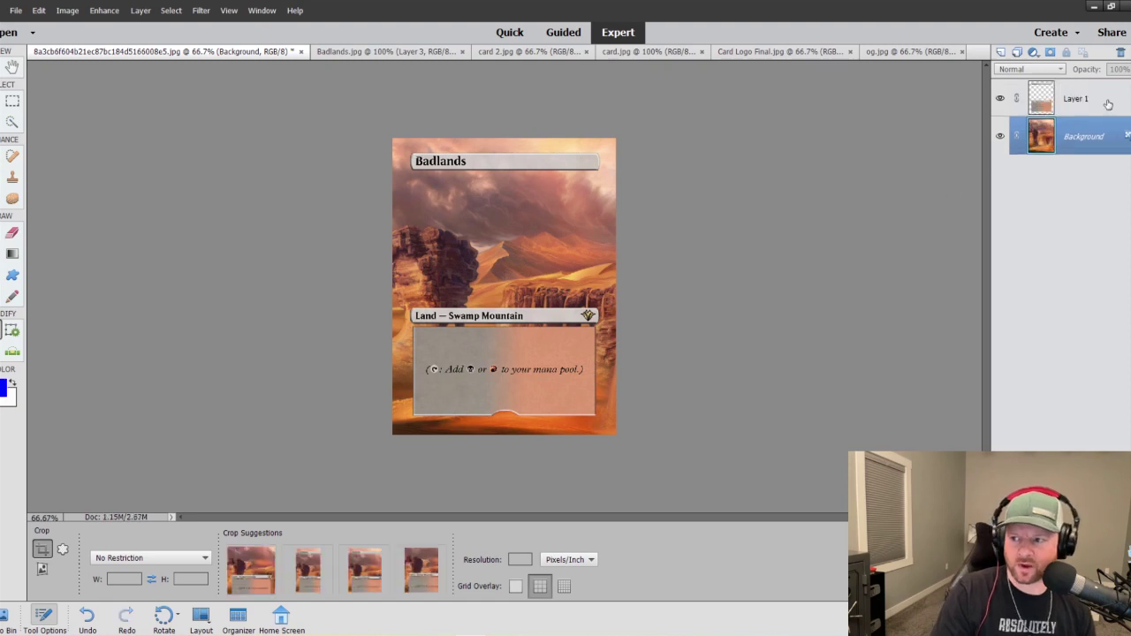
Lower the opacity of Layer 1, which holds the desert card's text boxes, to 55%.
click(1079, 97)
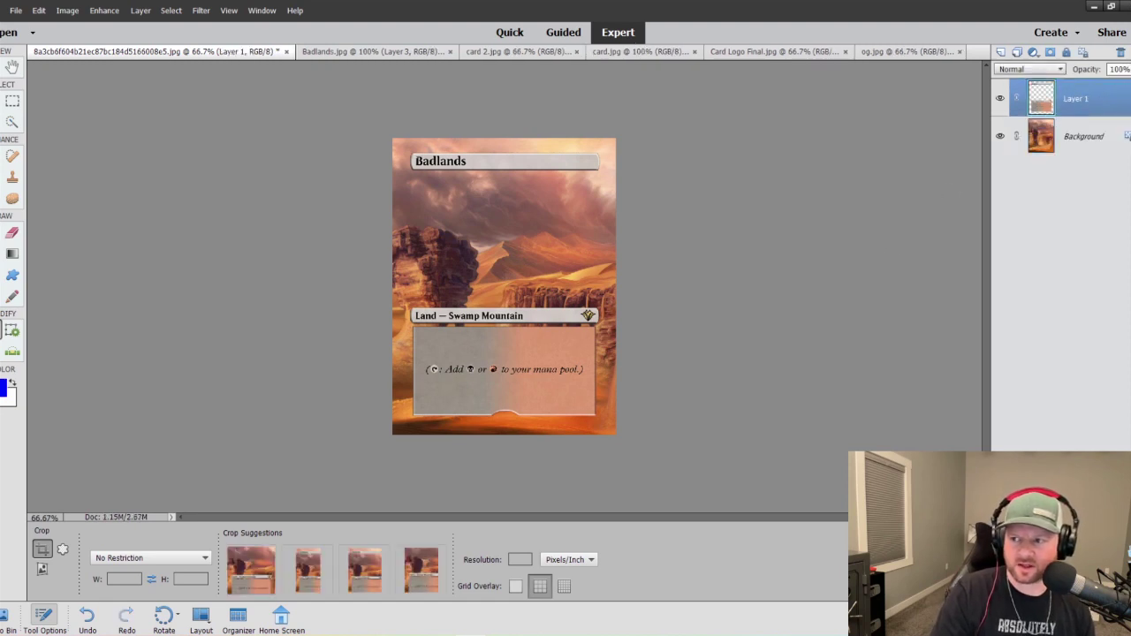
click(1118, 69)
drag(1123, 84, 1113, 85)
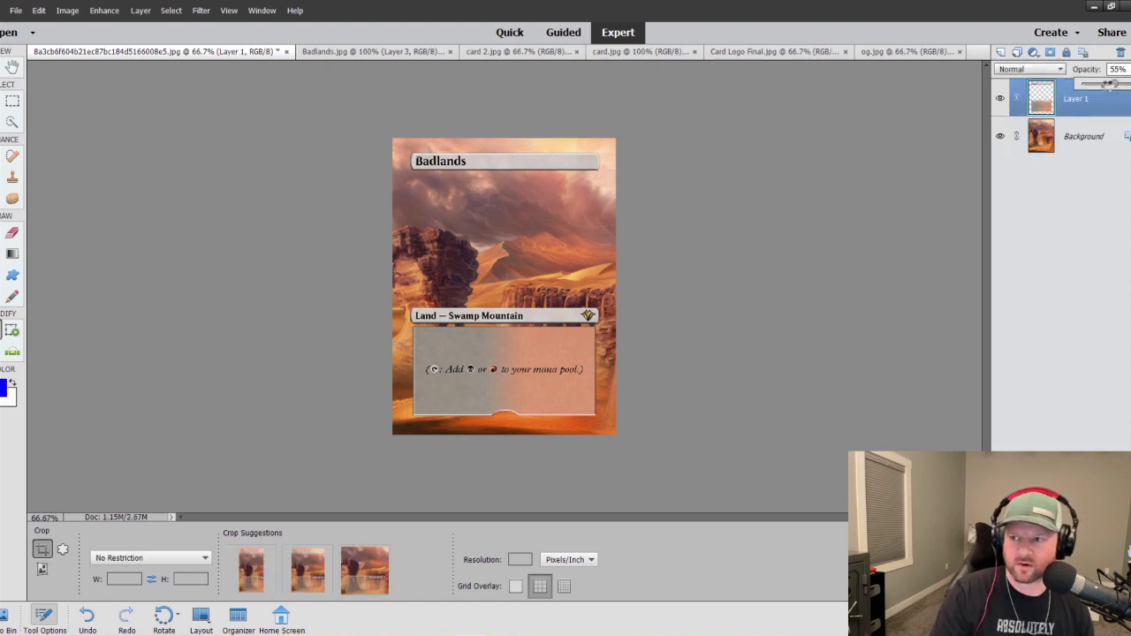
Remove the small figure standing on the dune from the Background layer using a 9 px Clone Stamp sampling the nearby sand.
key(ctrl+plus)
key(ctrl+plus)
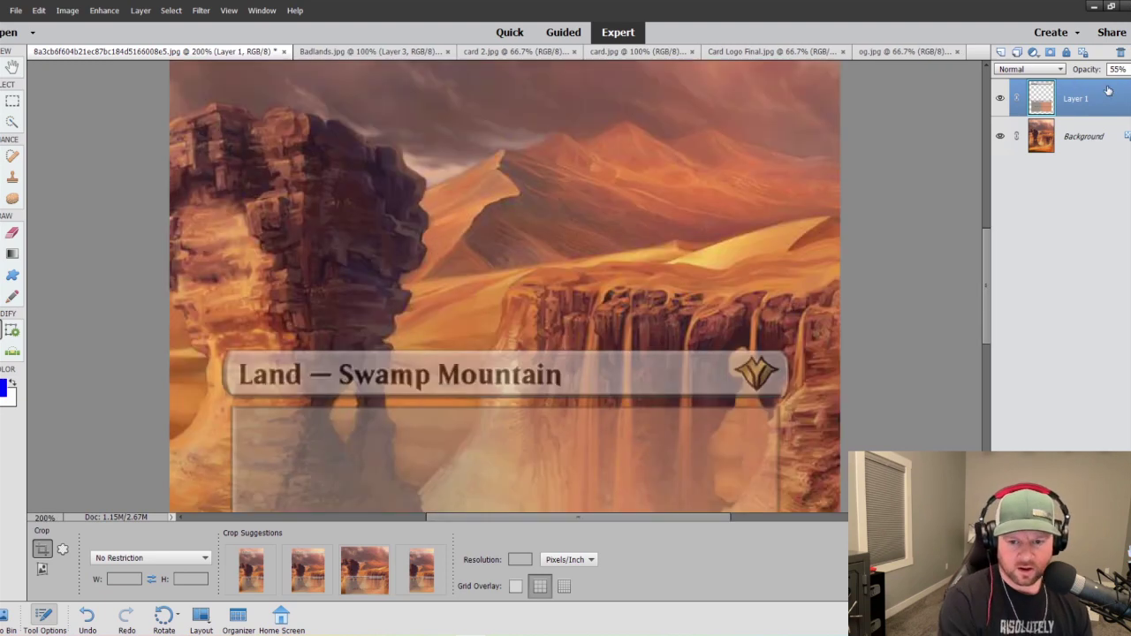
scroll(656, 251, down, 1)
scroll(656, 252, down, 3)
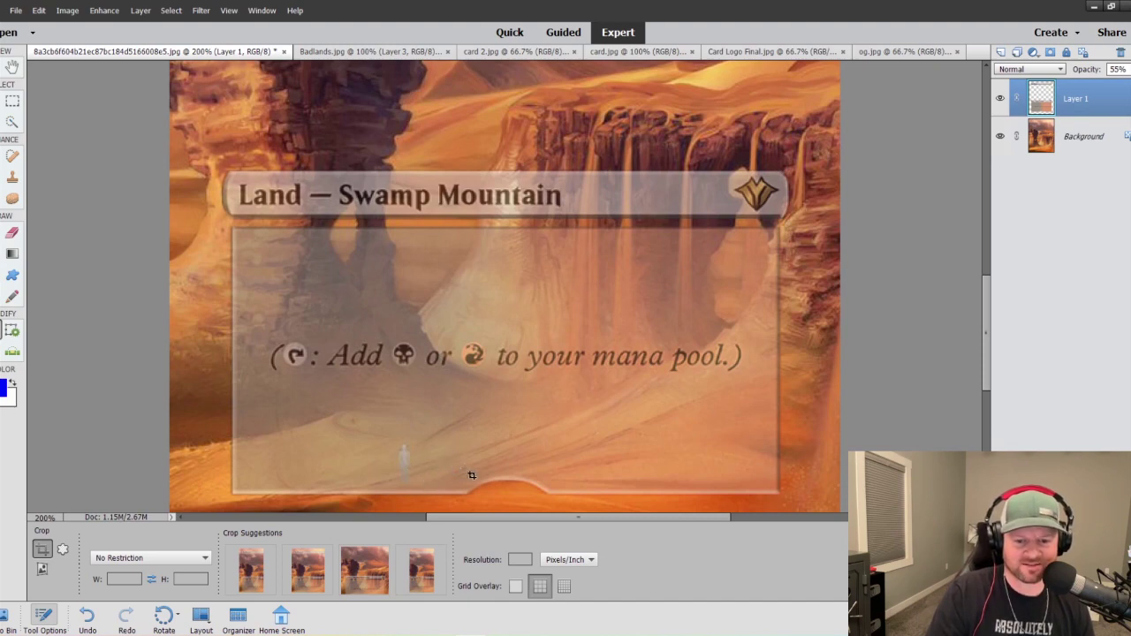
scroll(393, 494, down, 1)
scroll(402, 468, down, 1)
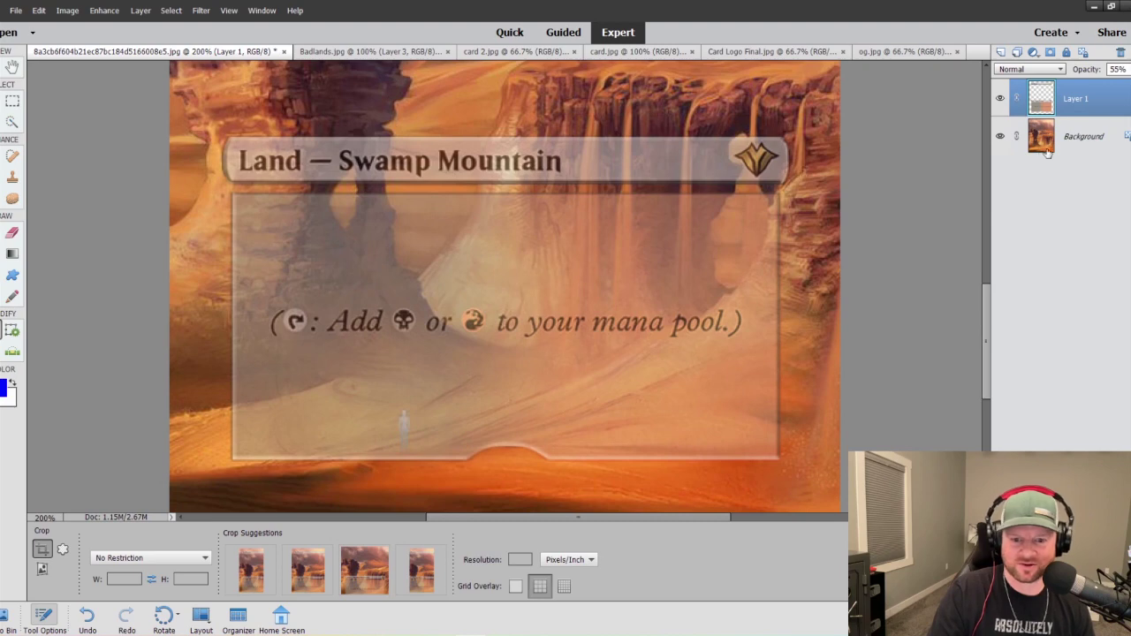
key(alt+bracketleft)
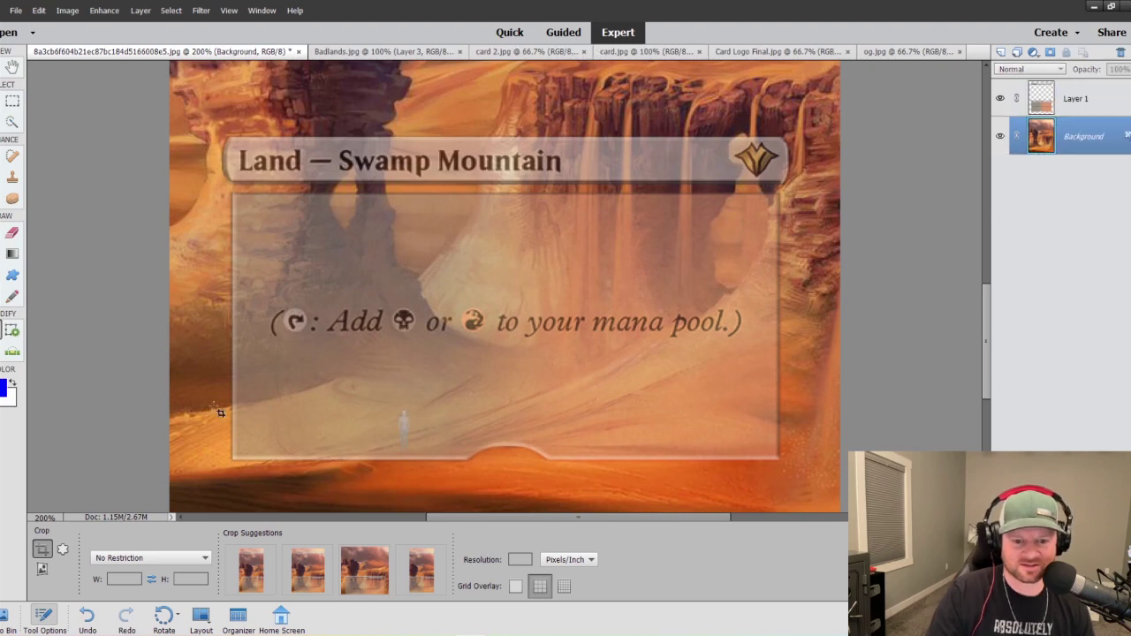
click(13, 178)
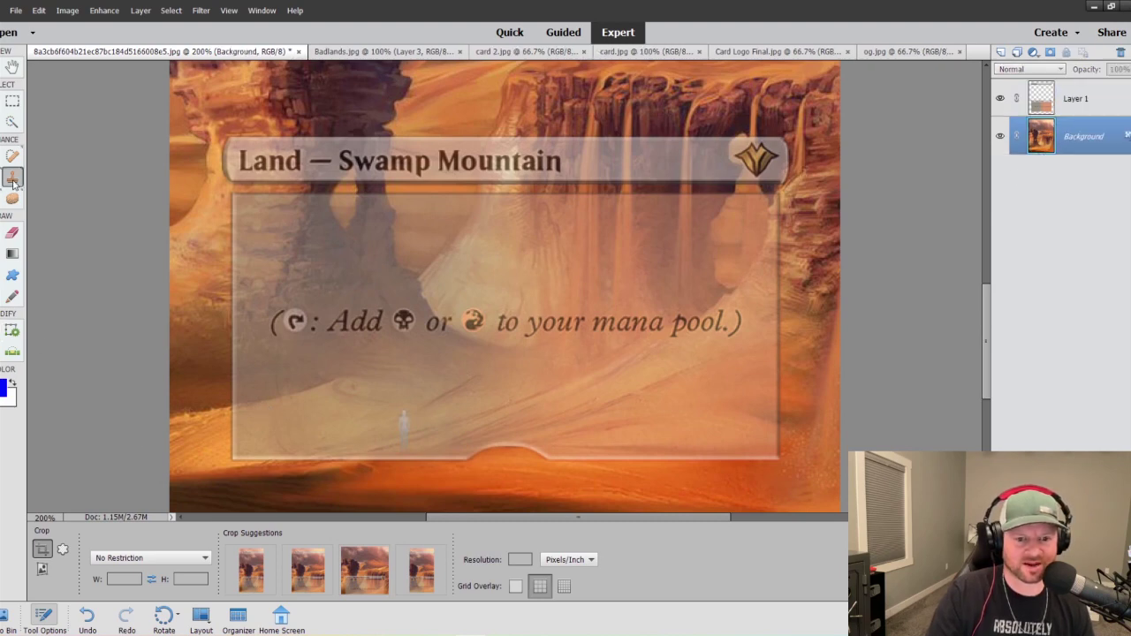
key(bracketright)
key(bracketright)
key(bracketright)
key(bracketright)
key(bracketright)
key(bracketright)
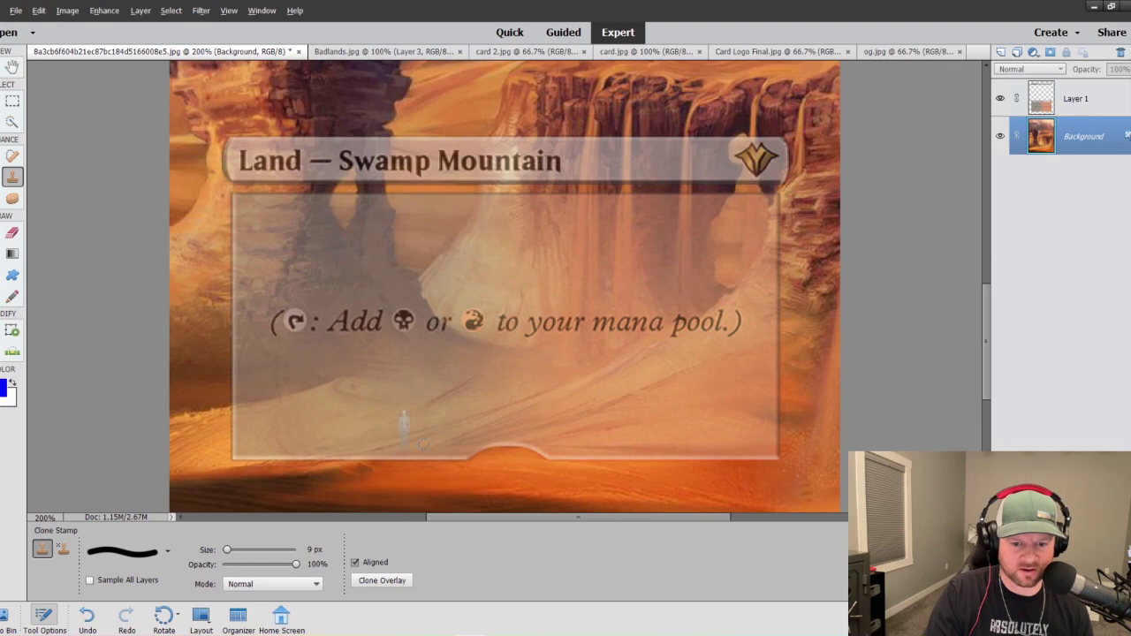
key(alt)
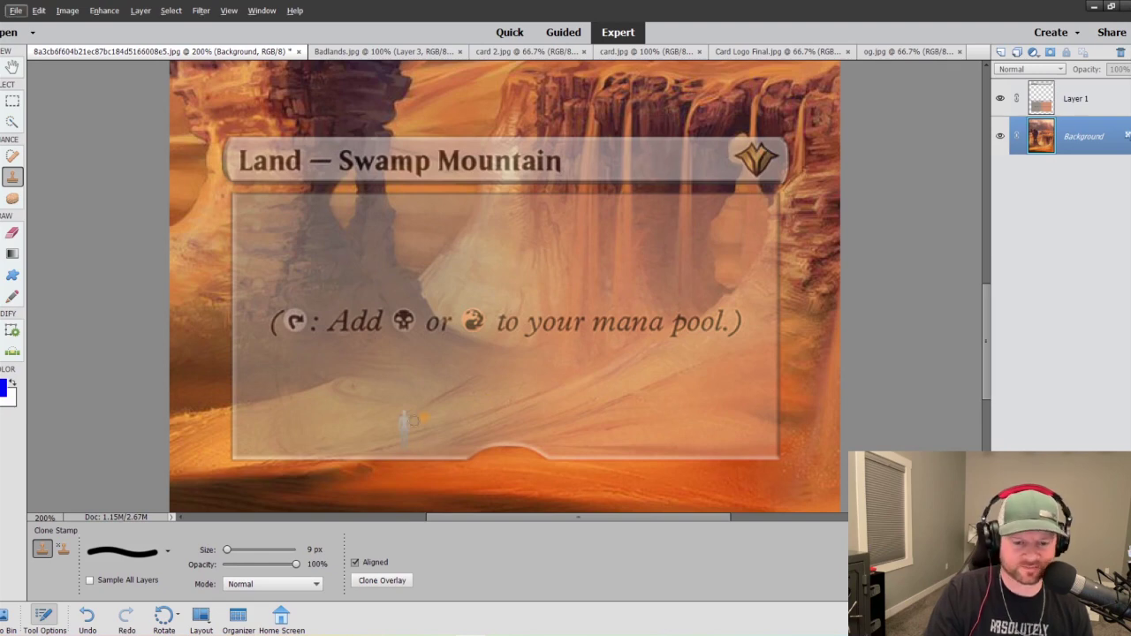
key(alt)
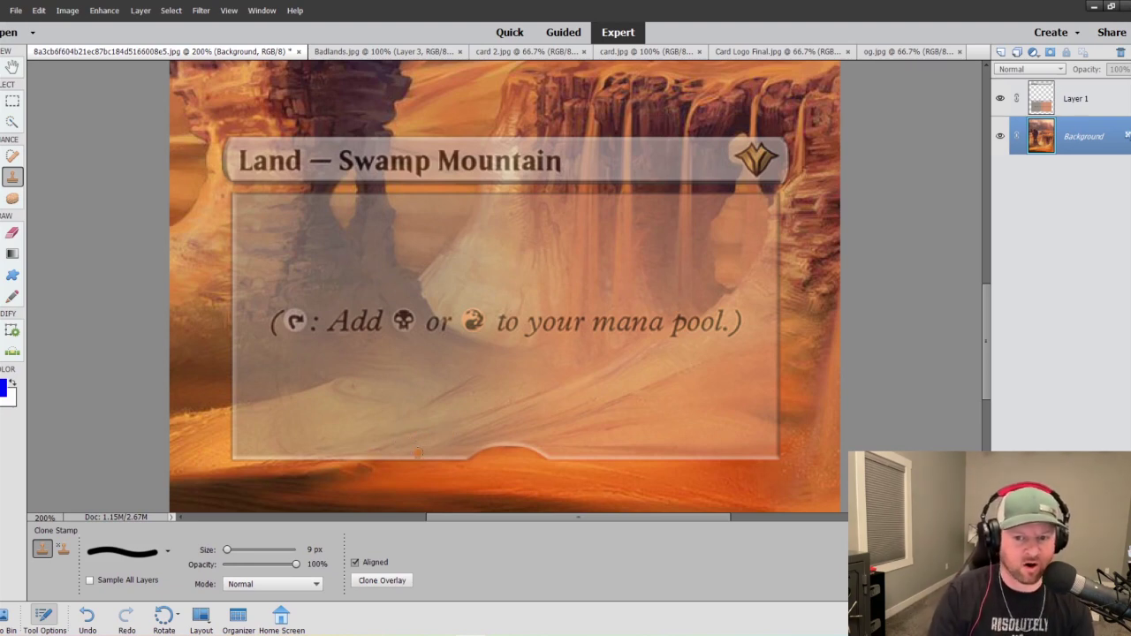
Bring the large rock pillar in front of the type bar's starting end on Layer 1 using a 35 px Clone Stamp.
scroll(377, 378, up, 3)
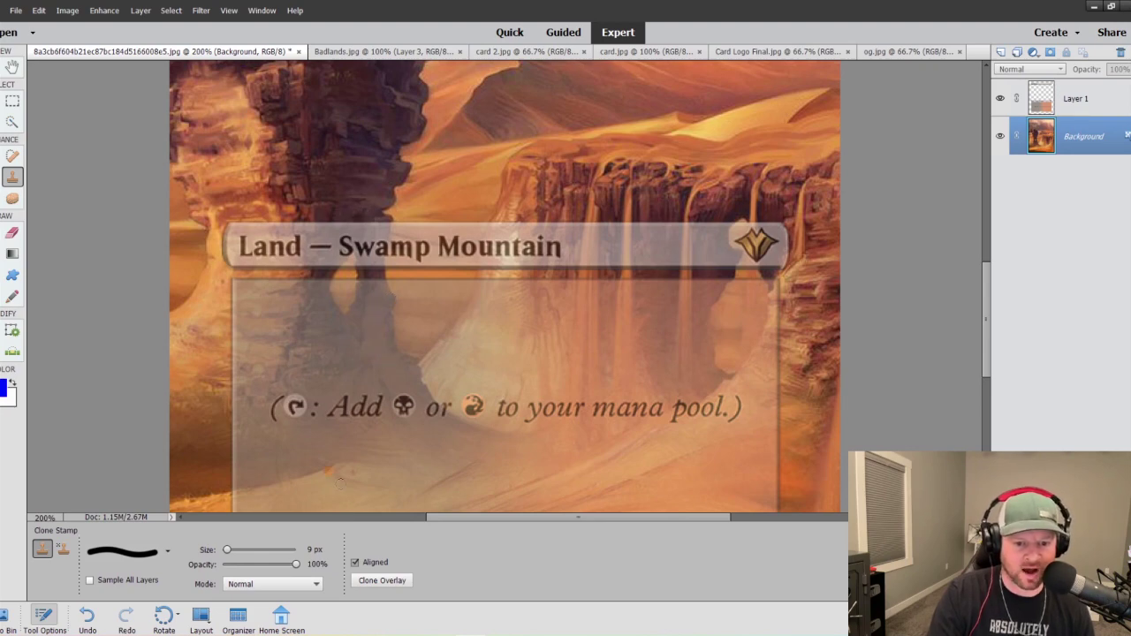
scroll(288, 373, down, 3)
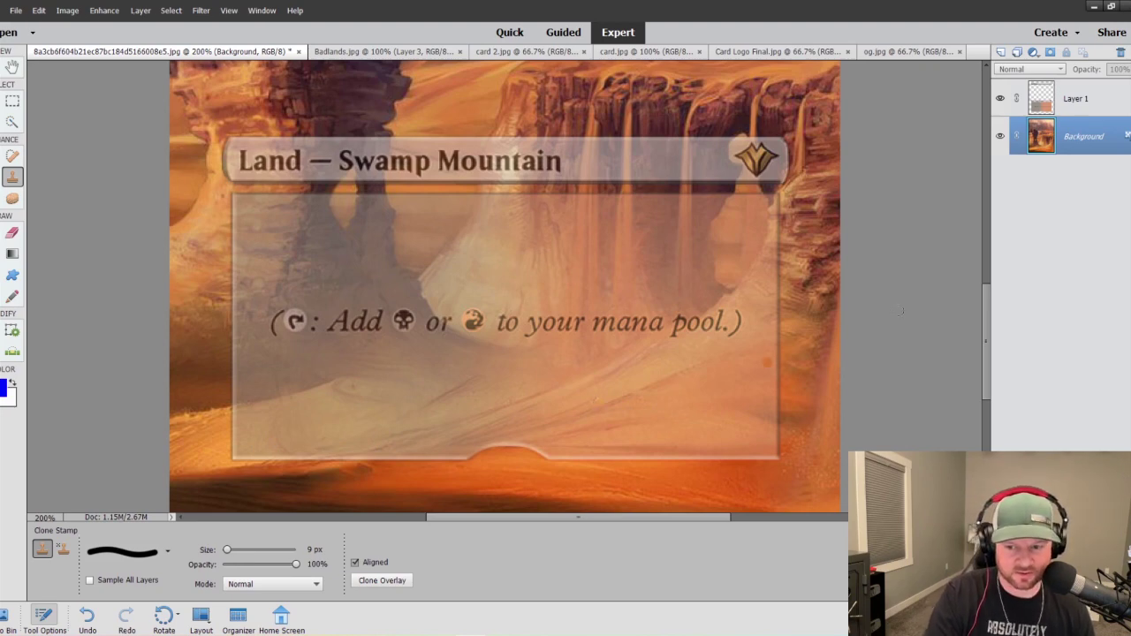
click(1076, 102)
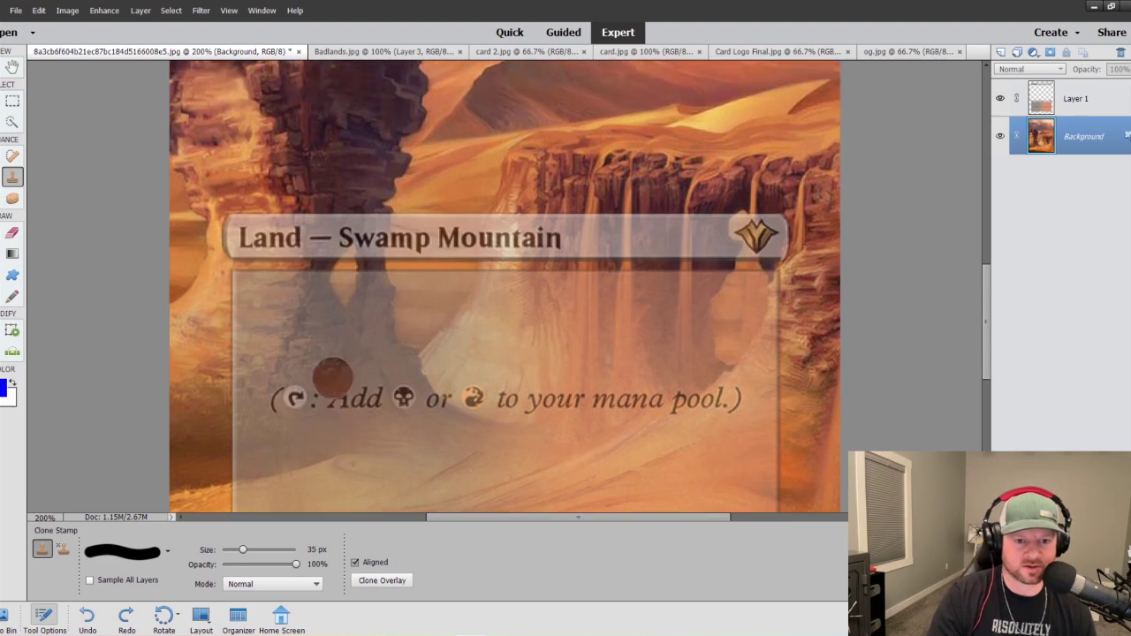
scroll(332, 377, up, 2)
scroll(265, 340, down, 3)
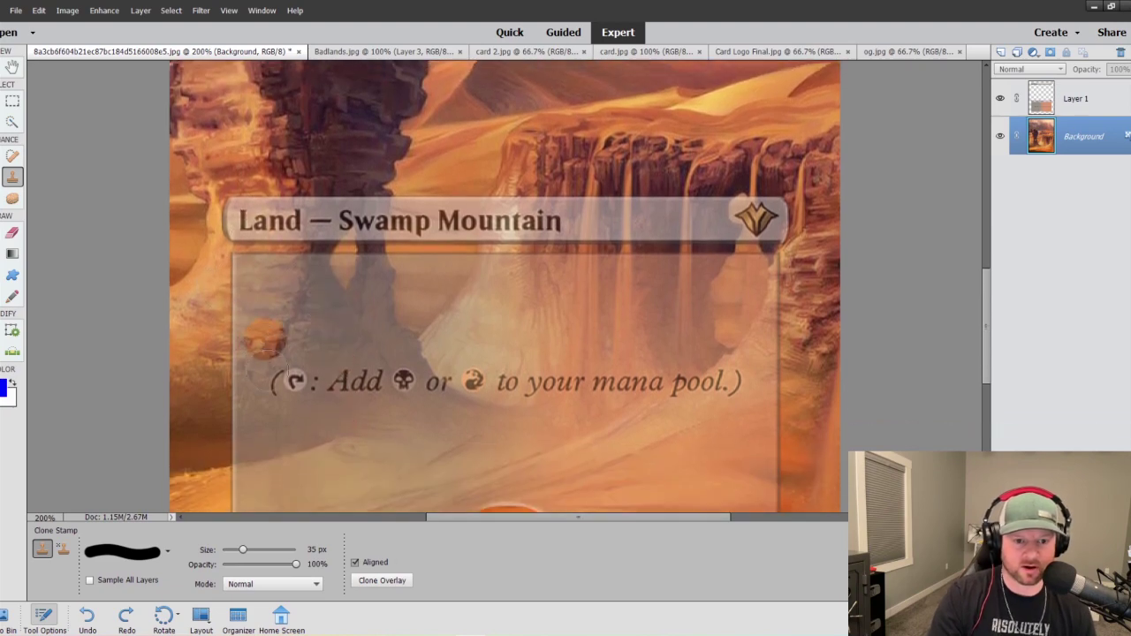
scroll(265, 340, down, 1)
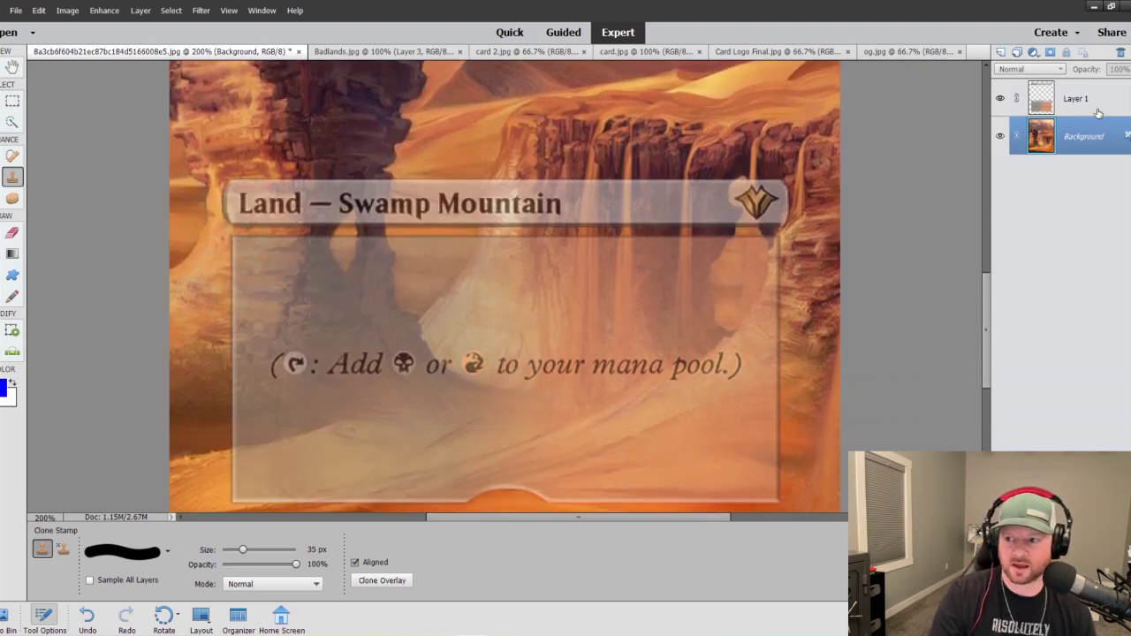
click(1051, 107)
mouse_move(265, 200)
mouse_down()
mouse_move(242, 183)
mouse_move(256, 208)
mouse_move(295, 165)
mouse_move(299, 215)
mouse_move(331, 179)
mouse_move(321, 206)
mouse_move(348, 178)
mouse_move(328, 200)
mouse_up()
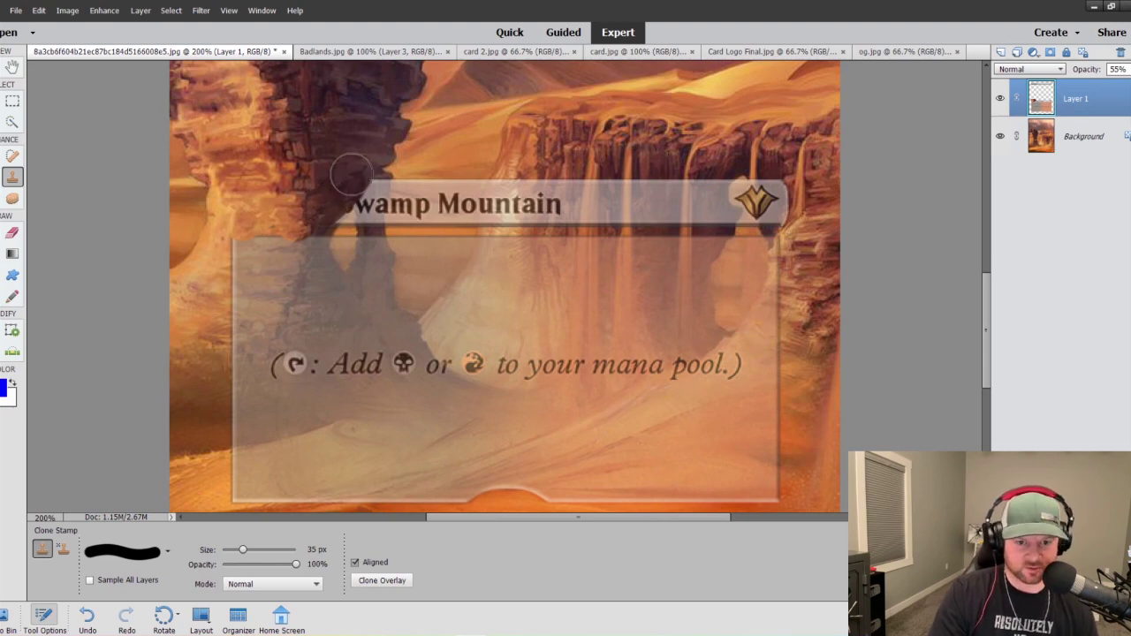
Reduce the Clone Stamp to 10 px and clear the type bar along the rock pillar's edge up to the letters "mp".
key(bracketleft)
key(bracketleft)
key(bracketleft)
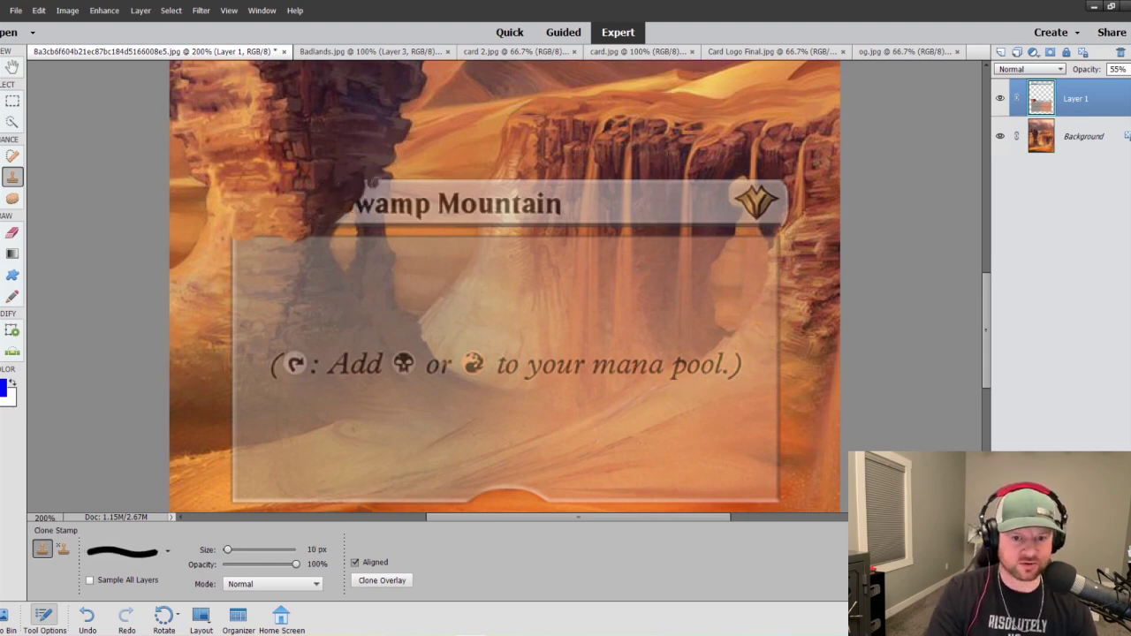
drag(375, 183, 378, 228)
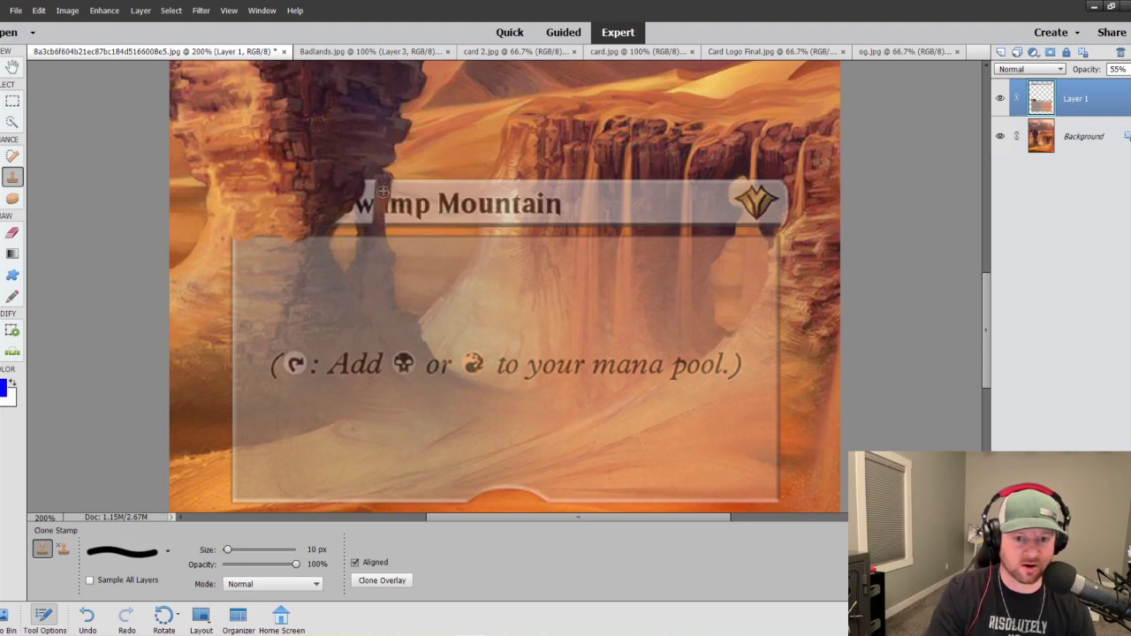
mouse_move(378, 200)
mouse_down()
mouse_move(370, 181)
mouse_move(371, 221)
mouse_move(364, 195)
mouse_up()
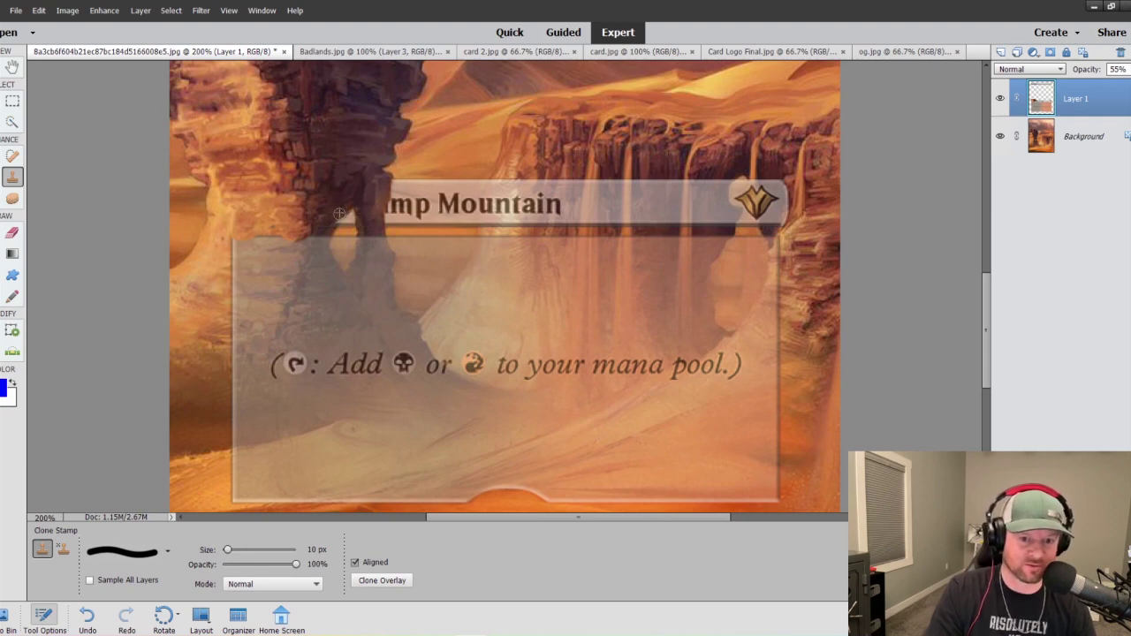
scroll(339, 213, up, 5)
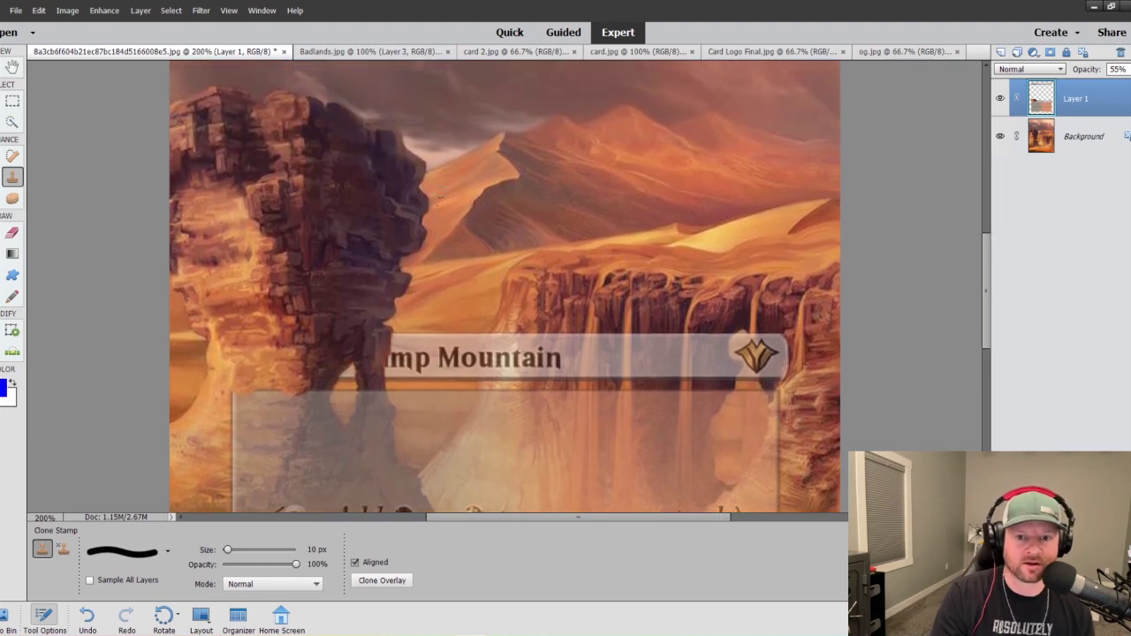
Examine the whole desert card and how the rock pillar overlaps the type bar.
scroll(439, 194, up, 8)
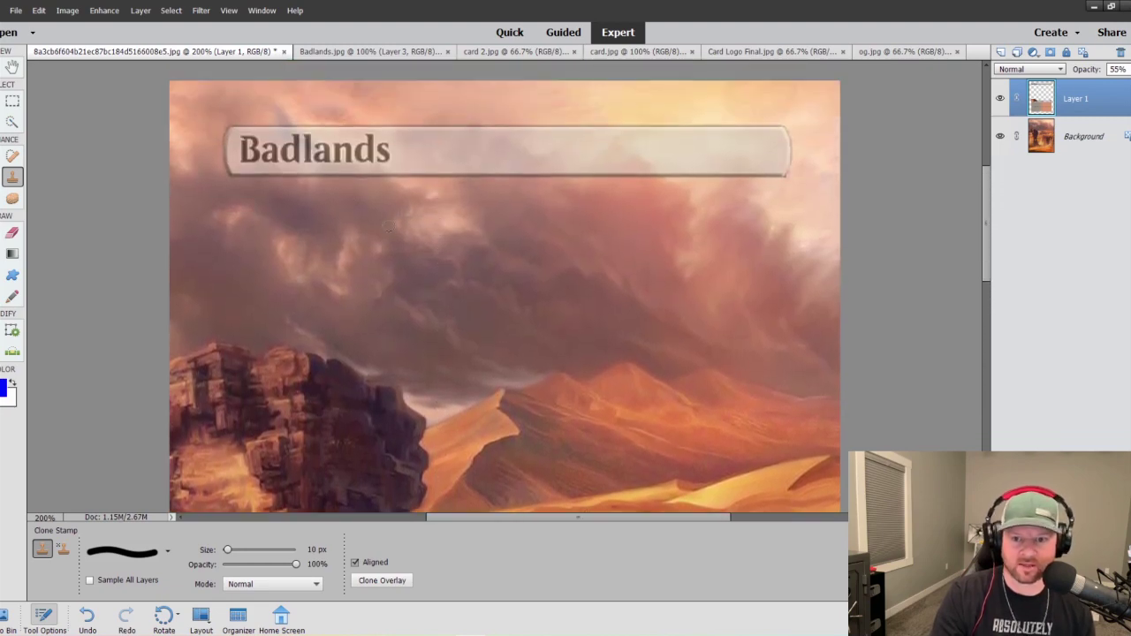
scroll(389, 227, down, 8)
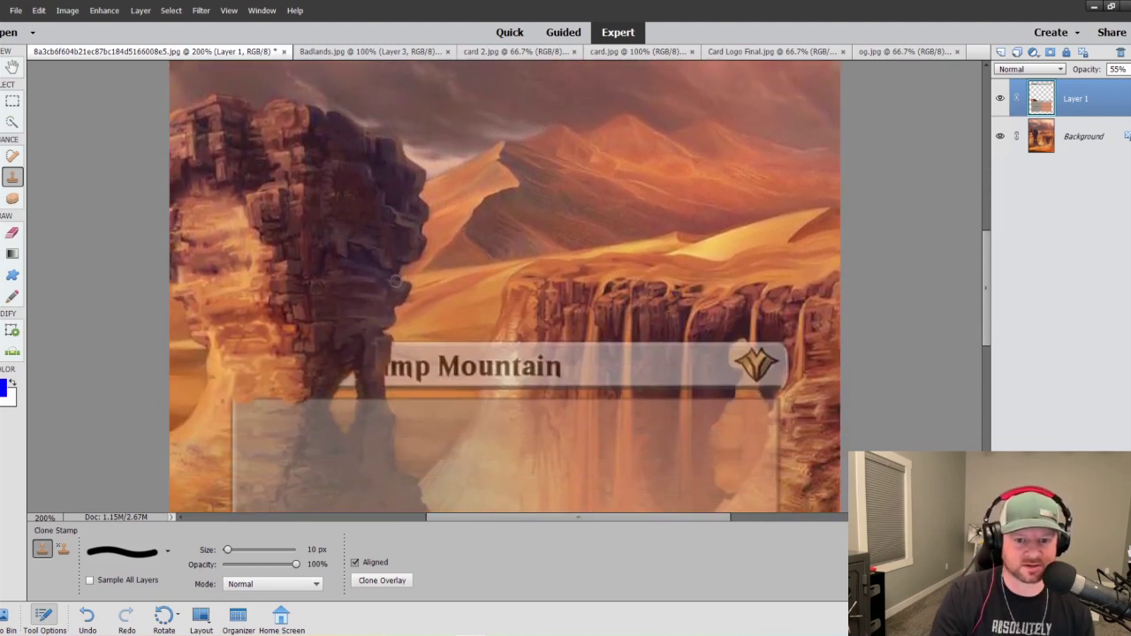
scroll(395, 281, down, 6)
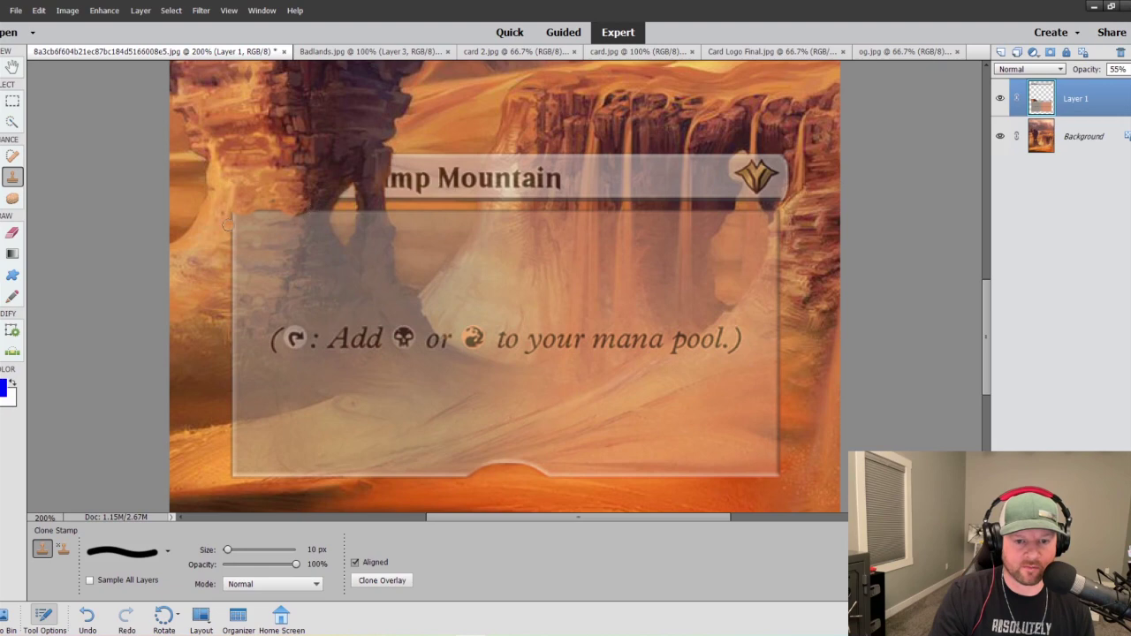
key(ctrl+minus)
key(ctrl+minus)
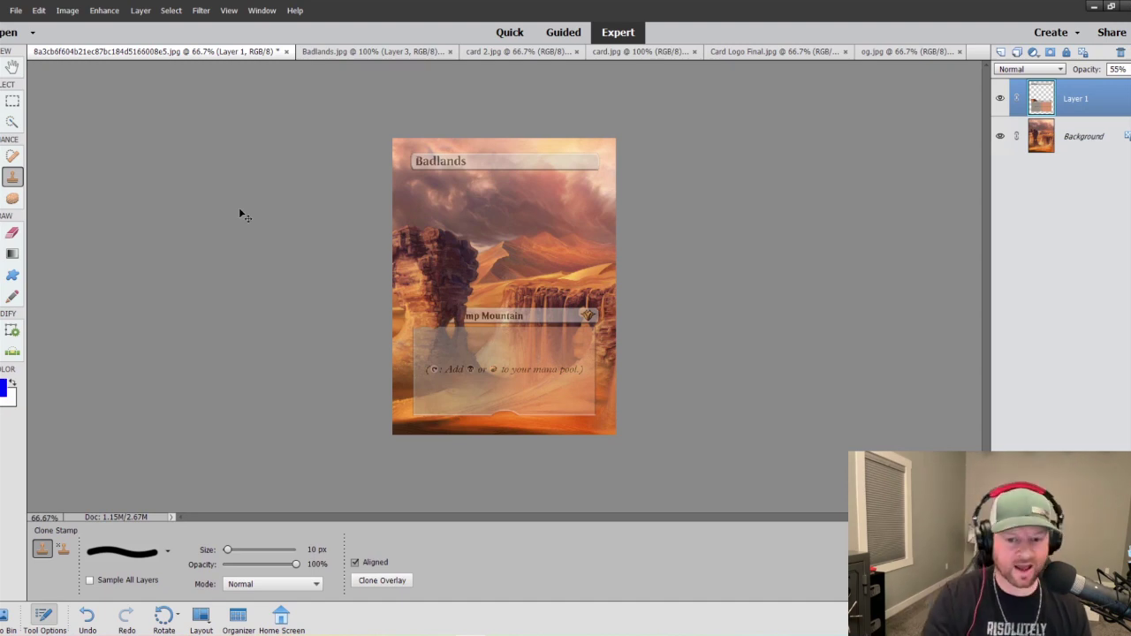
key(ctrl+plus)
key(ctrl+plus)
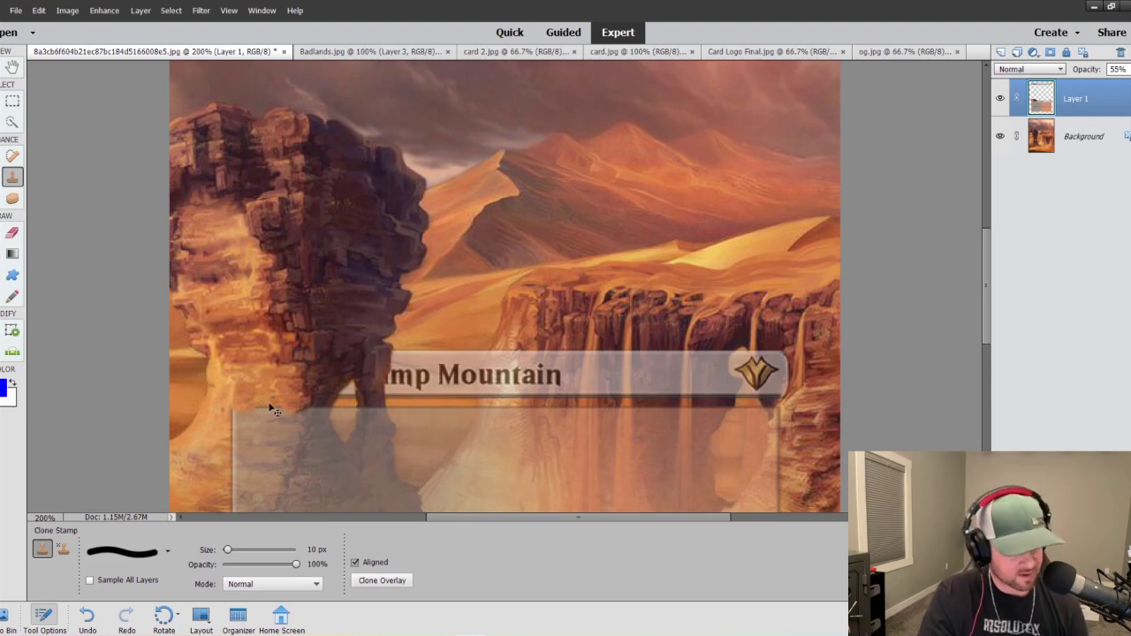
Undo the Clone Stamp edits on Layer 1 that brought the rock pillar in front of the type bar.
key(ctrl+z)
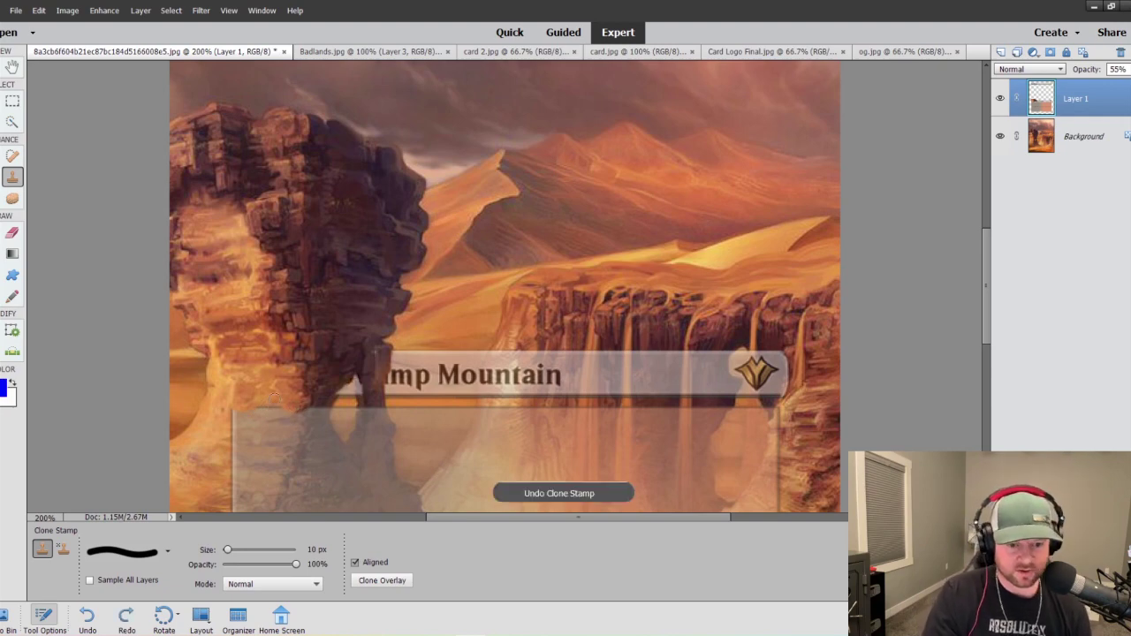
key(ctrl+z)
key(ctrl+z)
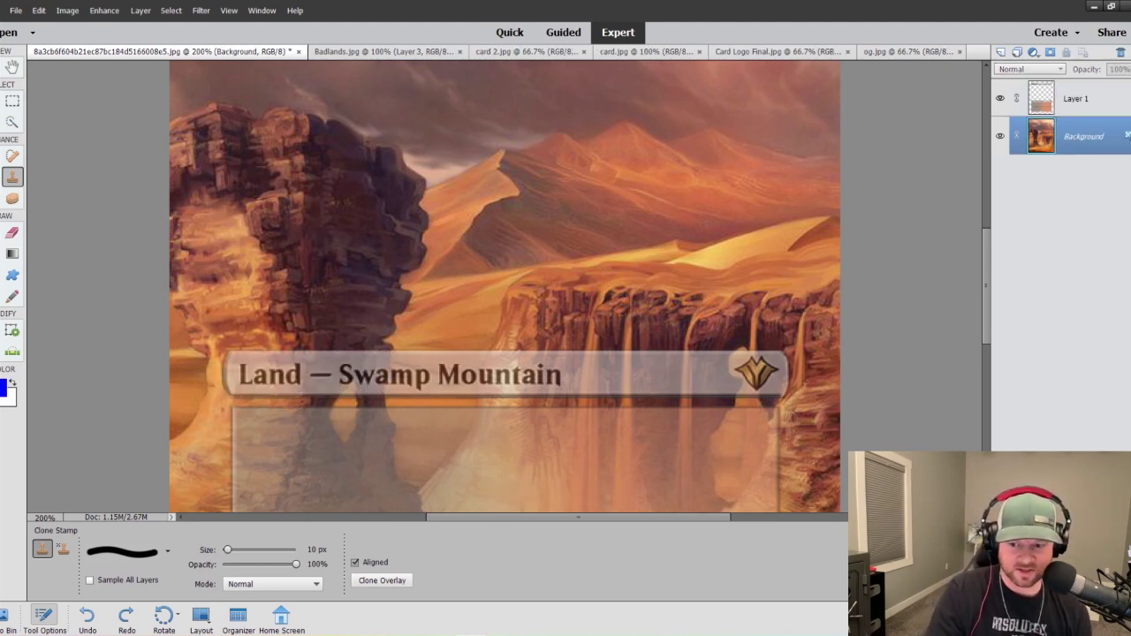
On Layer 1, bring the rock pillar in front of the type bar's "Land — Swa" end, enlarging the Clone Stamp from 10 to 35 px.
scroll(777, 441, down, 3)
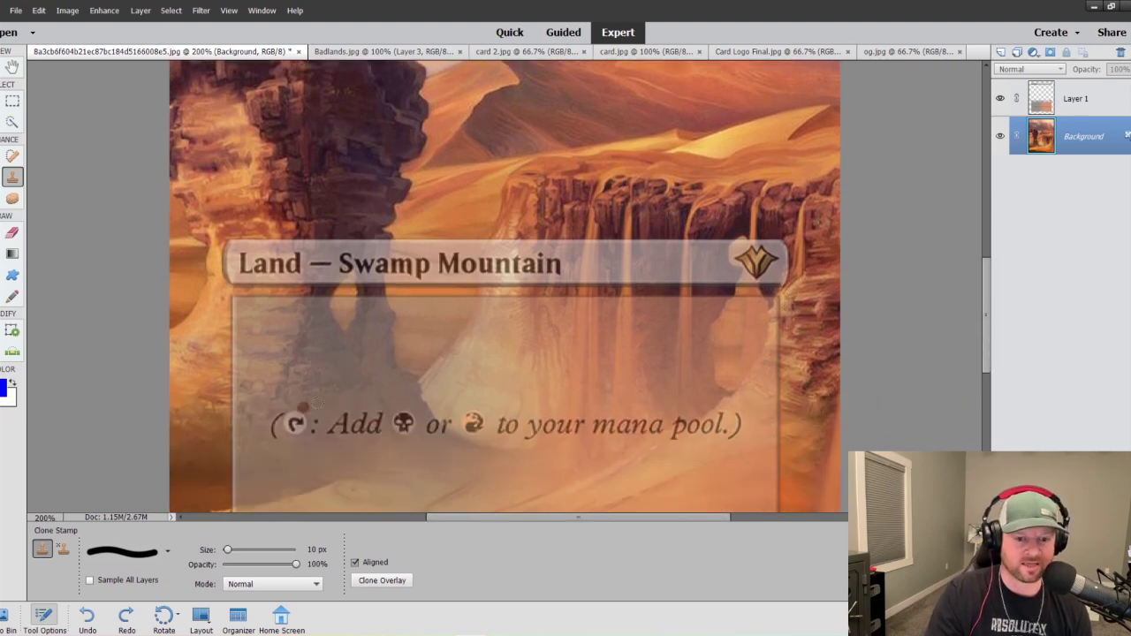
scroll(824, 284, down, 3)
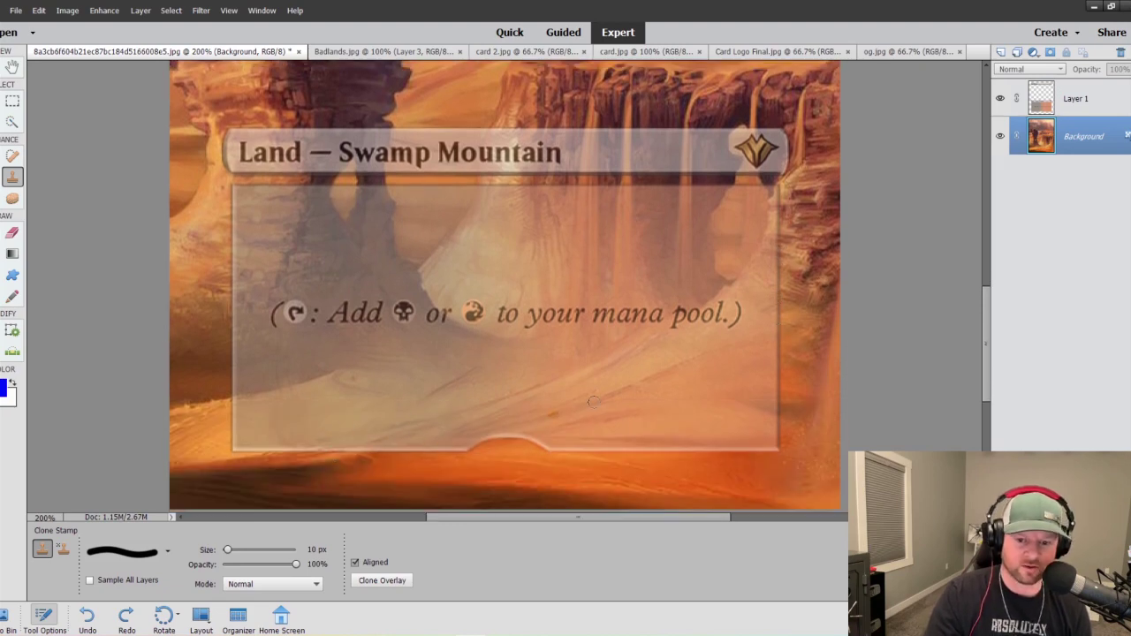
scroll(489, 328, up, 3)
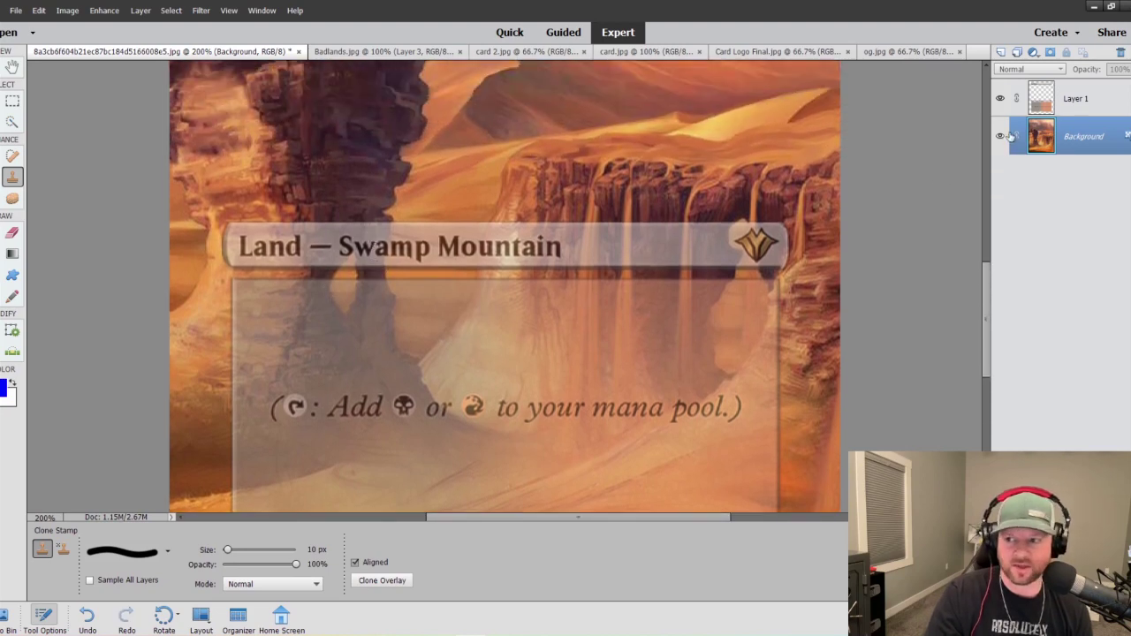
click(1054, 100)
mouse_move(381, 241)
mouse_down()
mouse_move(375, 265)
mouse_move(385, 219)
mouse_move(378, 249)
mouse_move(369, 223)
mouse_move(361, 256)
mouse_up()
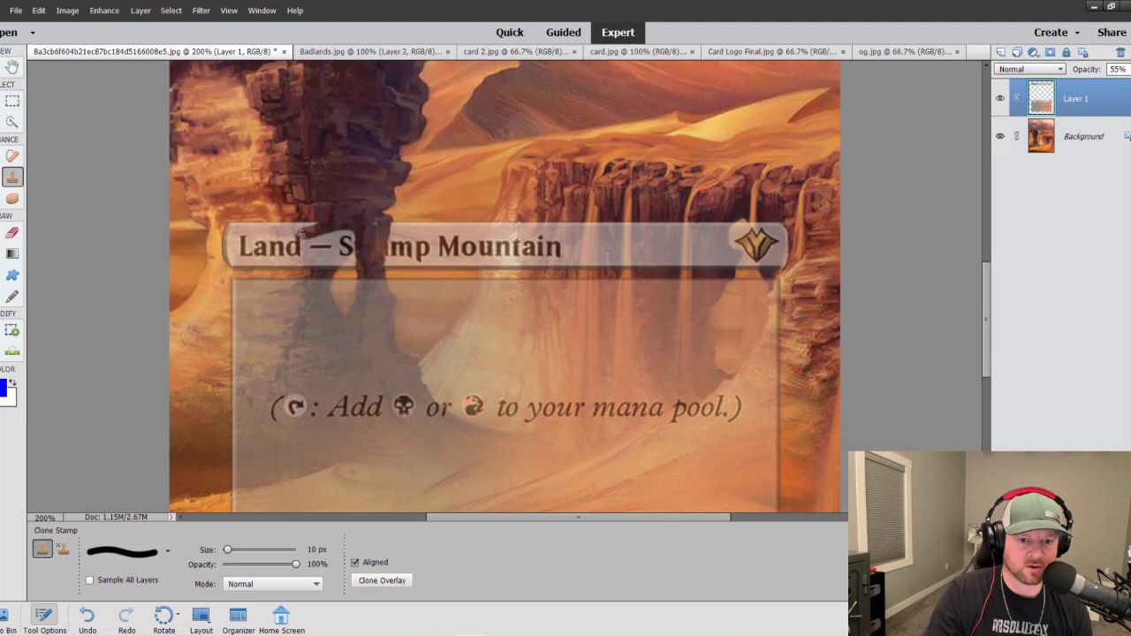
key(bracketright)
key(bracketright)
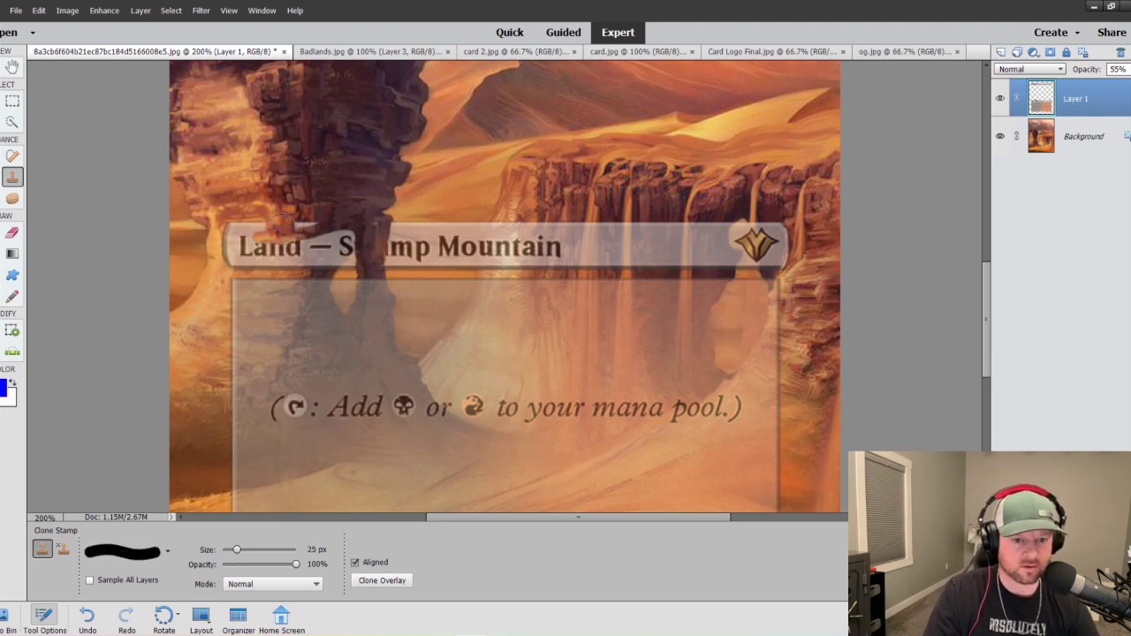
mouse_move(216, 228)
mouse_down()
mouse_move(272, 250)
mouse_move(231, 251)
mouse_move(279, 254)
mouse_move(237, 254)
mouse_move(331, 242)
mouse_up()
key(bracketright)
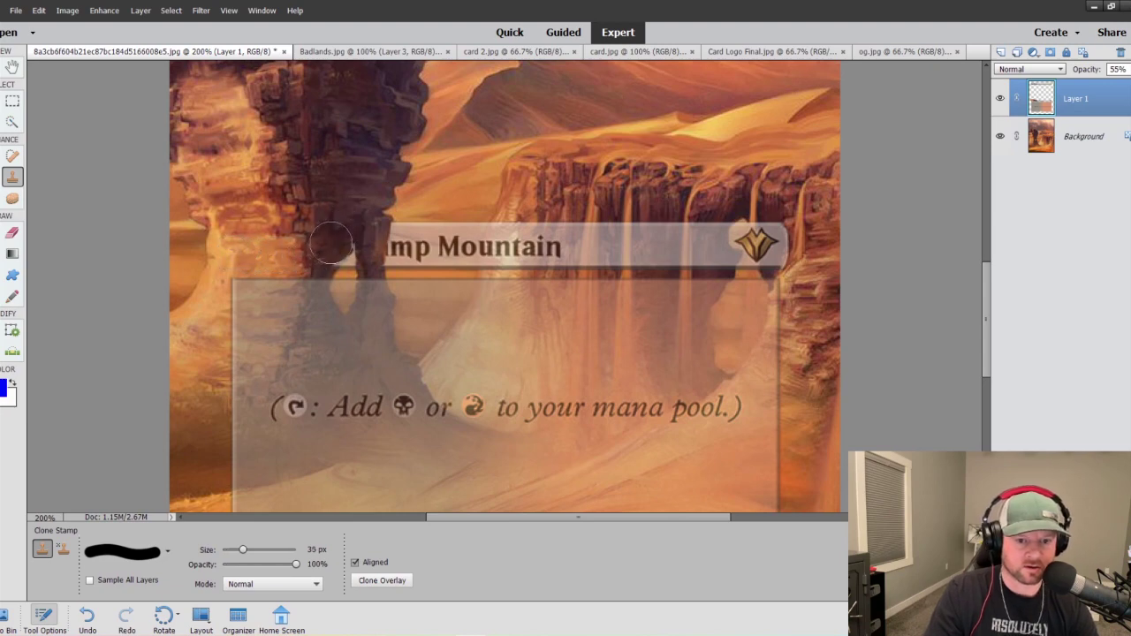
Reduce the Clone Stamp to 10 px and refine the pillar's edge against the type bar, undoing the stroke that cuts into the letters.
key(bracketleft)
key(bracketleft)
key(bracketleft)
key(bracketleft)
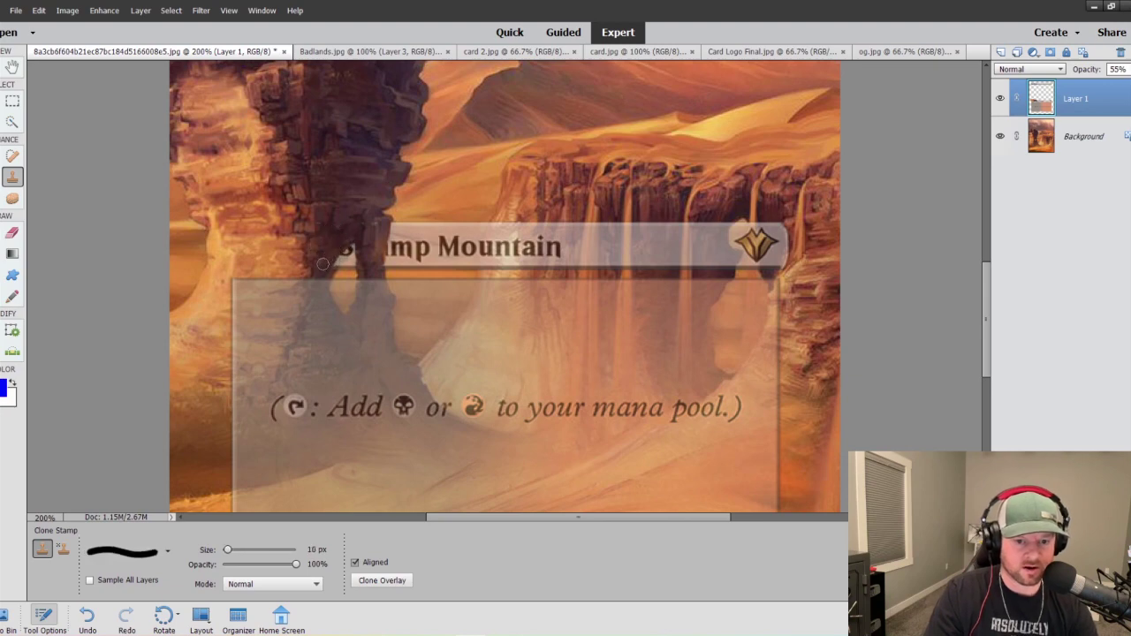
mouse_move(327, 262)
mouse_down()
mouse_move(347, 244)
mouse_move(337, 258)
mouse_up()
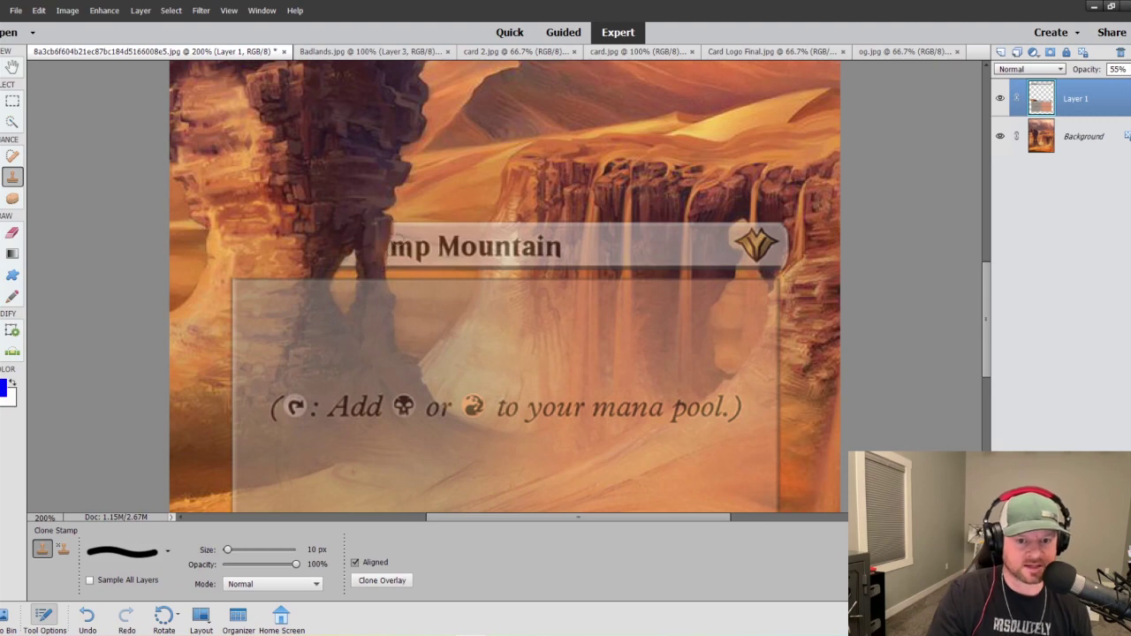
key(ctrl+z)
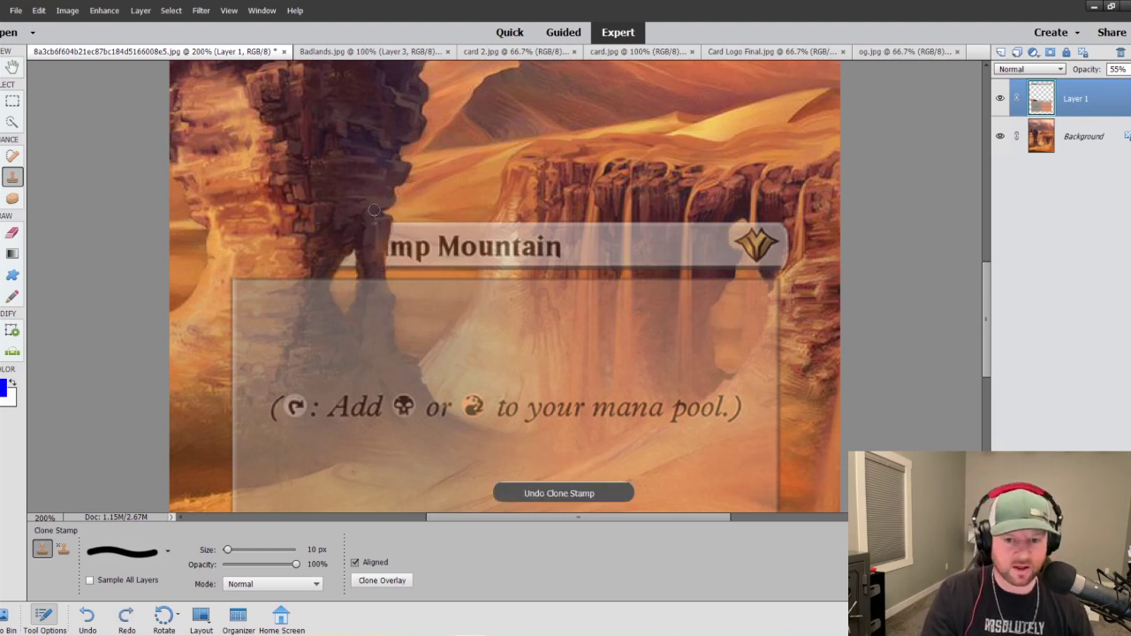
click(386, 227)
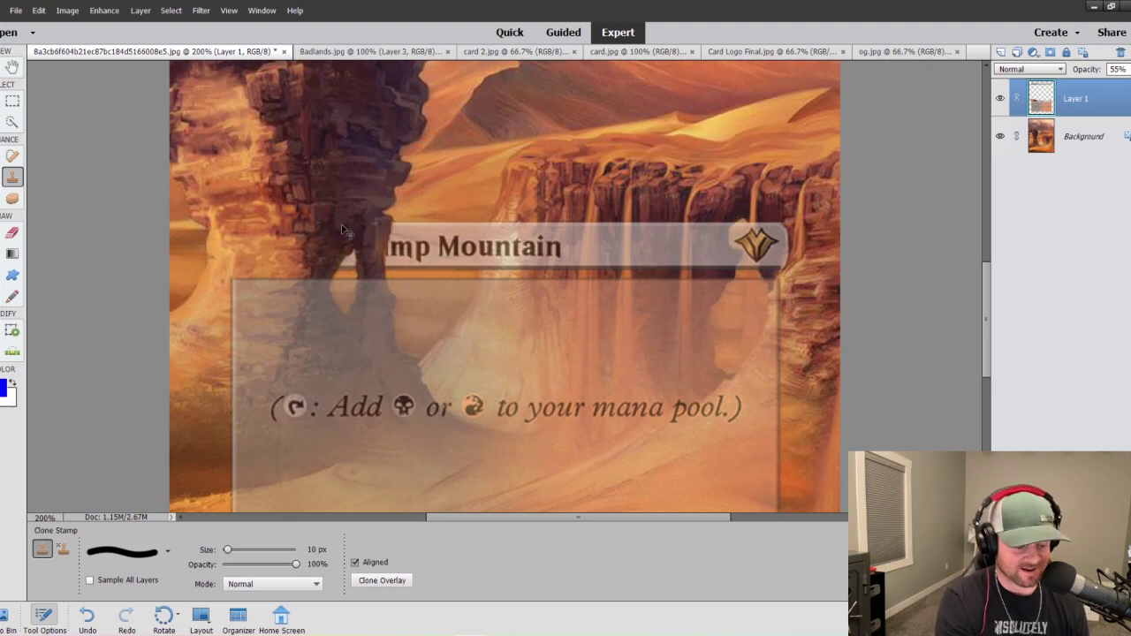
key(ctrl+minus)
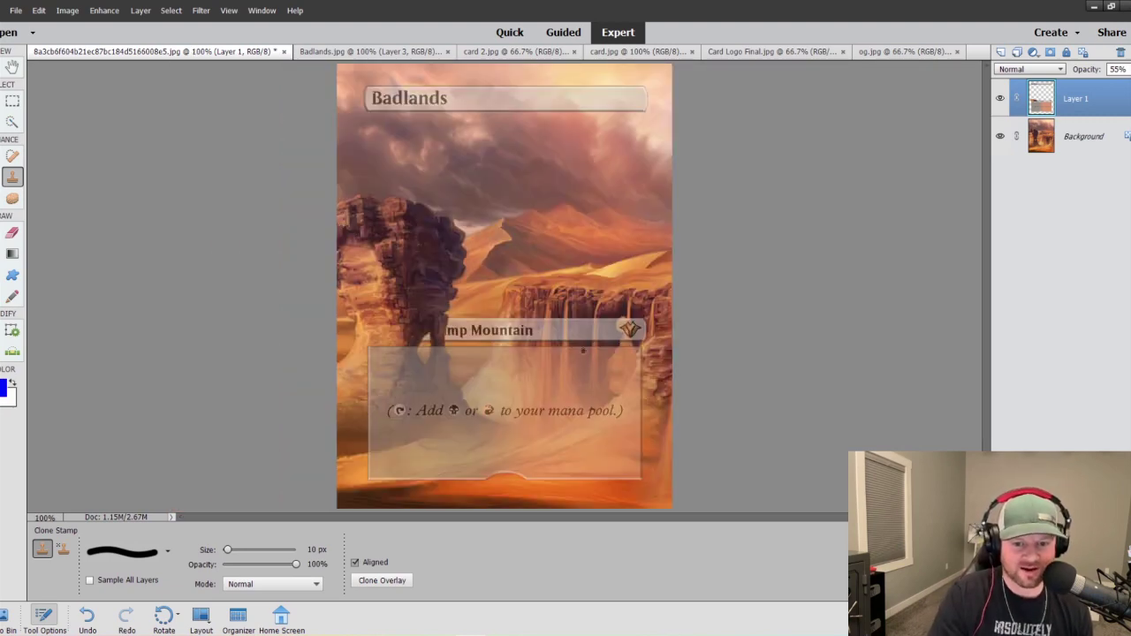
key(ctrl+plus)
key(ctrl+plus)
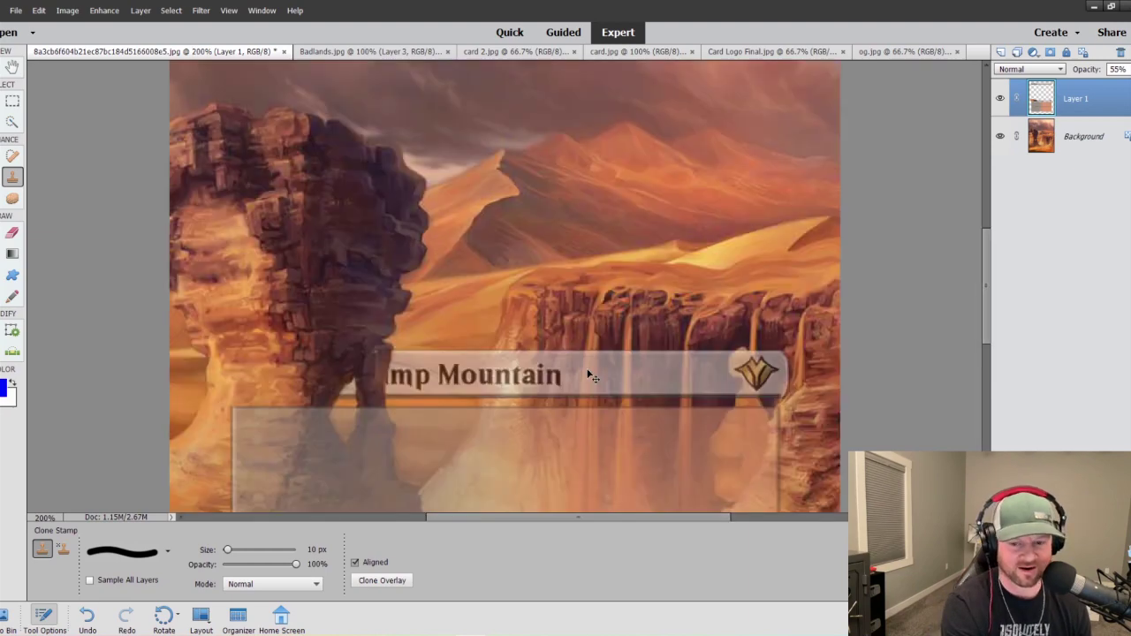
scroll(586, 371, down, 6)
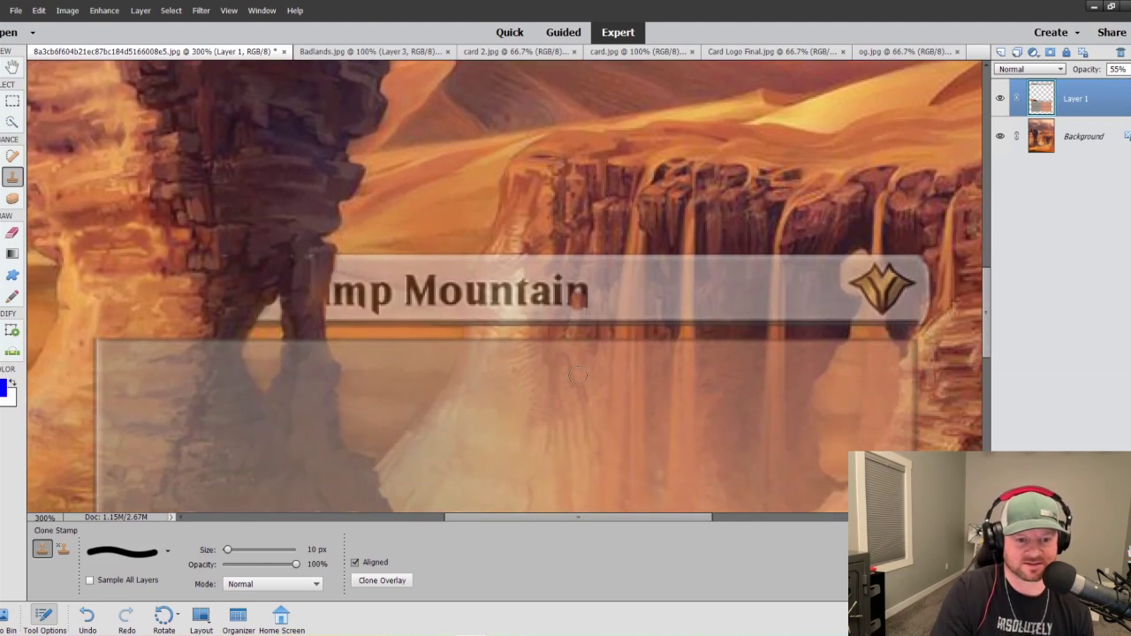
scroll(765, 354, down, 1)
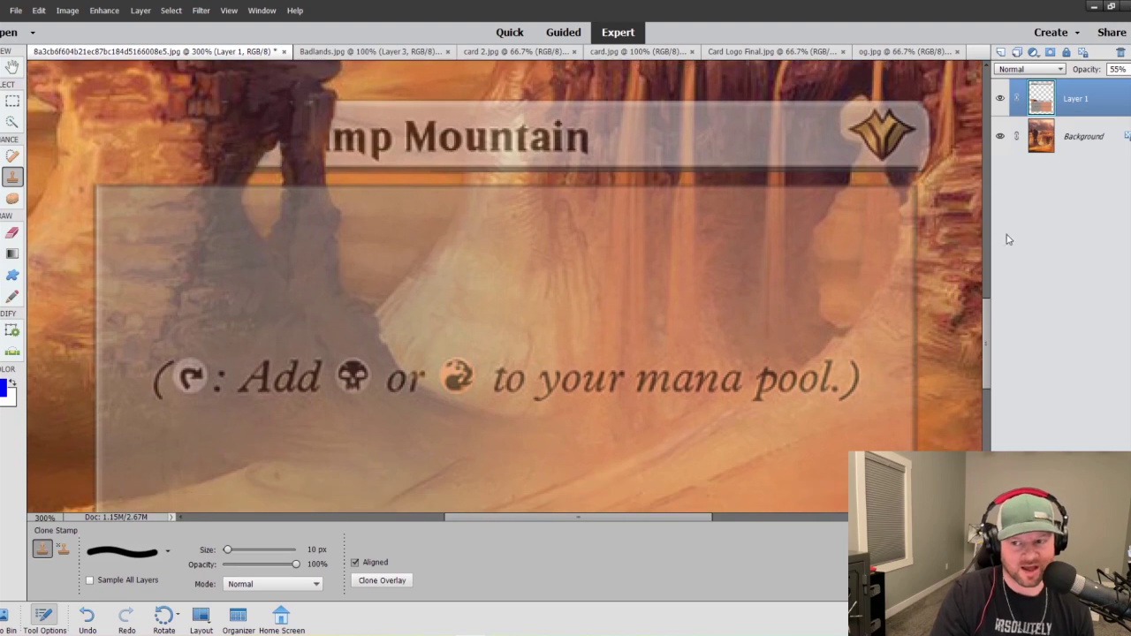
key(bracketright)
key(bracketright)
key(bracketright)
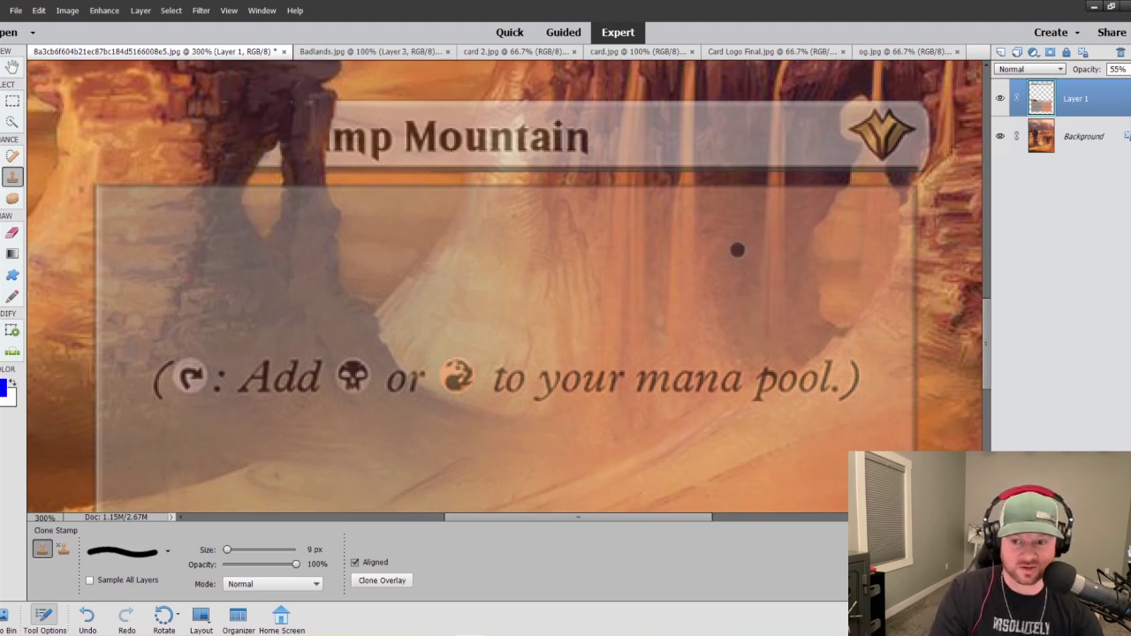
key(bracketright)
key(bracketright)
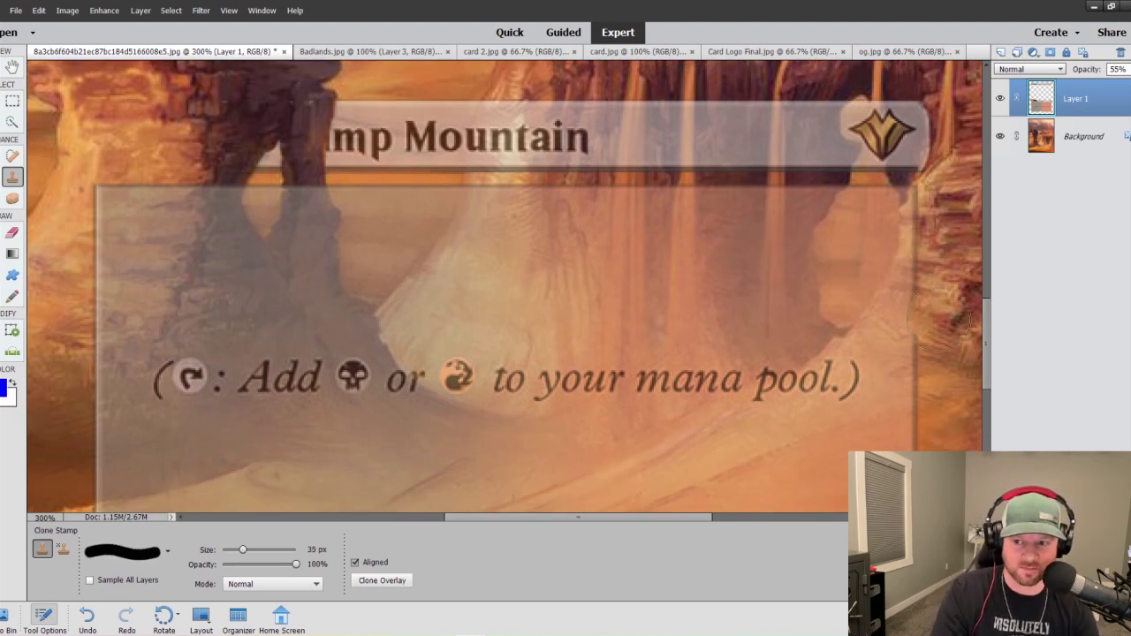
Reduce the Clone Stamp to 9 px and bring the striped cliff in front of the text box's upper side edge on Layer 1.
drag(667, 520, 711, 520)
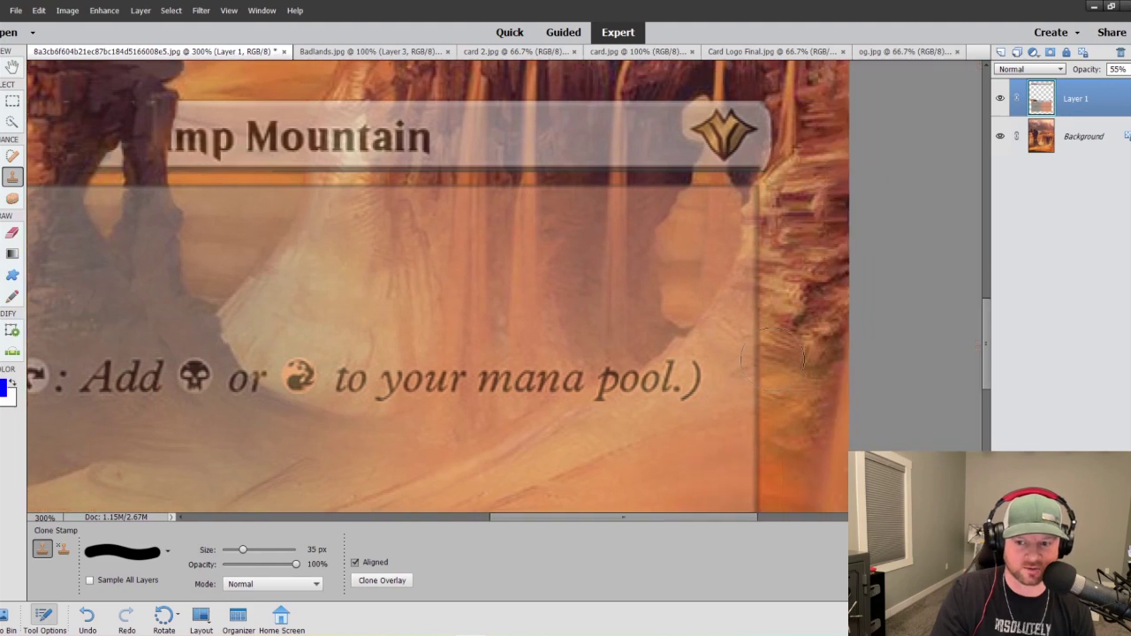
scroll(800, 154, down, 3)
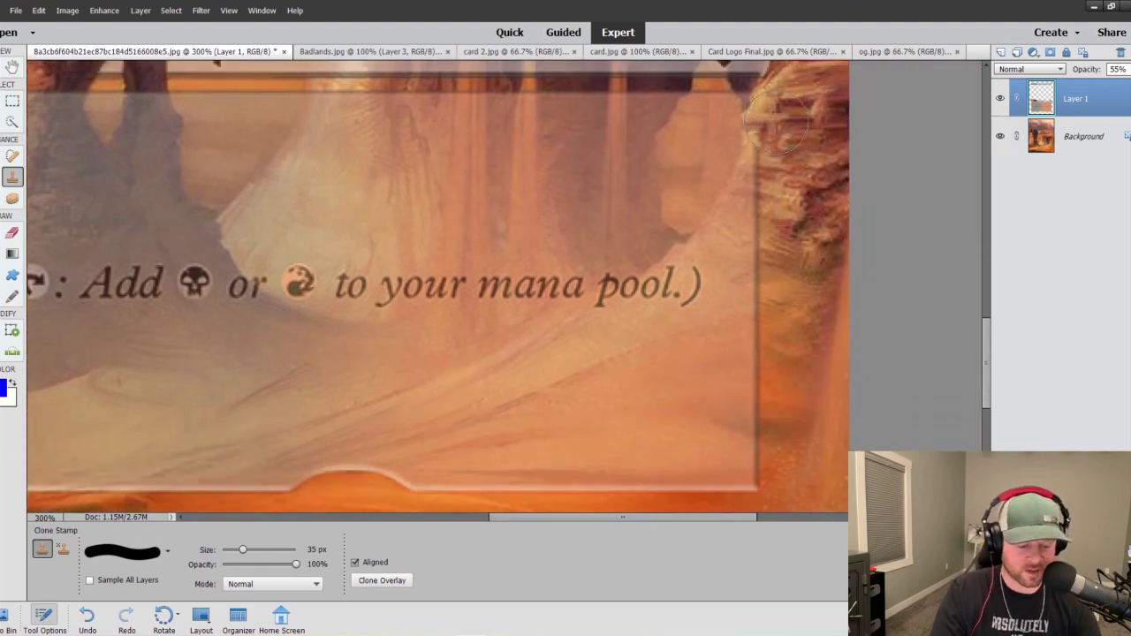
key(bracketleft)
key(bracketleft)
key(bracketleft)
key(bracketleft)
key(bracketleft)
key(bracketleft)
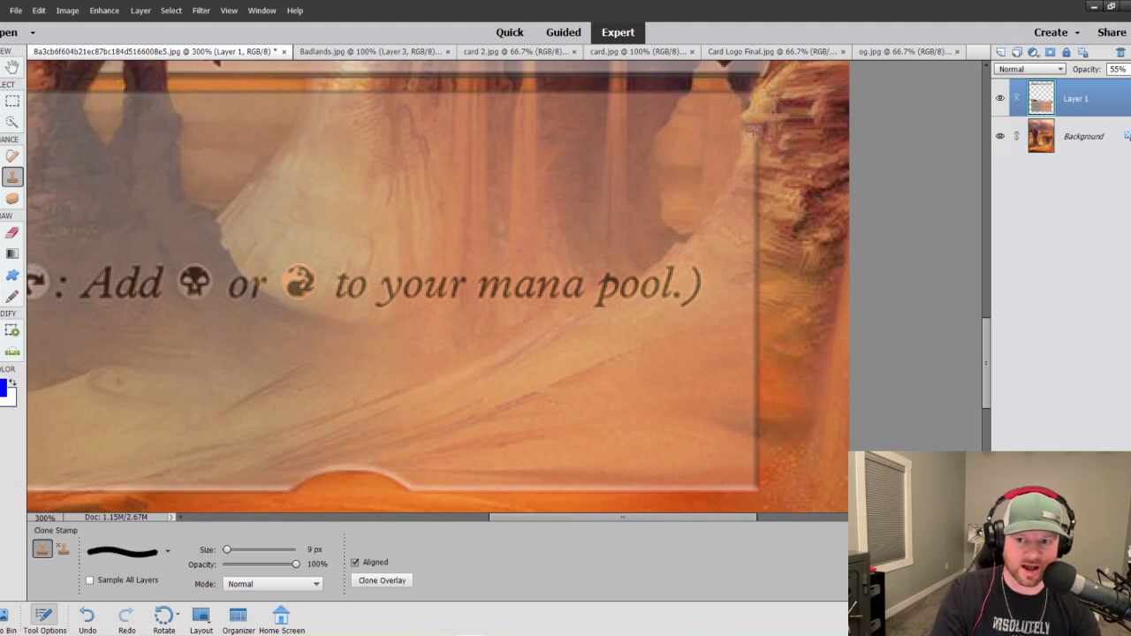
drag(755, 125, 757, 158)
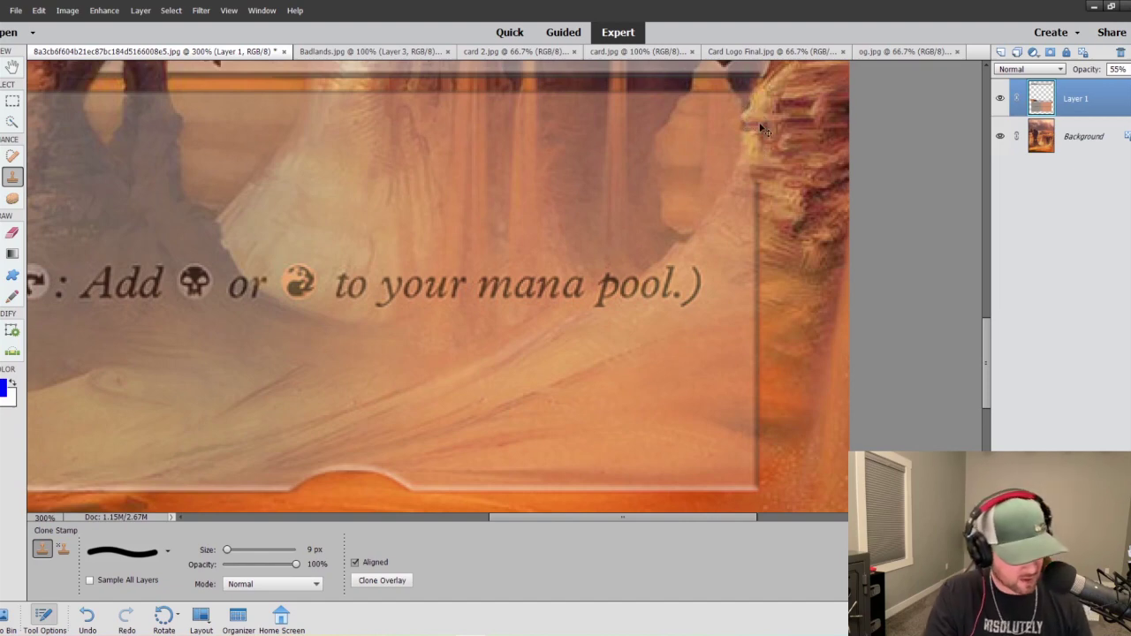
key(ctrl+z)
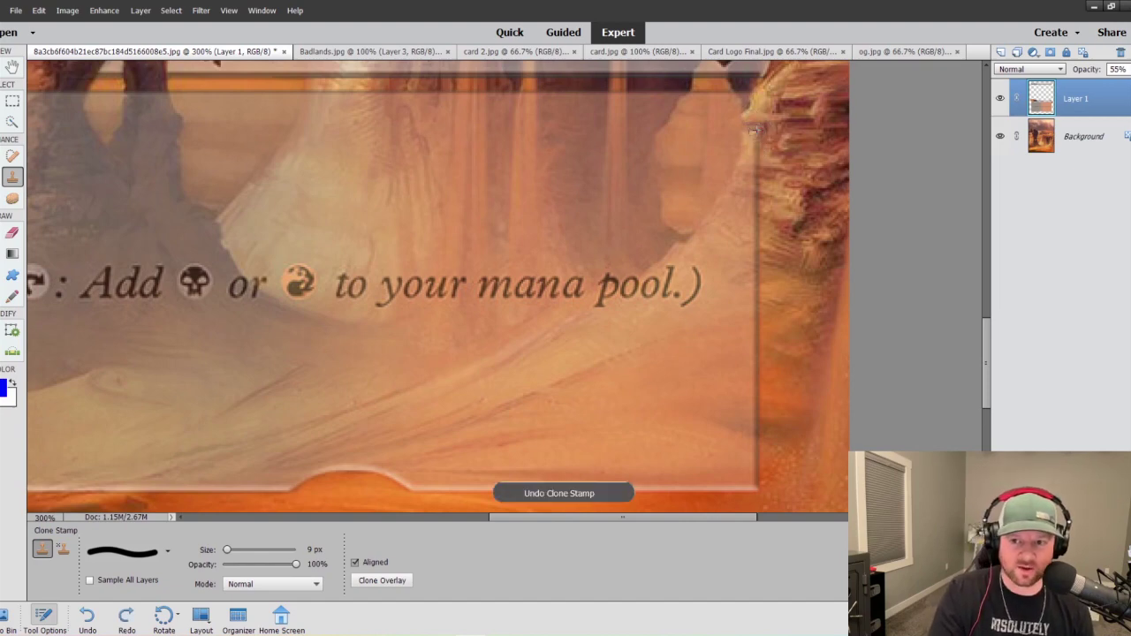
drag(754, 130, 757, 217)
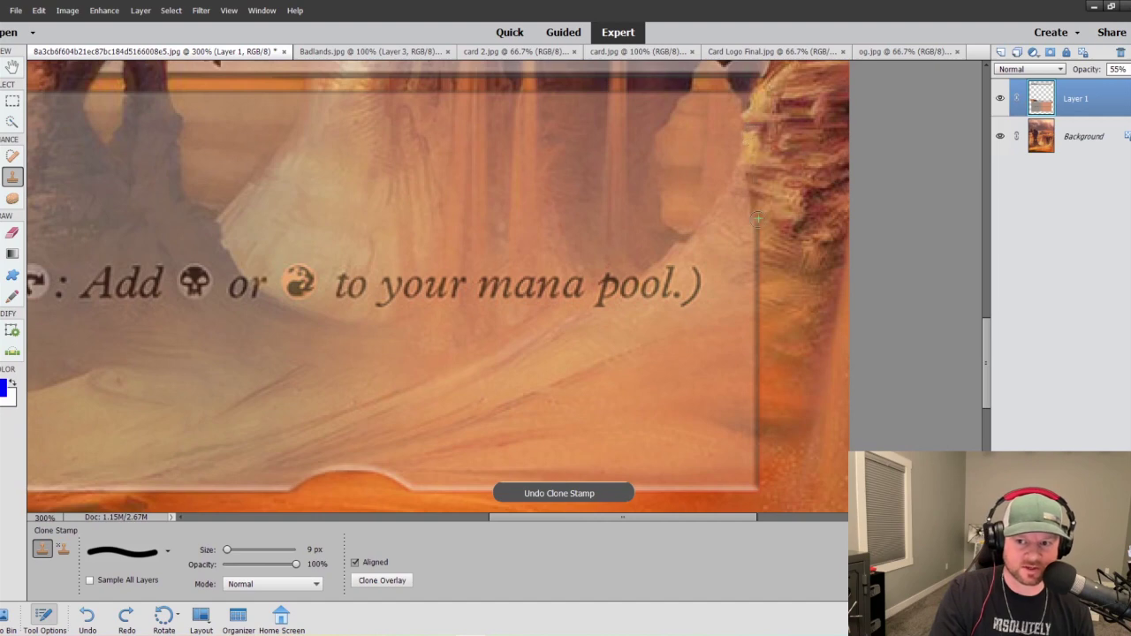
drag(748, 172, 747, 175)
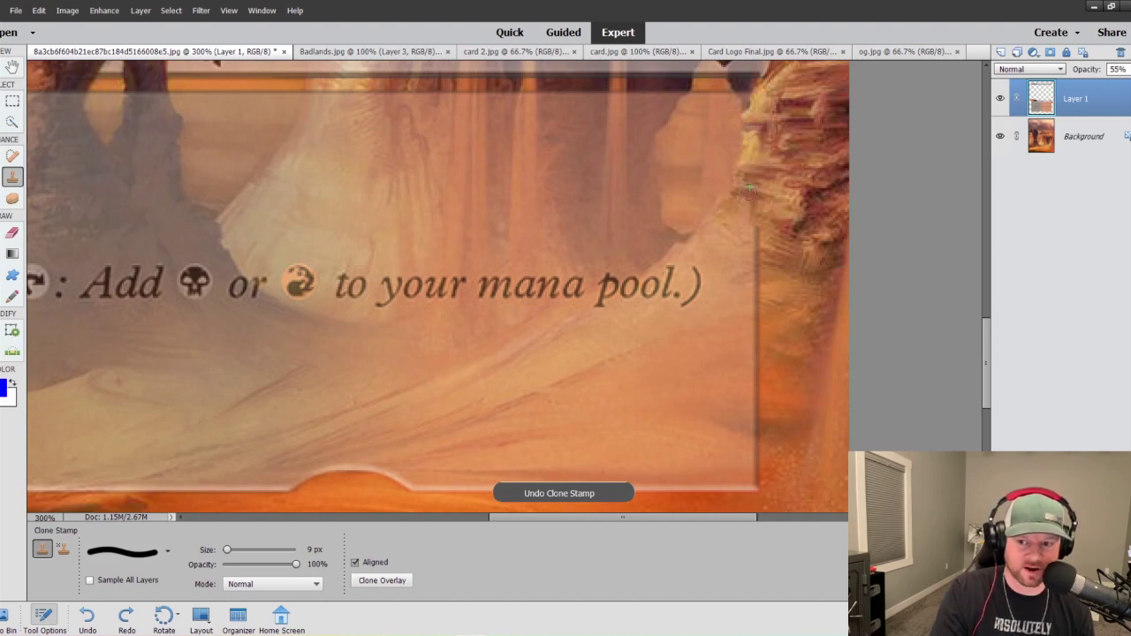
Enlarge the Clone Stamp to 35 px and bring the sandy slope below the cliff in front of the text box, up to the letters "po".
key(bracketright)
key(bracketright)
key(bracketright)
key(bracketright)
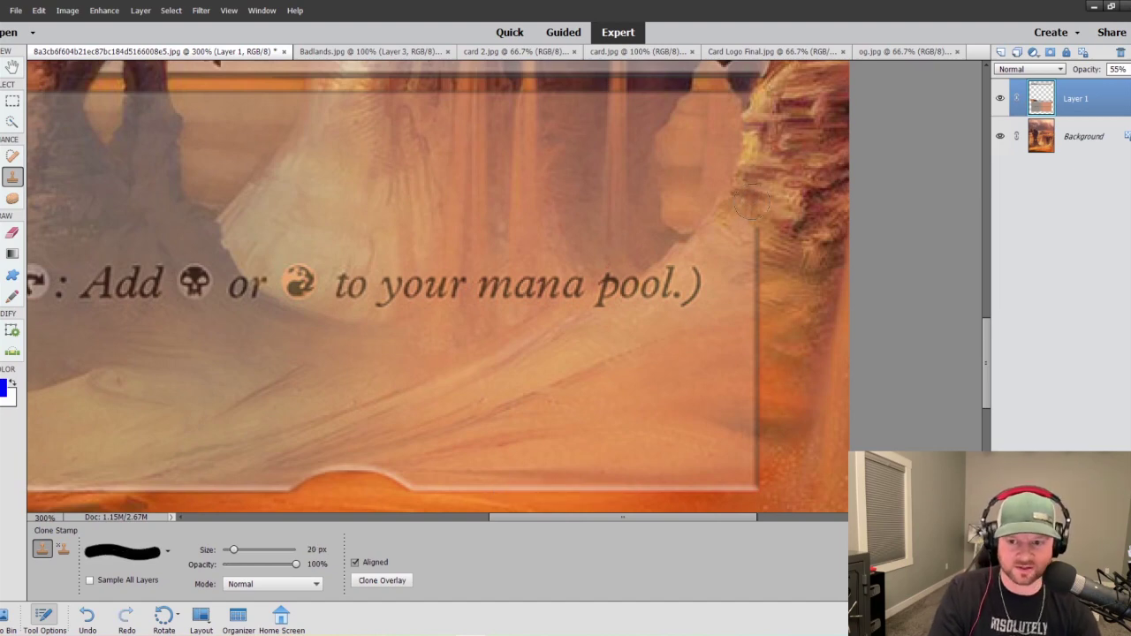
drag(754, 216, 745, 478)
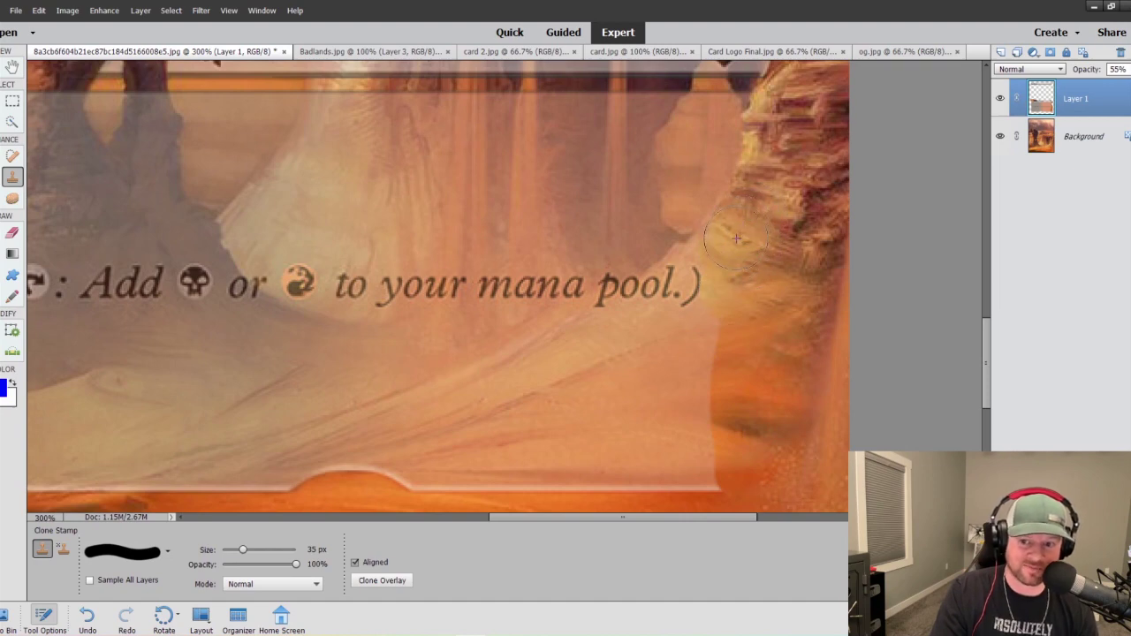
mouse_move(736, 237)
mouse_down()
mouse_move(697, 279)
mouse_move(694, 411)
mouse_move(710, 460)
mouse_up()
mouse_move(708, 329)
mouse_down()
mouse_move(691, 281)
mouse_move(636, 340)
mouse_move(662, 361)
mouse_move(667, 304)
mouse_move(678, 303)
mouse_move(594, 349)
mouse_move(637, 345)
mouse_move(598, 456)
mouse_move(680, 389)
mouse_move(663, 478)
mouse_move(681, 475)
mouse_move(604, 472)
mouse_move(741, 467)
mouse_up()
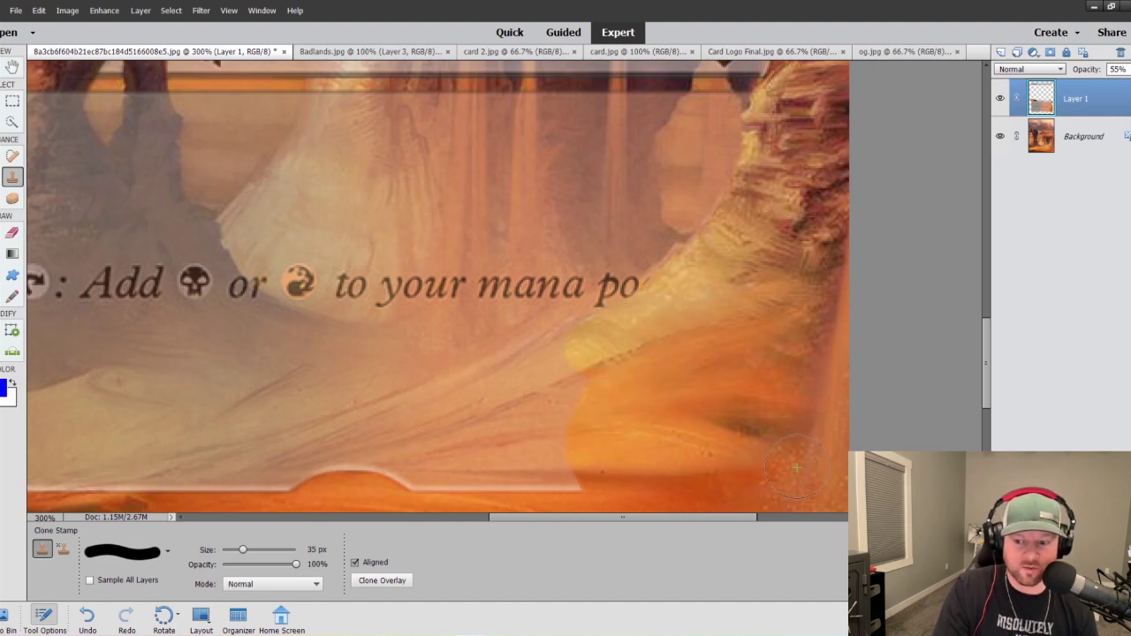
Clone the sandy dune over the notch in the text box's lower edge on Layer 1, undoing one stray stroke.
scroll(796, 468, down, 1)
mouse_move(606, 303)
mouse_down()
mouse_move(365, 429)
mouse_move(412, 433)
mouse_move(552, 397)
mouse_move(585, 366)
mouse_move(548, 436)
mouse_move(575, 437)
mouse_move(603, 297)
mouse_move(423, 377)
mouse_move(539, 341)
mouse_up()
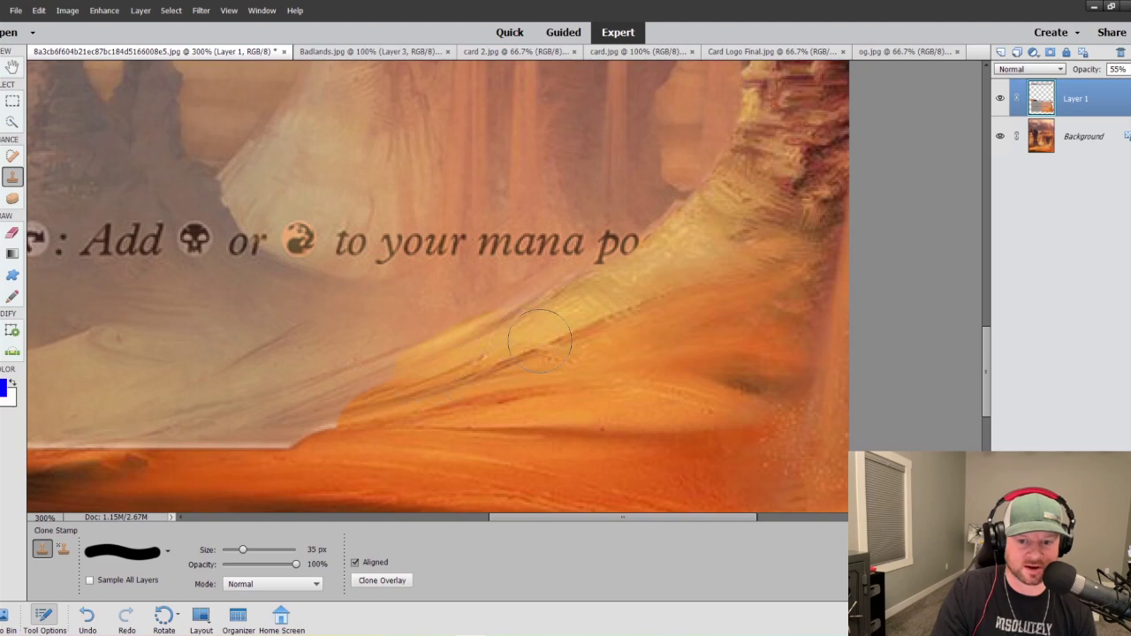
key(ctrl+z)
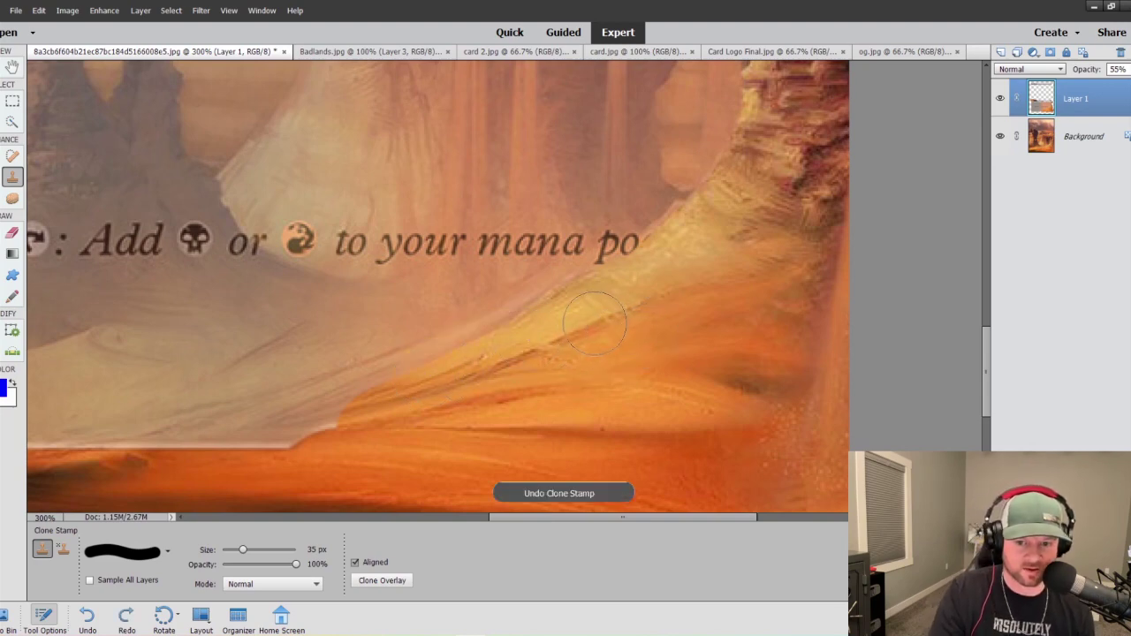
drag(372, 424, 210, 476)
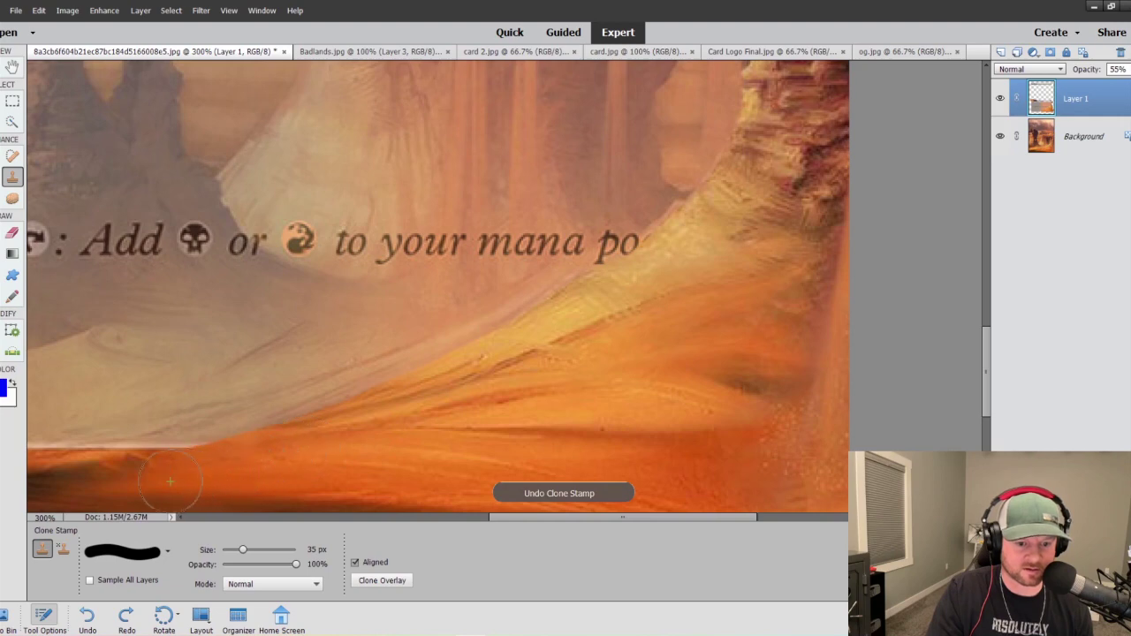
key(ctrl+minus)
key(ctrl+minus)
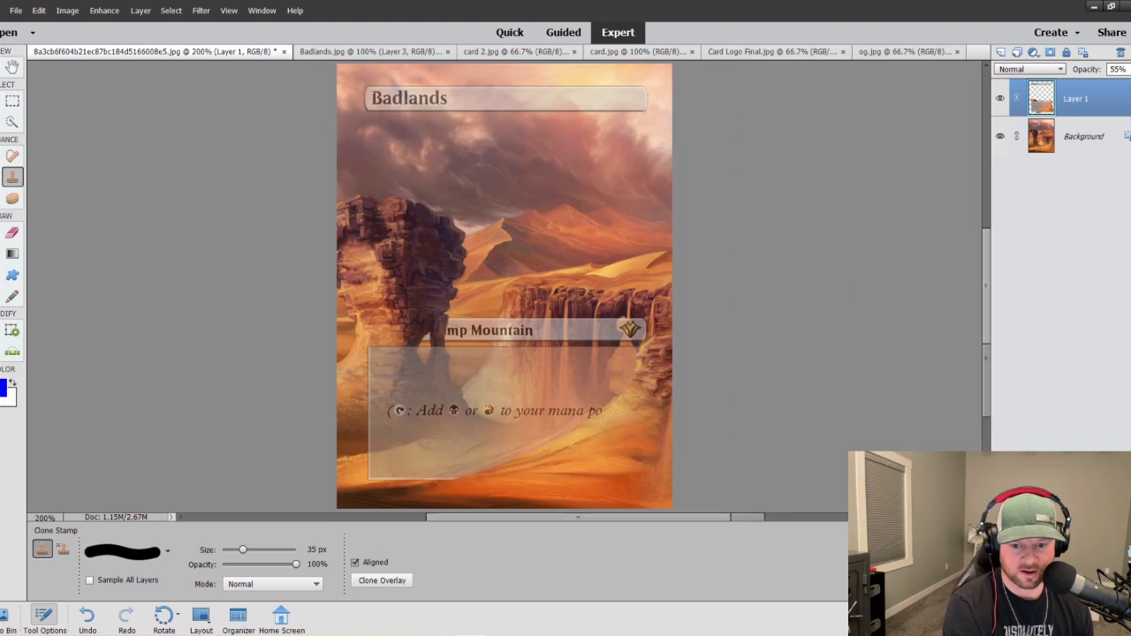
Extend the bright dune along its slope line in front of the text box's lower edge, towards the box's lower-left corner.
key(ctrl+plus)
key(ctrl+plus)
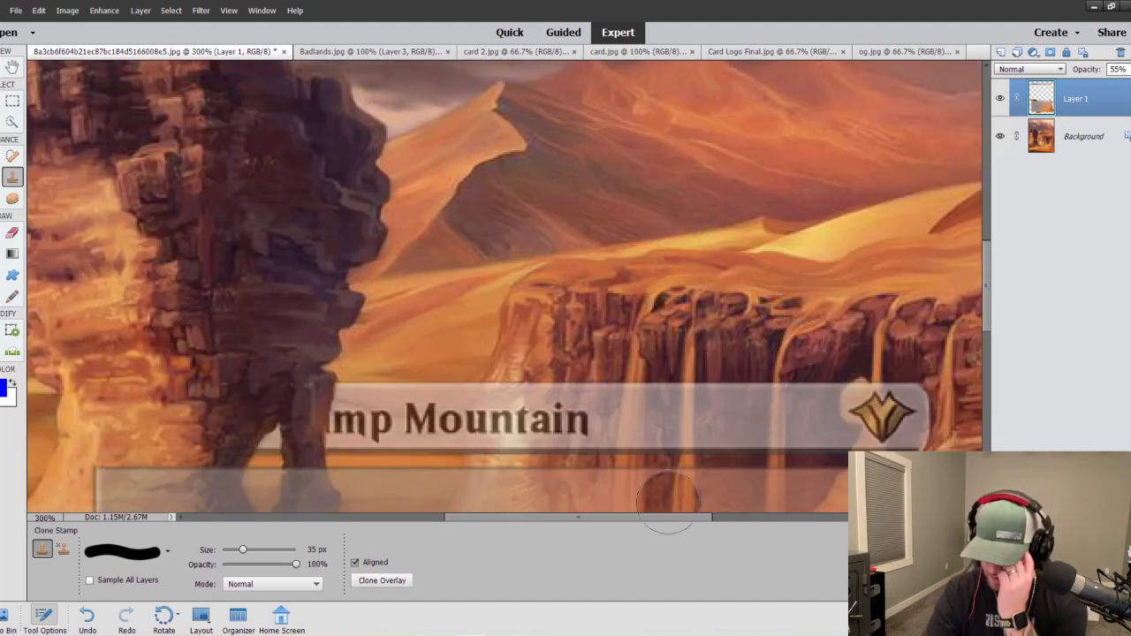
scroll(682, 442, down, 3)
scroll(685, 419, down, 6)
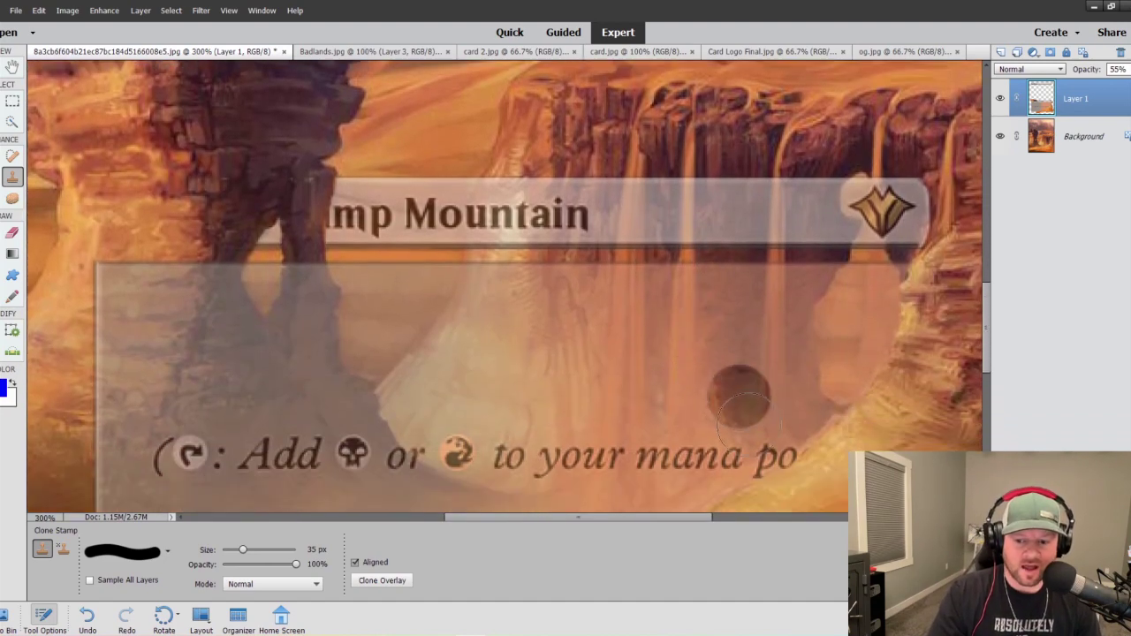
scroll(725, 398, down, 1)
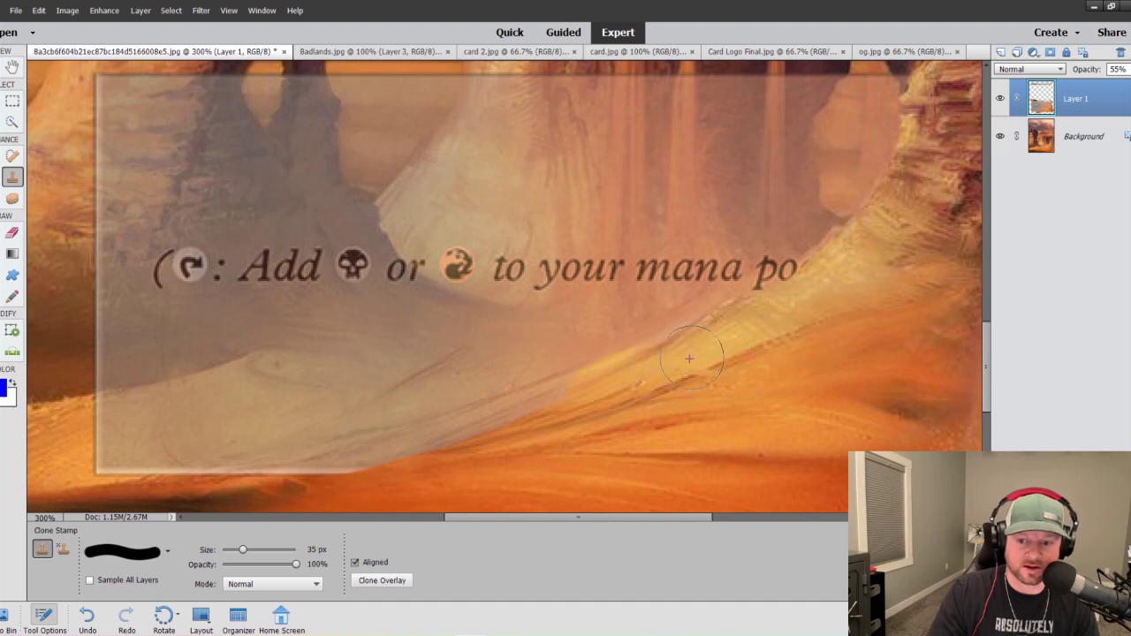
mouse_move(576, 402)
mouse_down()
mouse_move(530, 400)
mouse_move(455, 428)
mouse_move(422, 460)
mouse_up()
scroll(501, 474, down, 2)
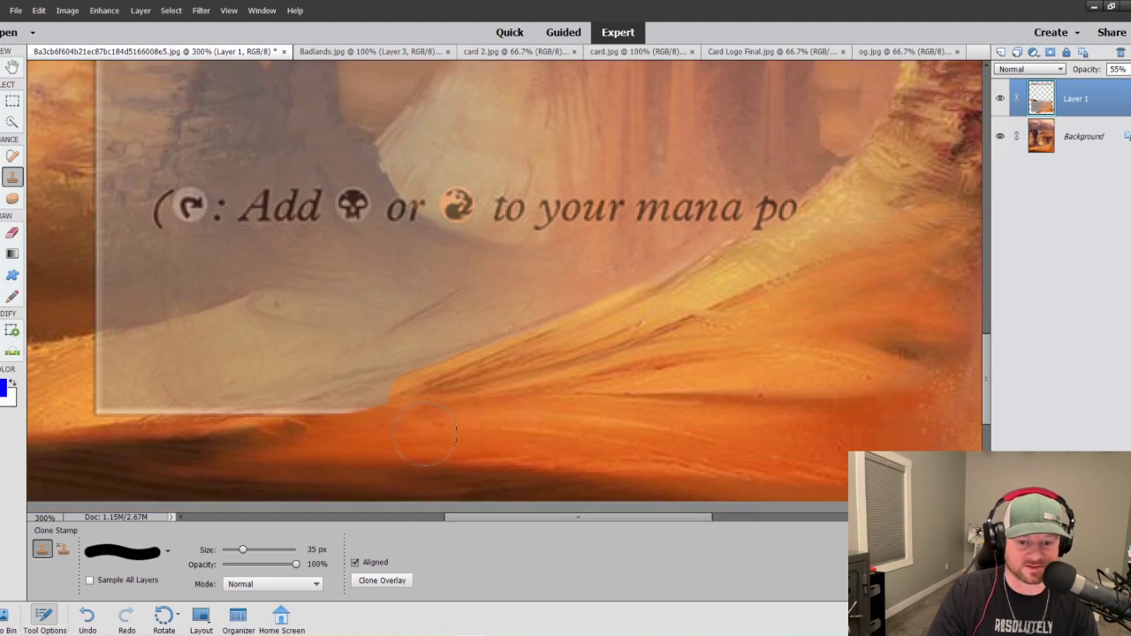
mouse_move(467, 386)
mouse_down()
mouse_move(323, 413)
mouse_move(273, 441)
mouse_move(239, 445)
mouse_up()
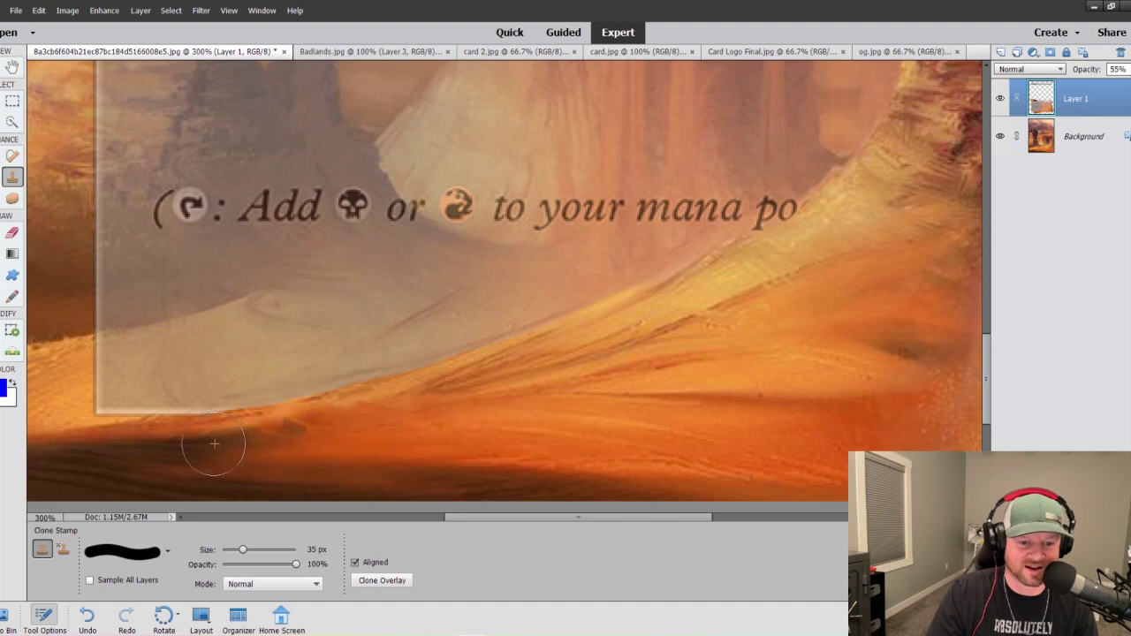
Resample the sand with the Clone Stamp and refine the dune's crest from the letters "po" down the slope.
mouse_move(691, 367)
mouse_down()
mouse_move(591, 345)
mouse_move(512, 373)
mouse_move(540, 356)
mouse_up()
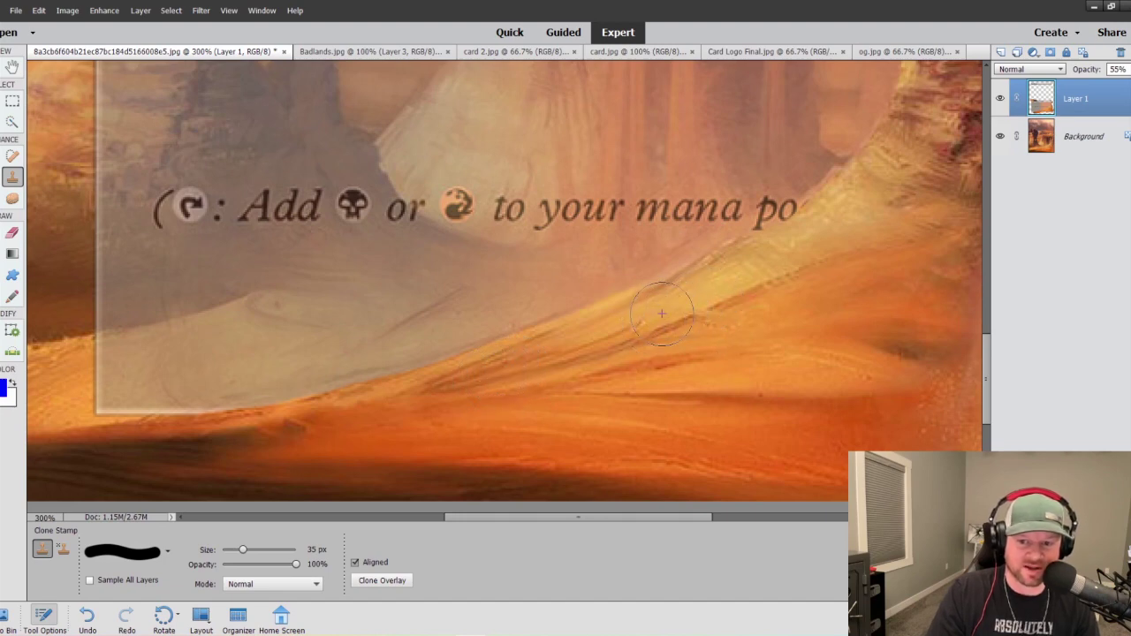
alt+click(796, 263)
mouse_move(825, 190)
mouse_down()
mouse_move(827, 226)
mouse_move(689, 298)
mouse_up()
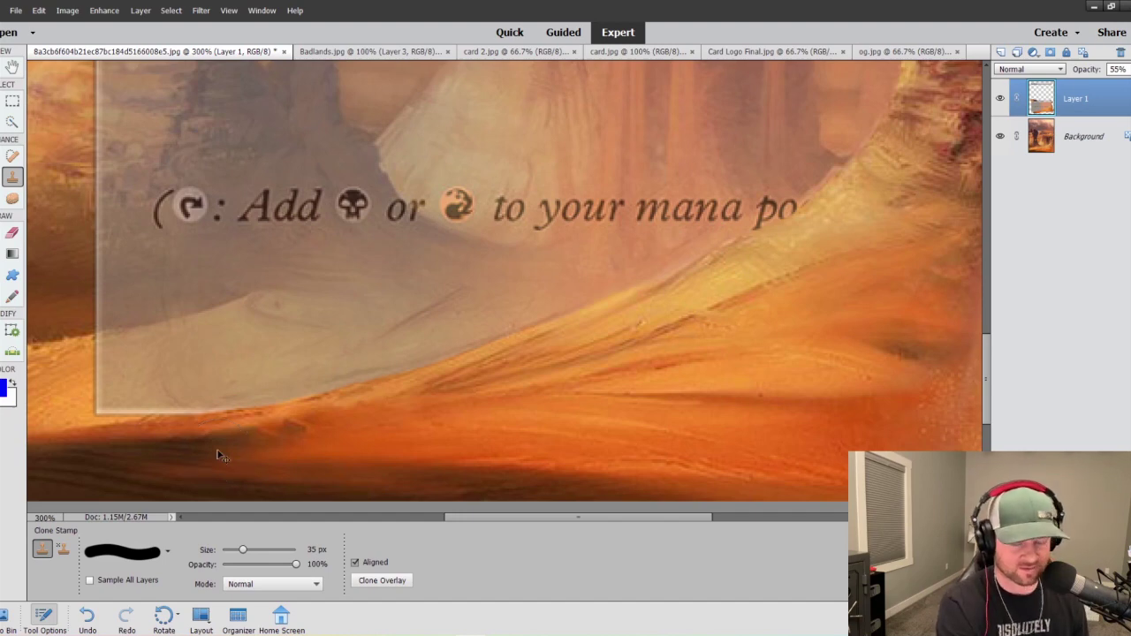
key(ctrl+minus)
key(ctrl+minus)
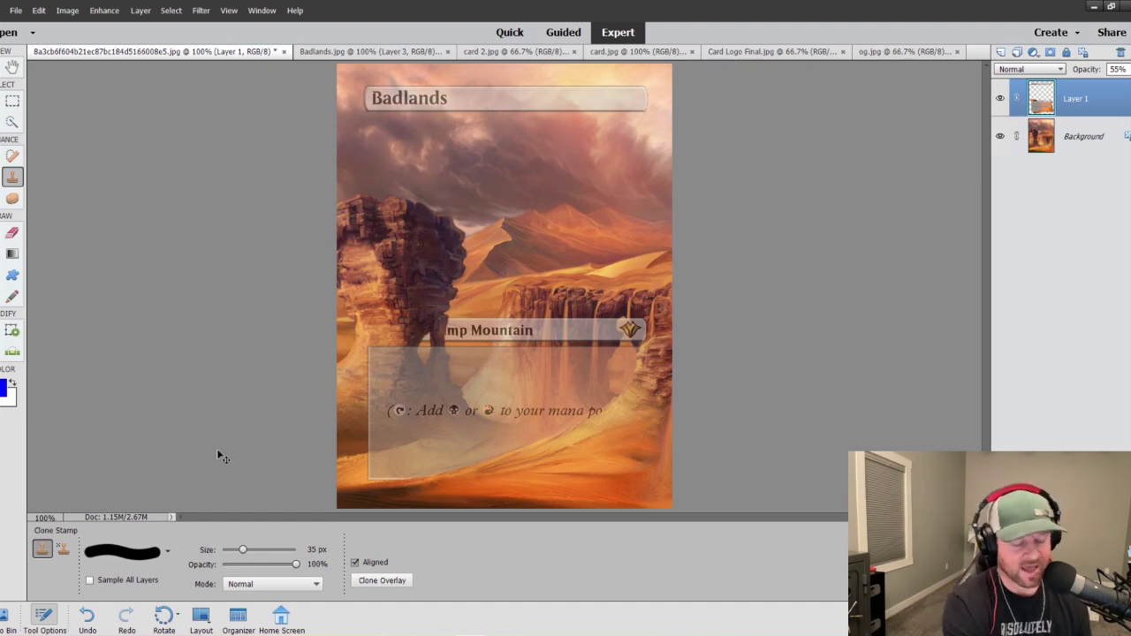
Examine how the rock pillar, cliff and dune overlap the type bar and text box, up to the name bar.
key(ctrl+equal)
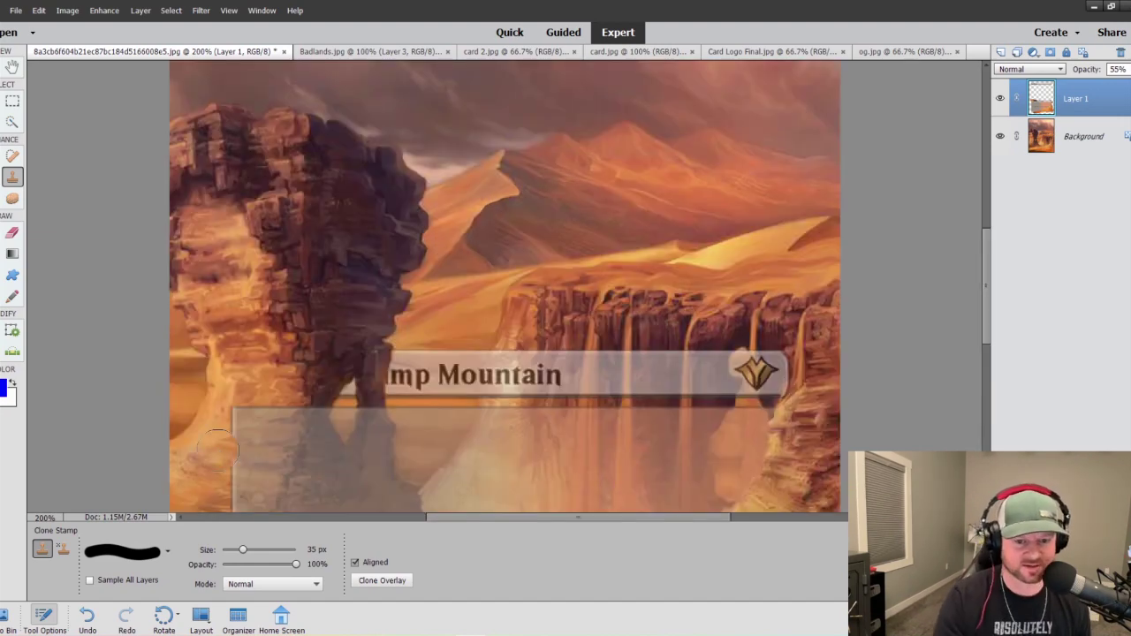
scroll(603, 256, down, 2)
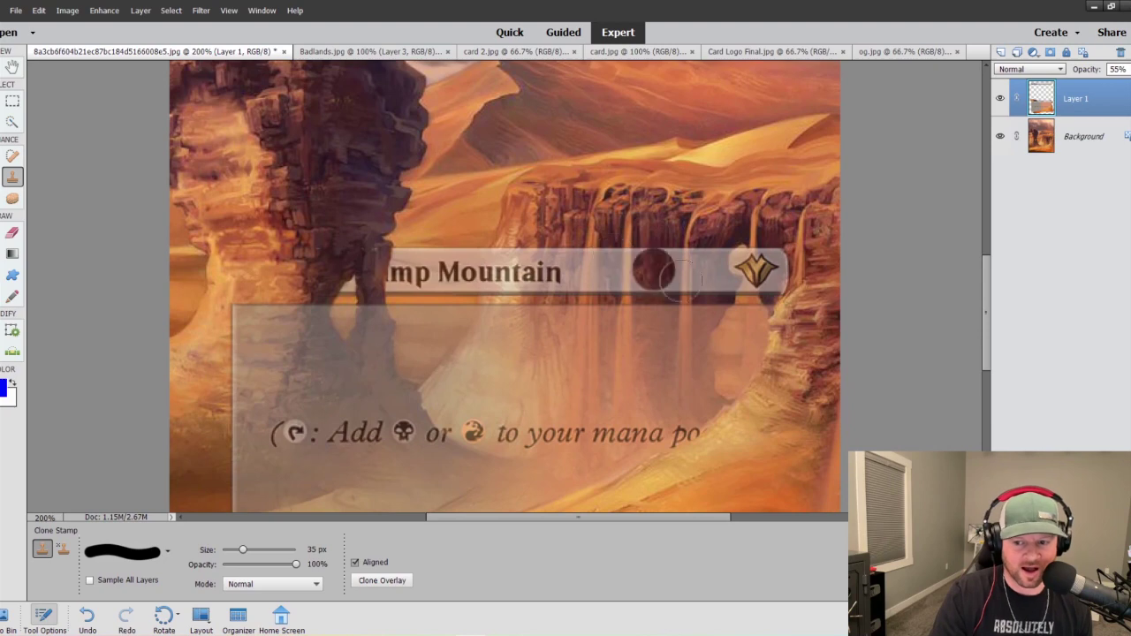
key(ctrl+minus)
key(ctrl+minus)
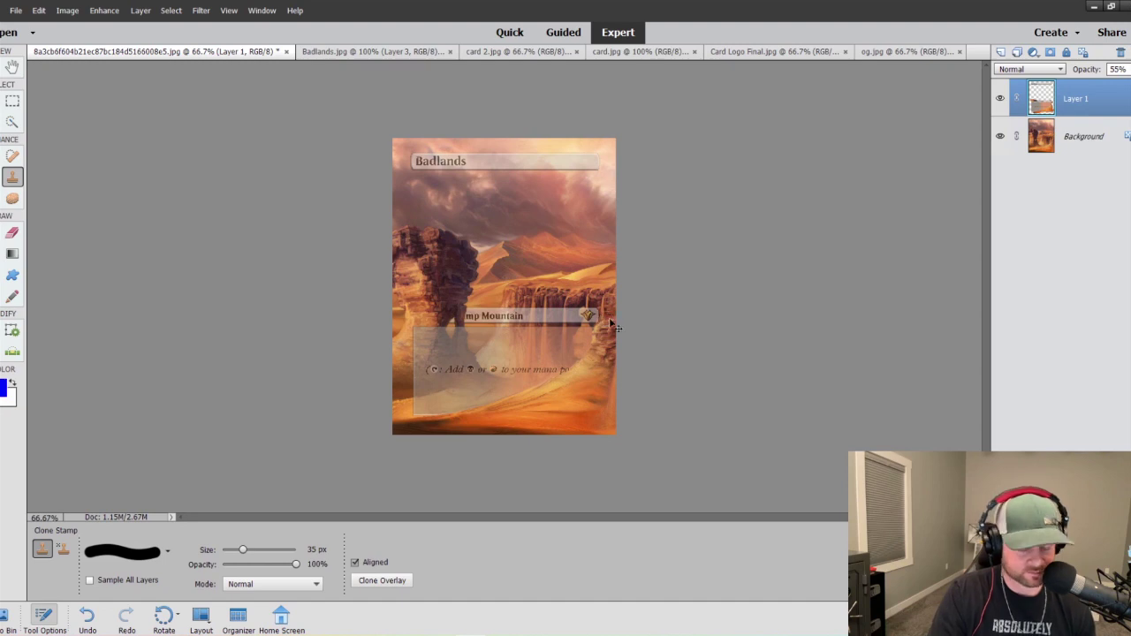
key(ctrl+equal)
key(ctrl+equal)
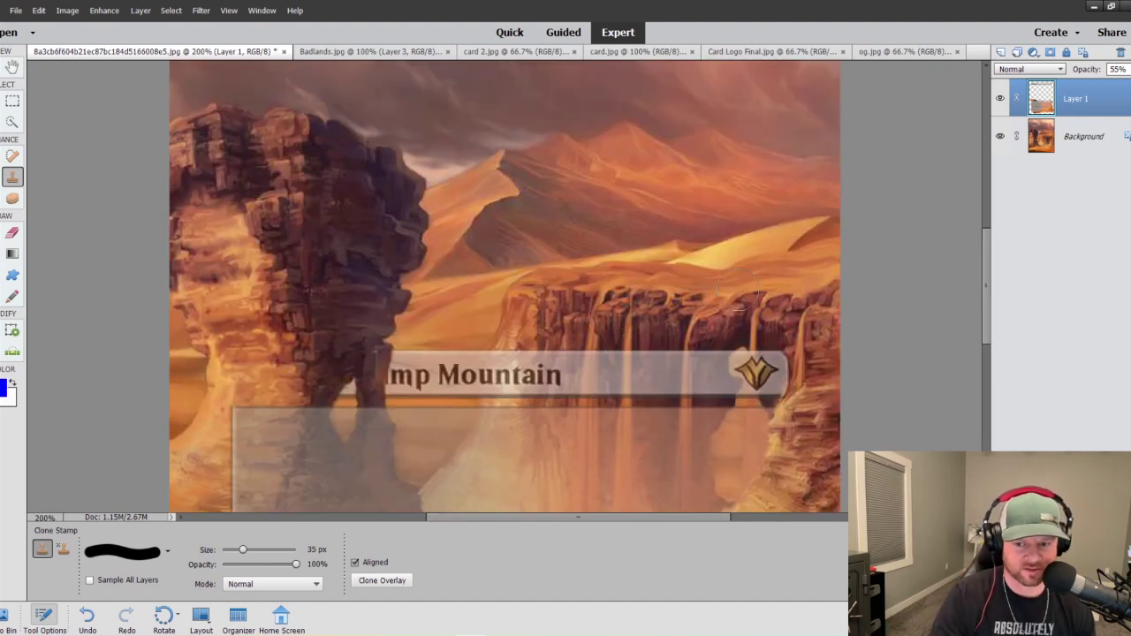
scroll(733, 287, down, 5)
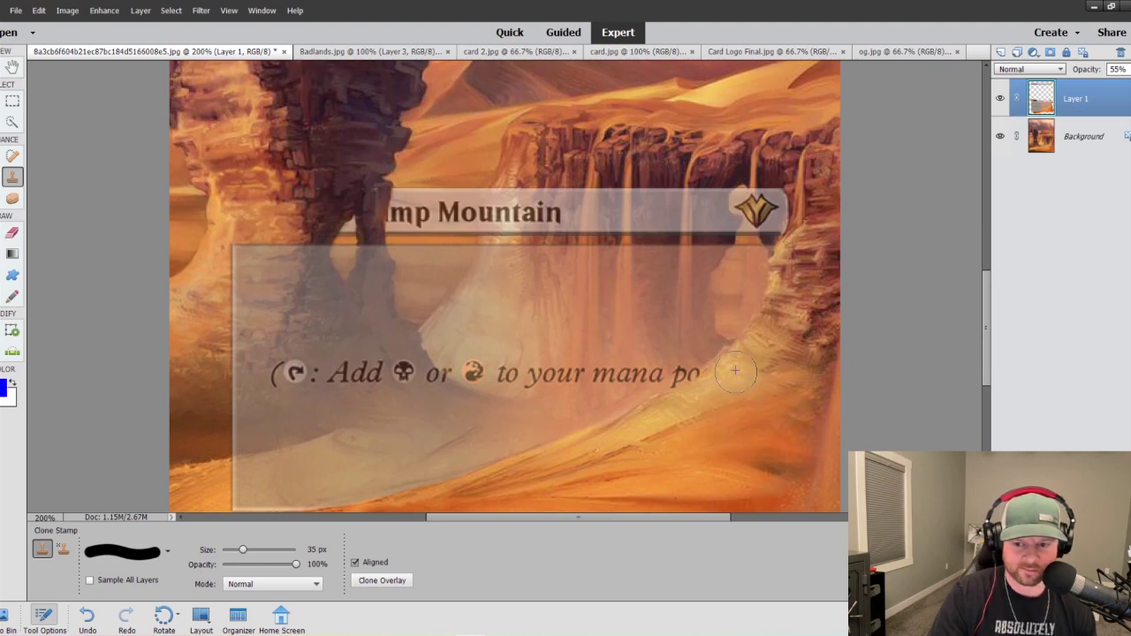
click(474, 439)
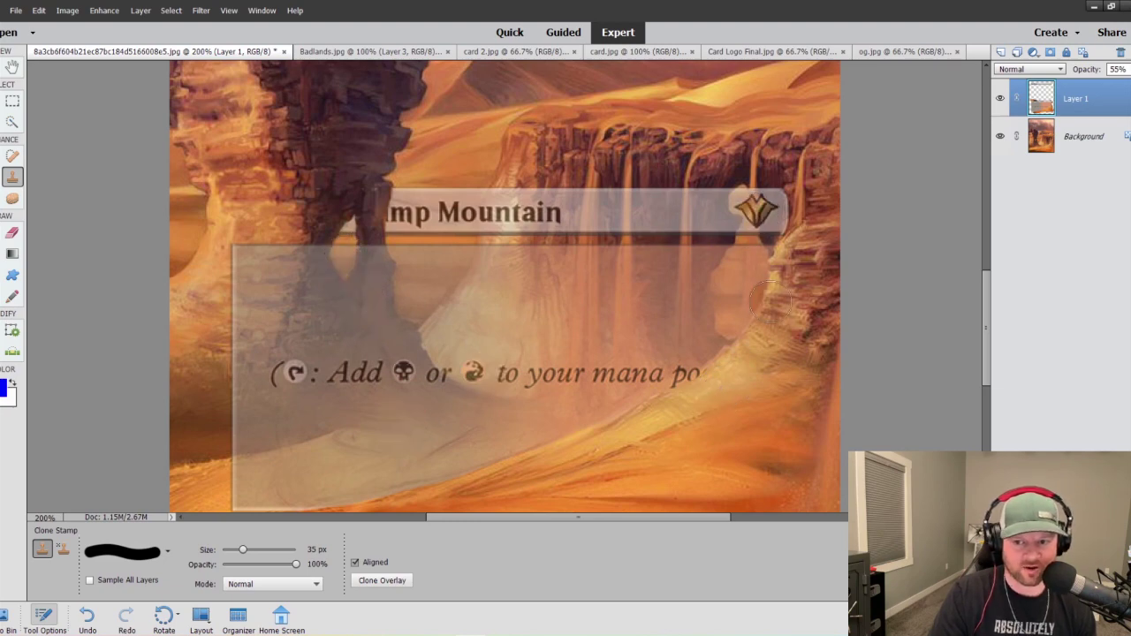
scroll(762, 291, up, 1)
drag(983, 318, 983, 289)
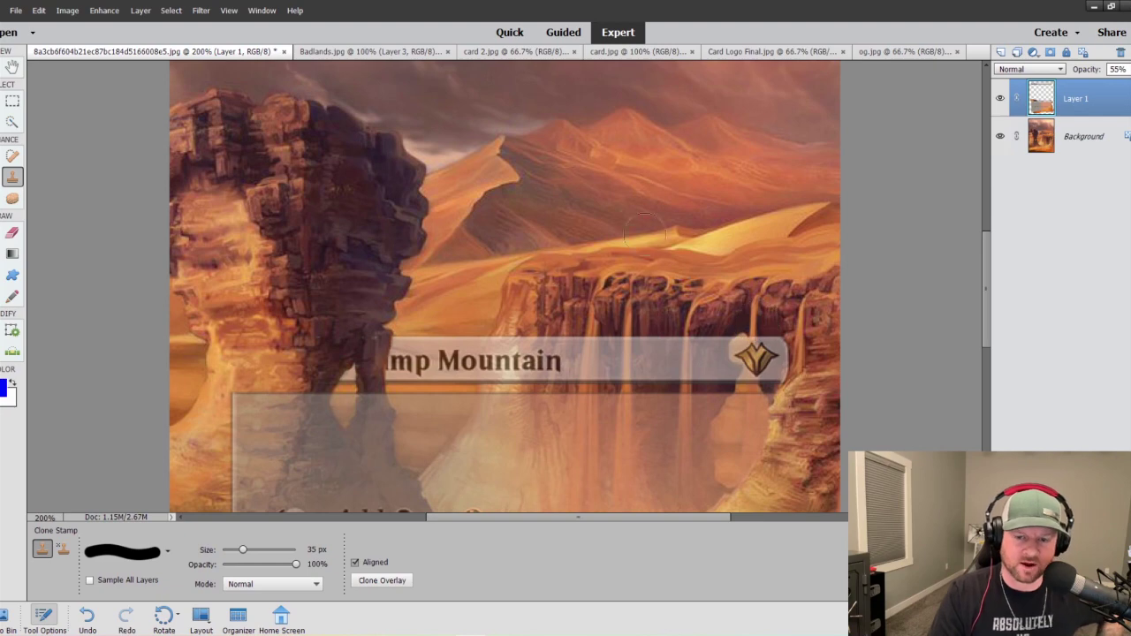
drag(986, 295, 980, 255)
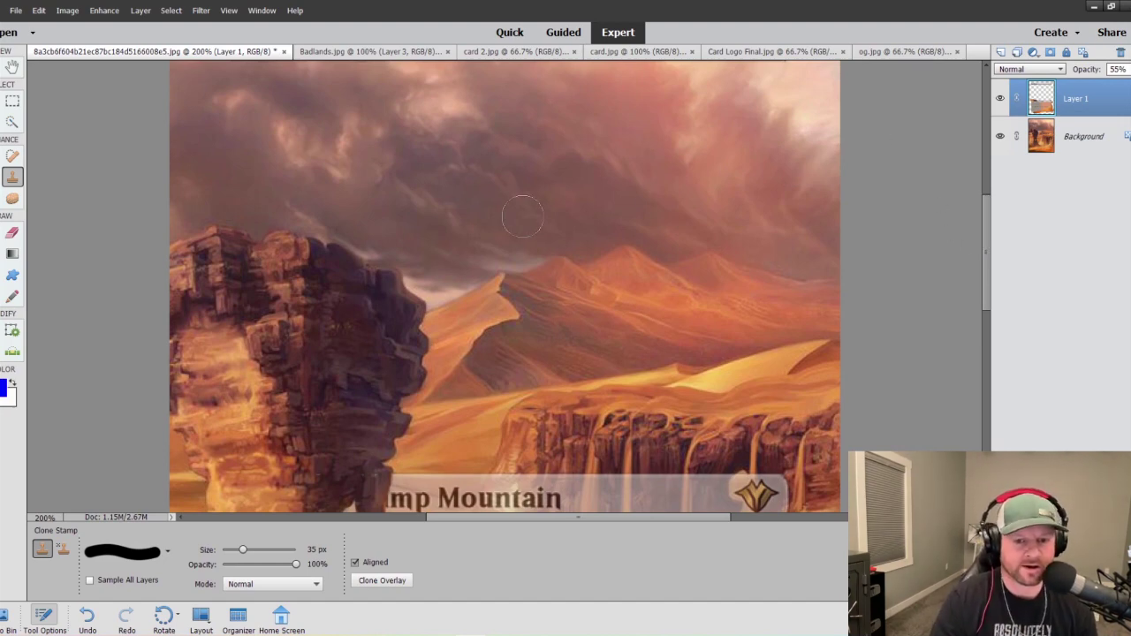
scroll(557, 247, up, 3)
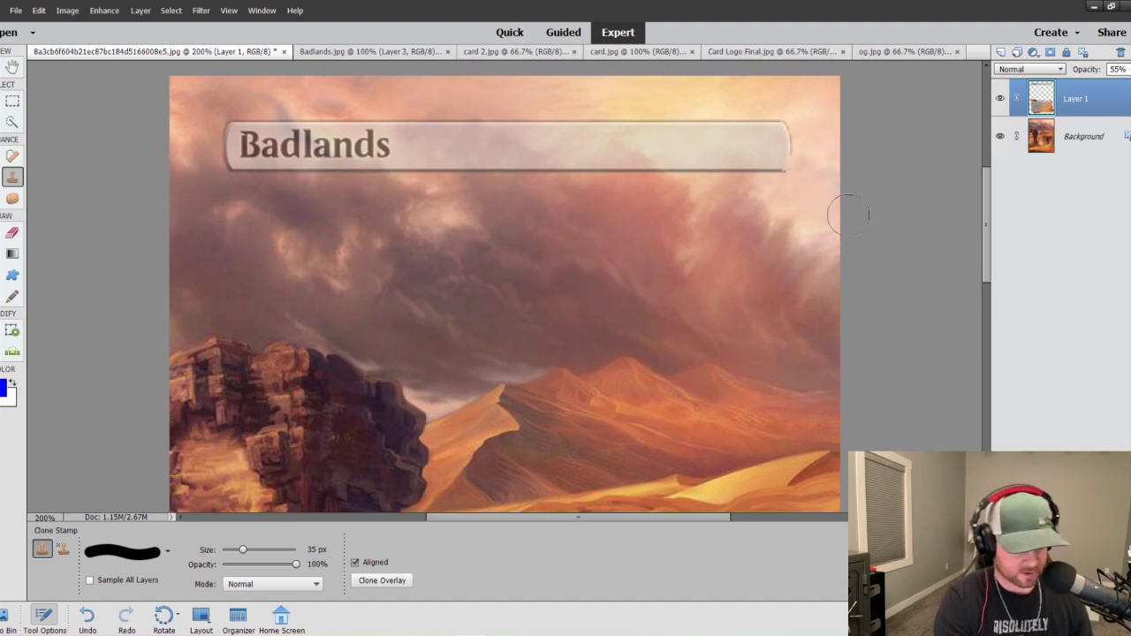
Undo the stray dab on the "Badlands" name bar, reduce the Clone Stamp to 20 px and erase the outline at the bar's far end.
key(ctrl+plus)
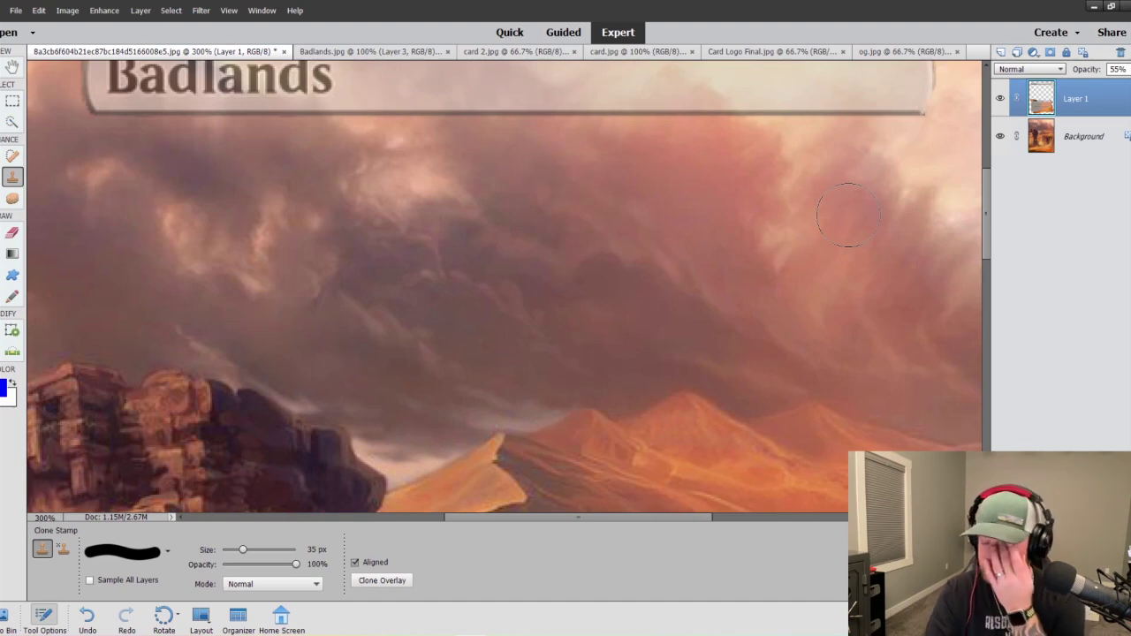
scroll(848, 215, up, 3)
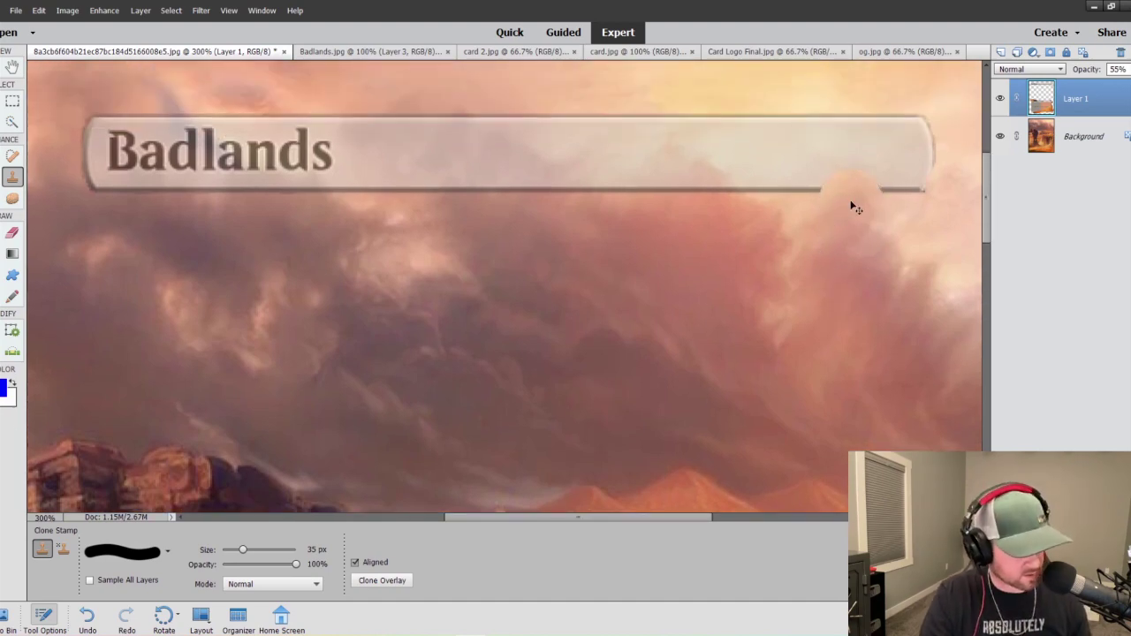
key(ctrl+z)
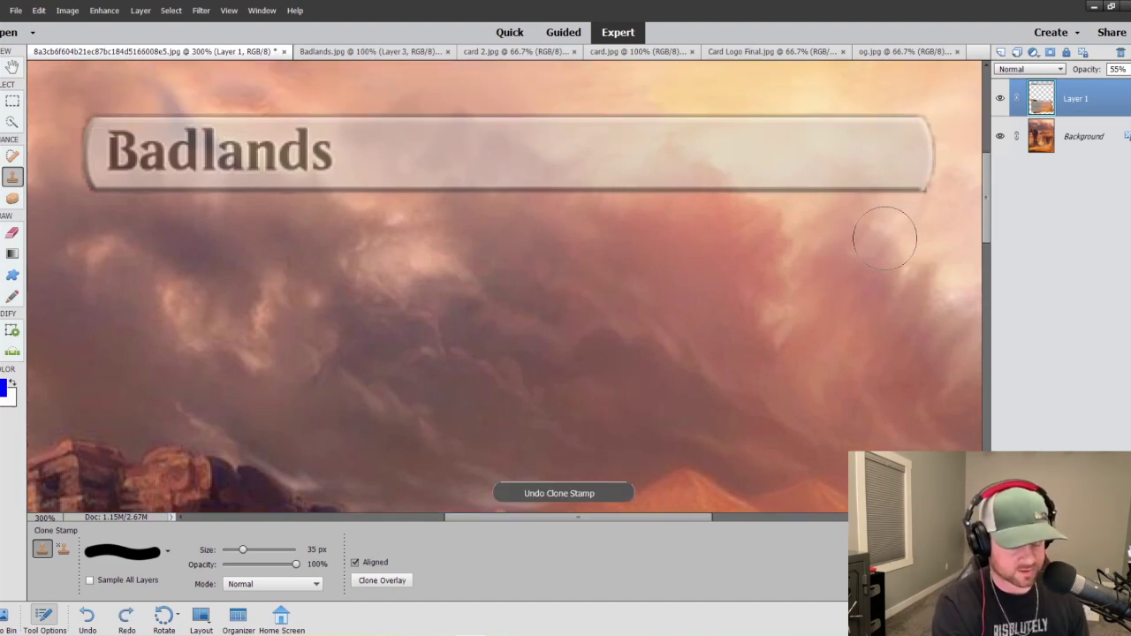
key(bracketleft)
key(bracketleft)
key(bracketleft)
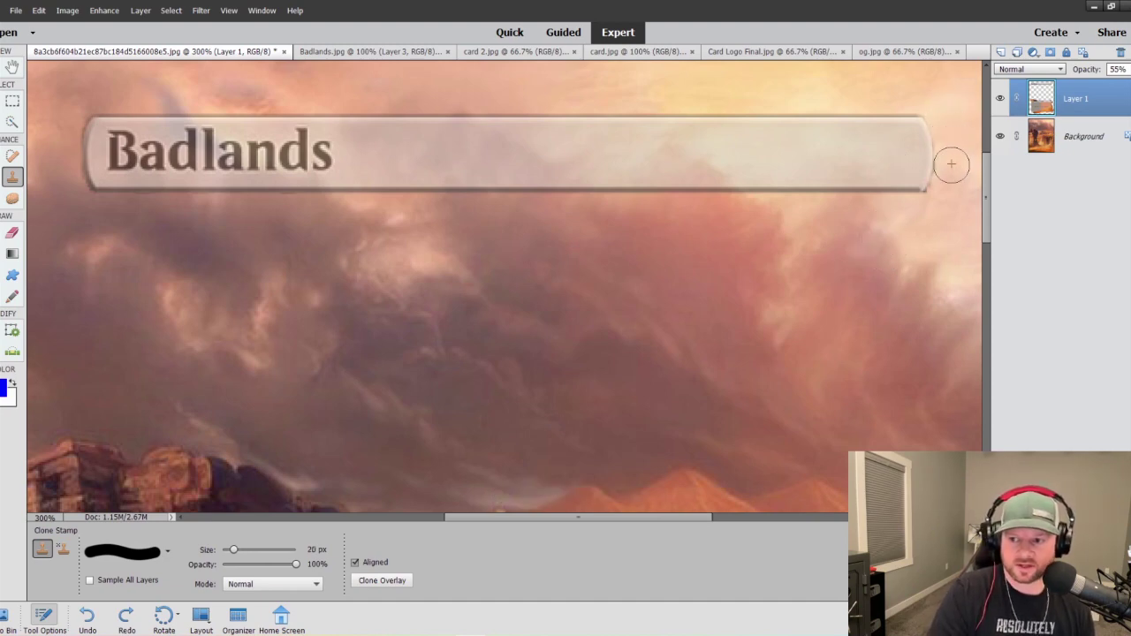
drag(939, 198, 946, 189)
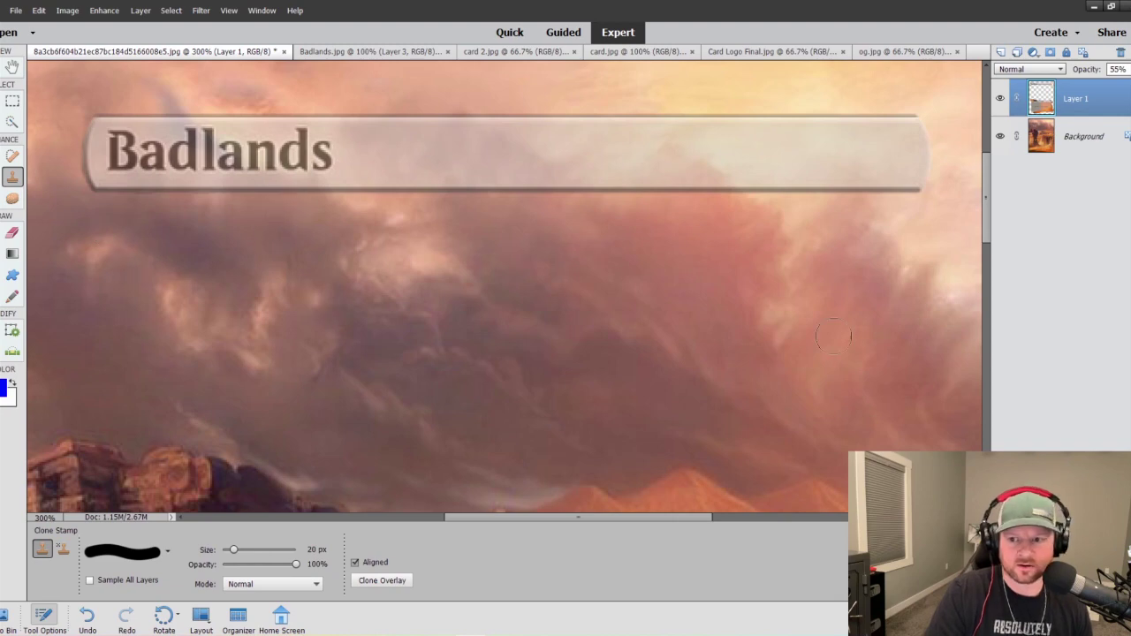
Clone away the dark line along the name bar's upper edge within a rectangular selection just above it, and deselect.
key(ctrl+1)
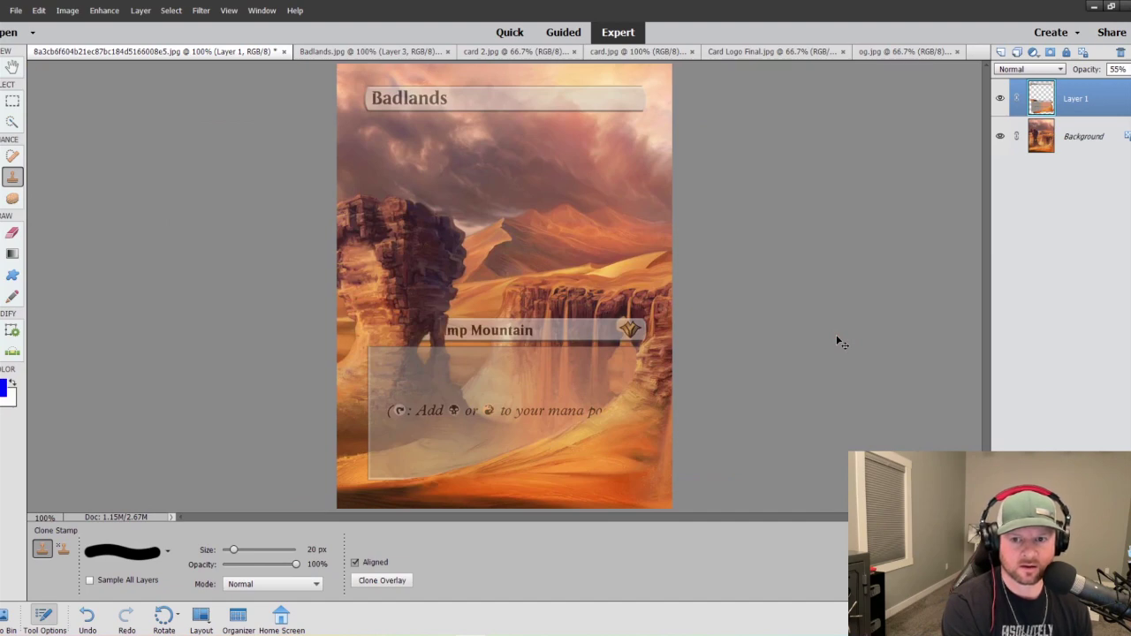
key(ctrl+equal)
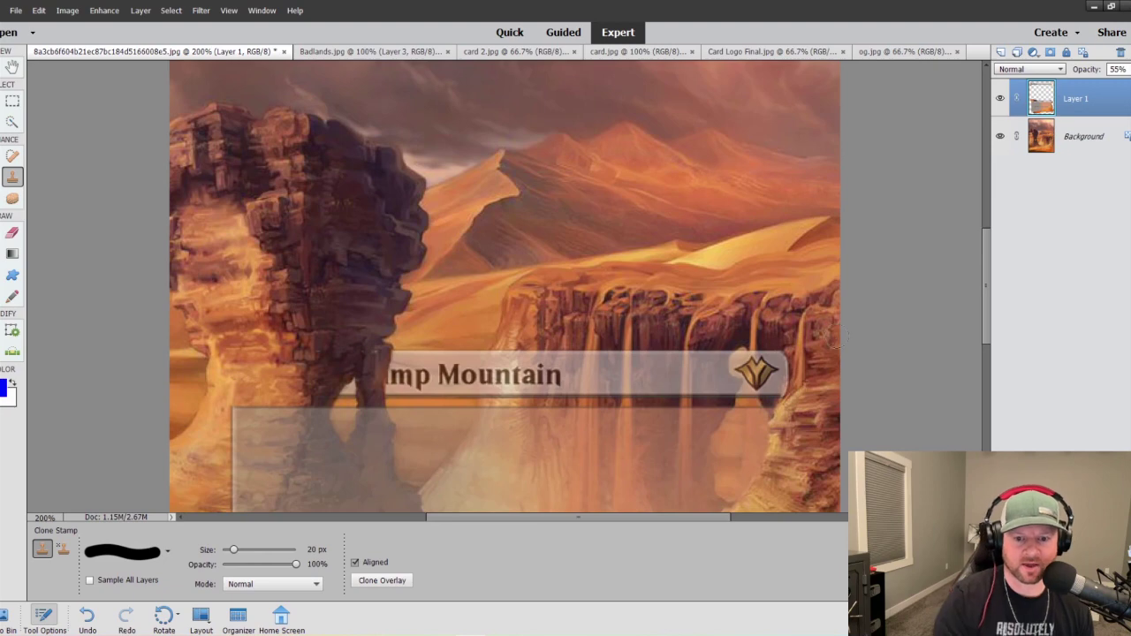
scroll(711, 228, up, 5)
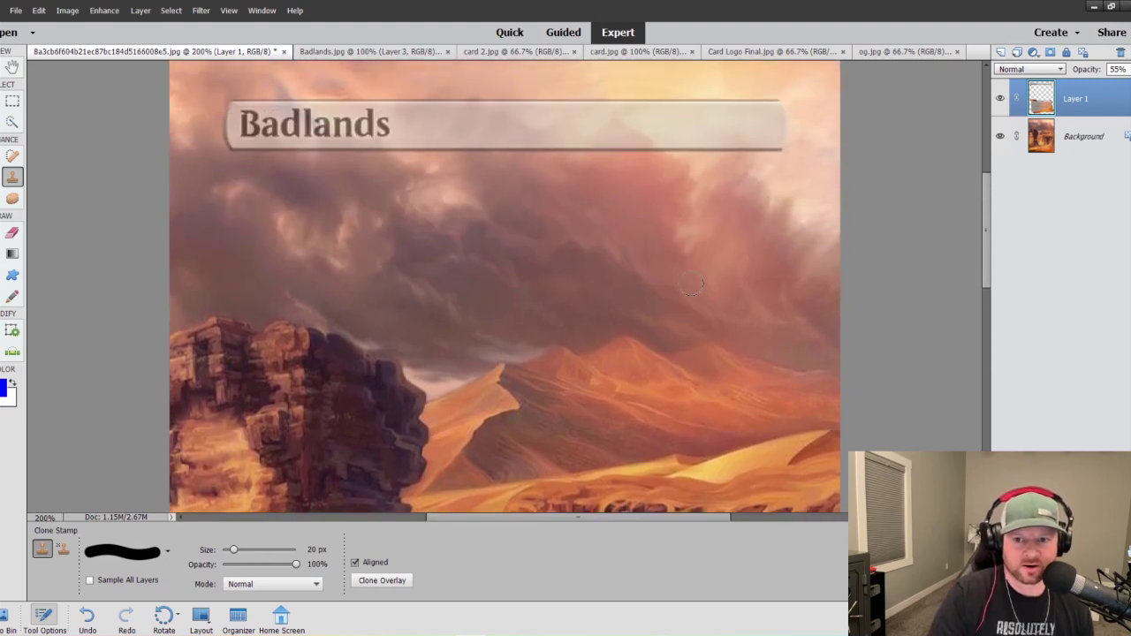
click(13, 102)
drag(204, 77, 868, 109)
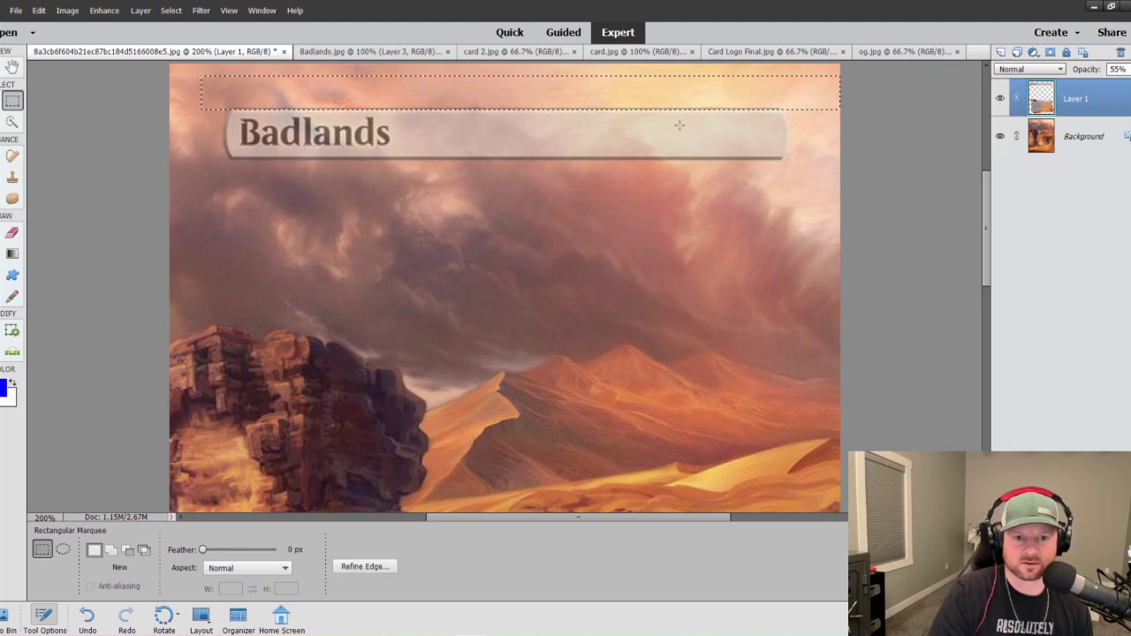
click(12, 178)
mouse_move(756, 86)
mouse_down()
mouse_move(791, 98)
mouse_move(522, 106)
mouse_move(279, 92)
mouse_up()
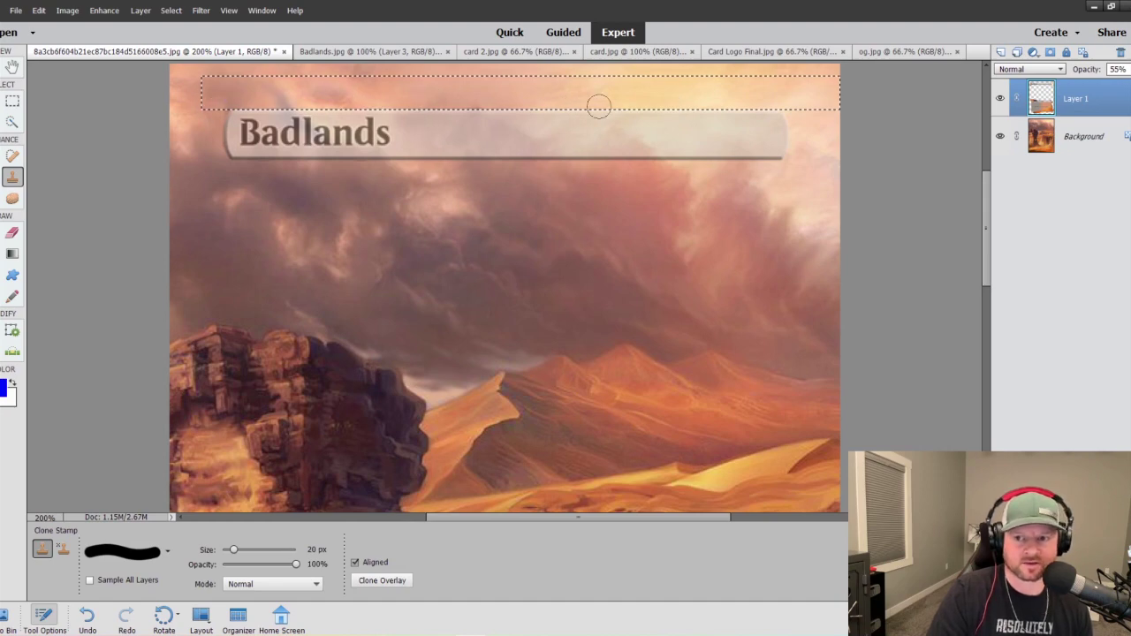
click(12, 101)
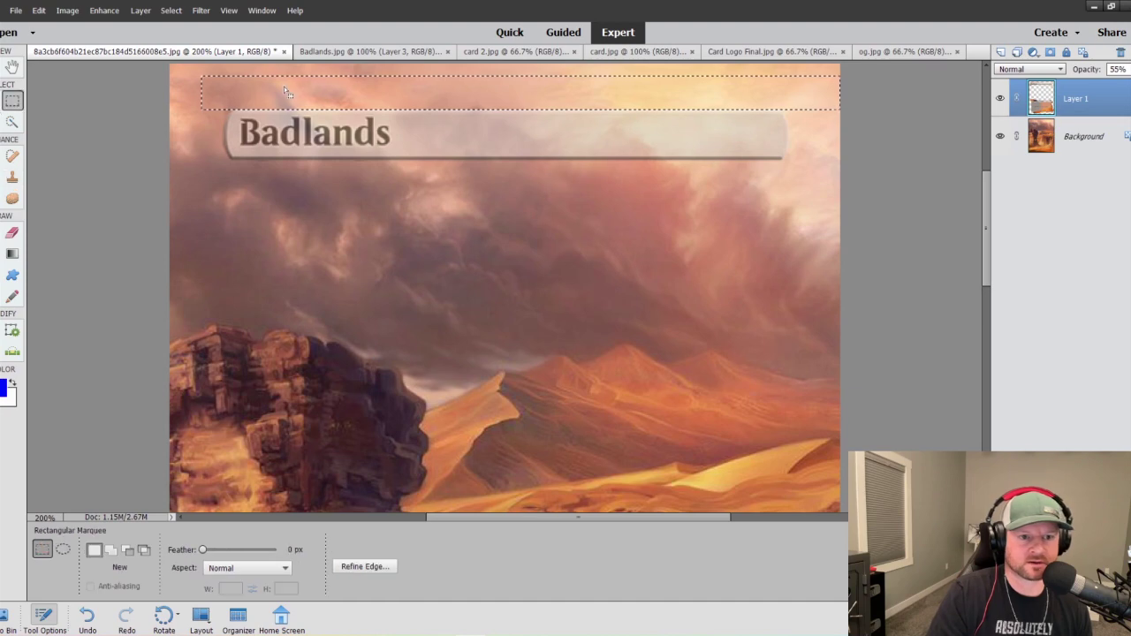
right_click(285, 89)
click(316, 97)
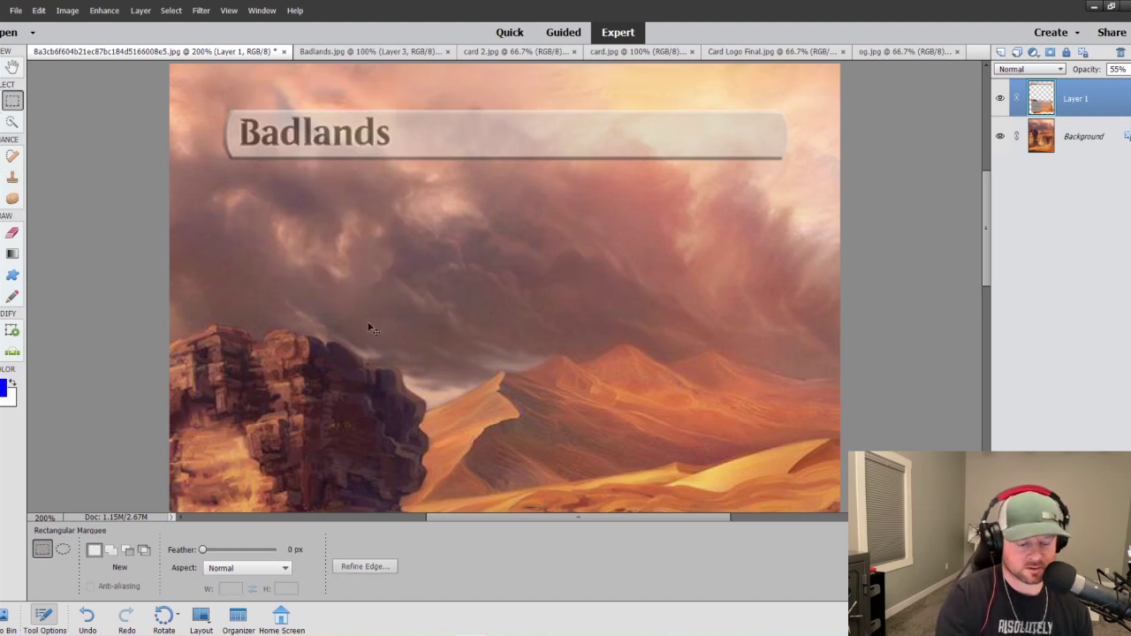
key(ctrl+minus)
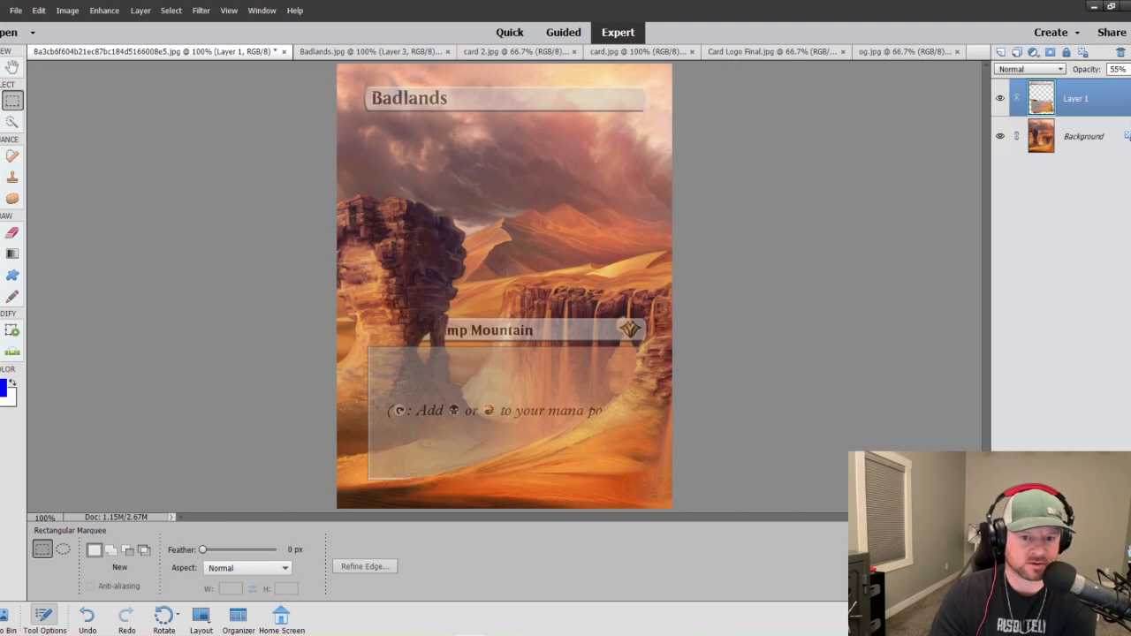
Copy the round CS logo from Card Logo Final.jpg and paste it into the desert Badlands card as a new layer.
click(788, 52)
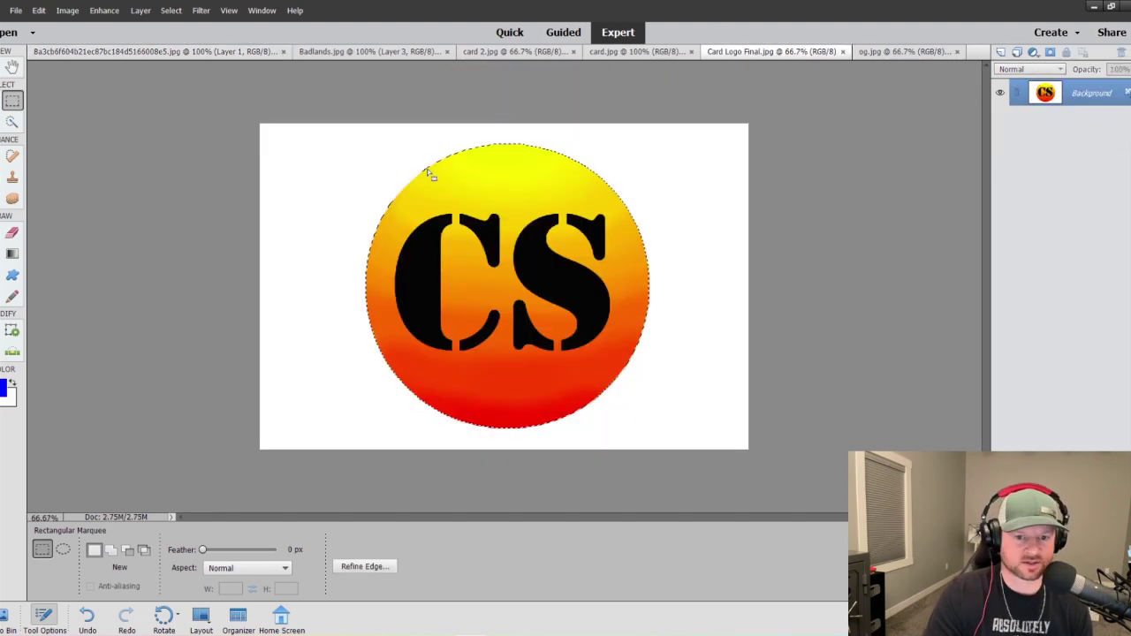
click(204, 51)
key(ctrl+v)
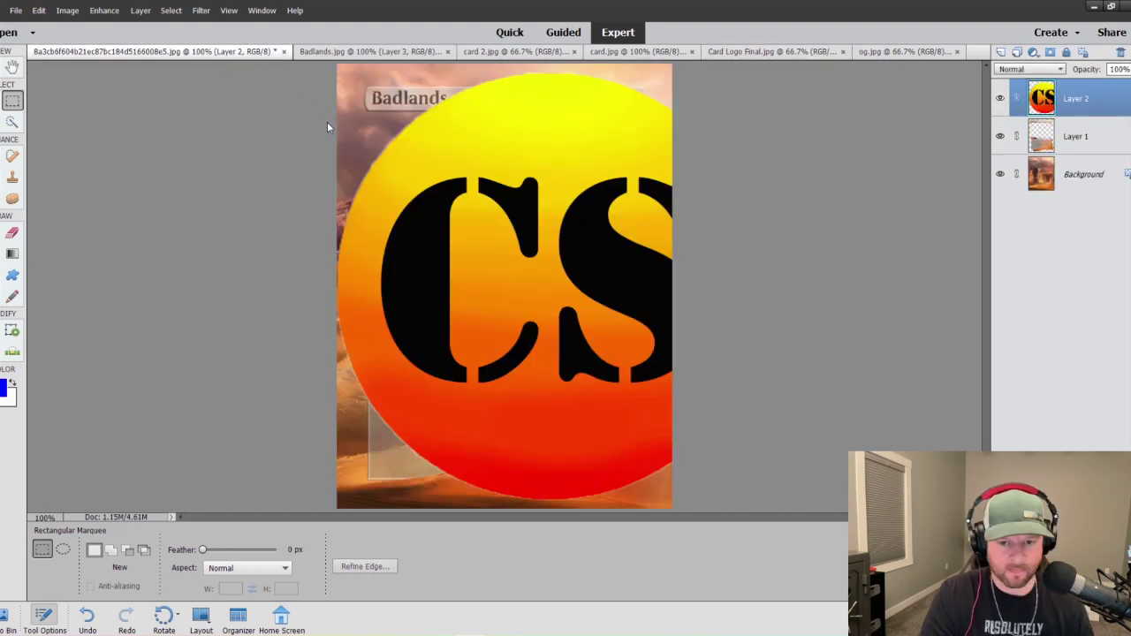
Scale the pasted CS logo down to a tiny badge on the outer side of the rock pillar and commit the transformation.
key(v)
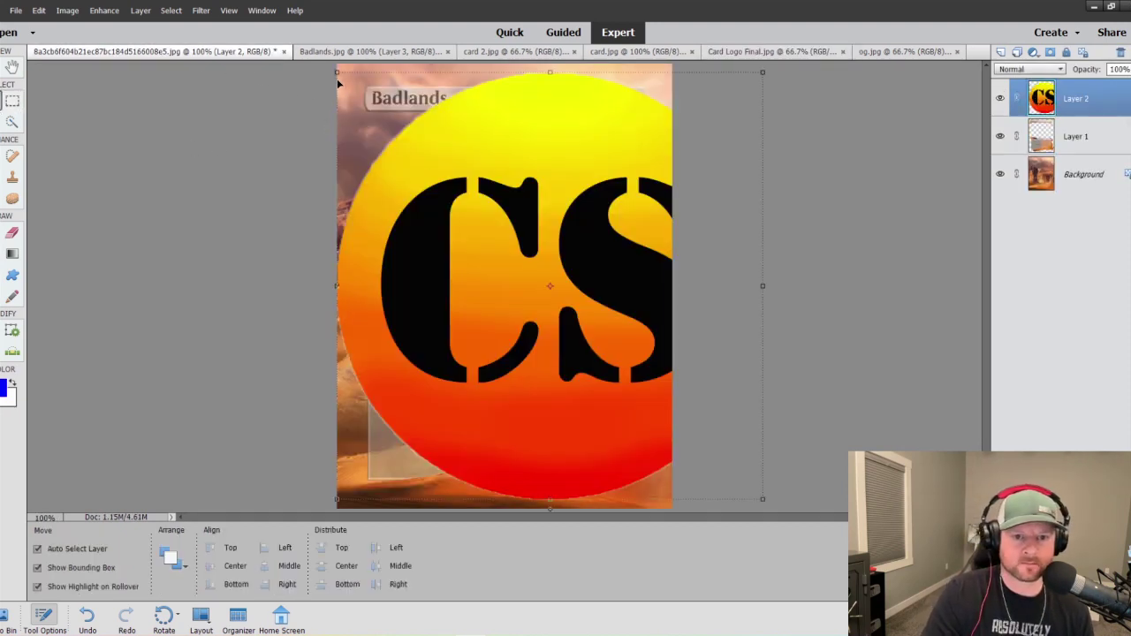
drag(337, 74, 598, 335)
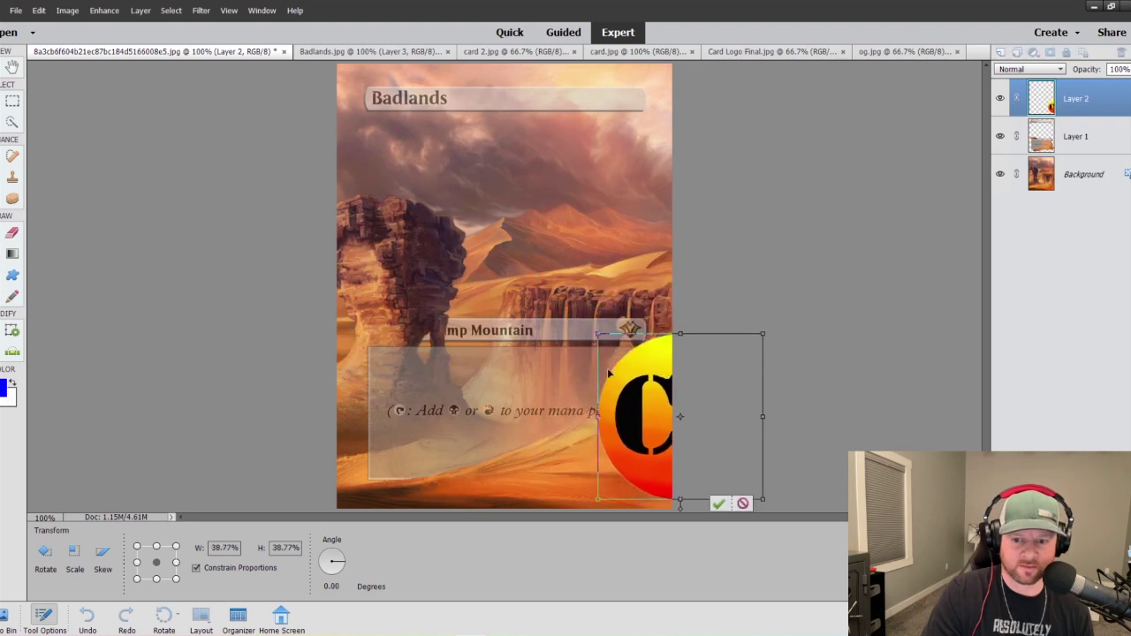
drag(680, 417, 556, 314)
drag(474, 232, 360, 257)
click(323, 282)
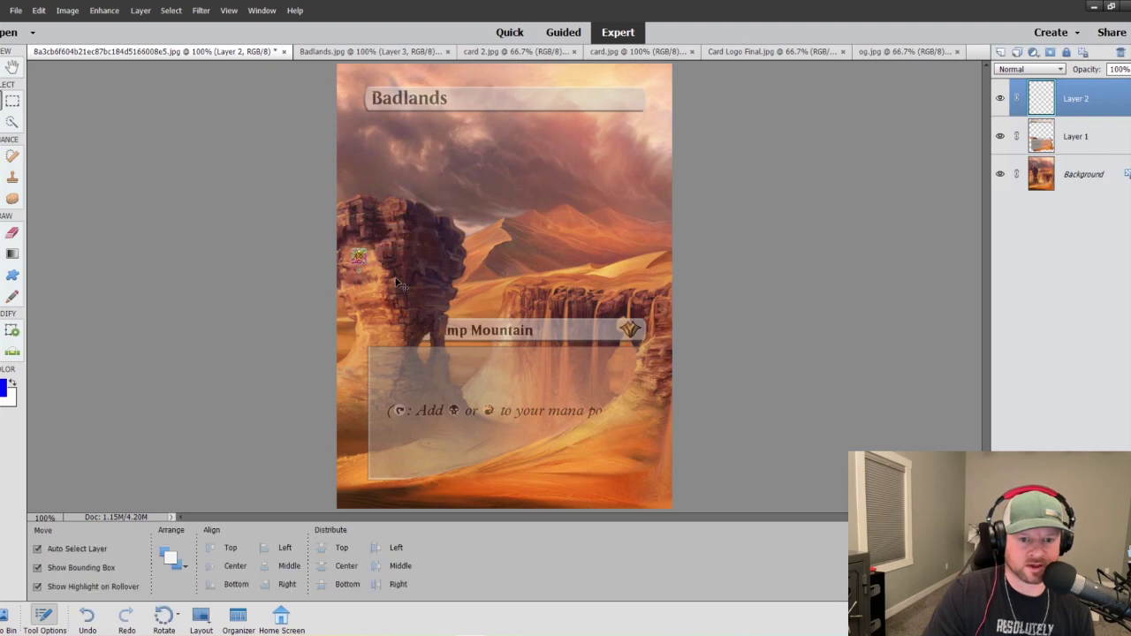
Move the tiny CS logo slightly higher on the rock pillar, near the boundary between lit and shaded rock.
click(488, 294)
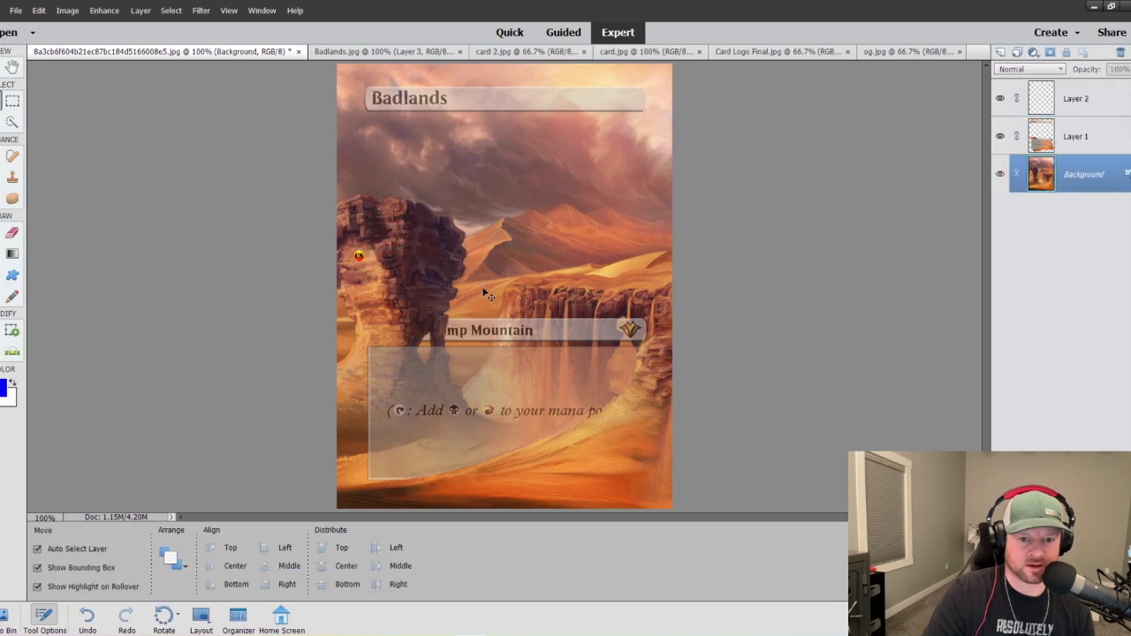
mouse_move(359, 256)
mouse_down()
mouse_move(431, 262)
mouse_move(364, 259)
mouse_move(355, 239)
mouse_up()
click(357, 252)
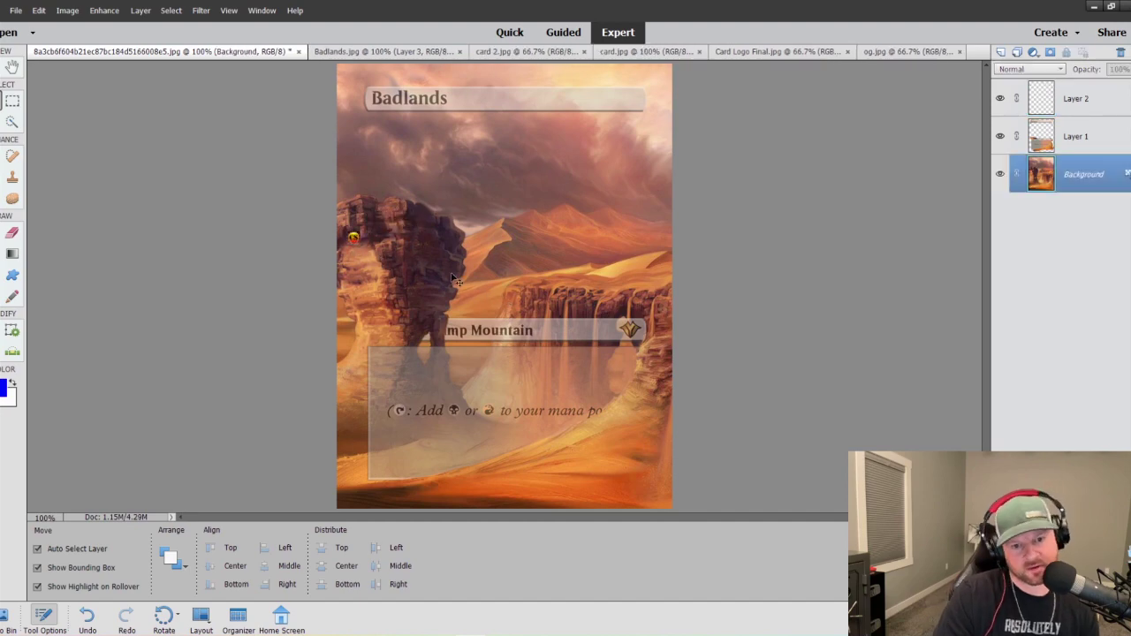
drag(356, 247, 351, 240)
click(393, 271)
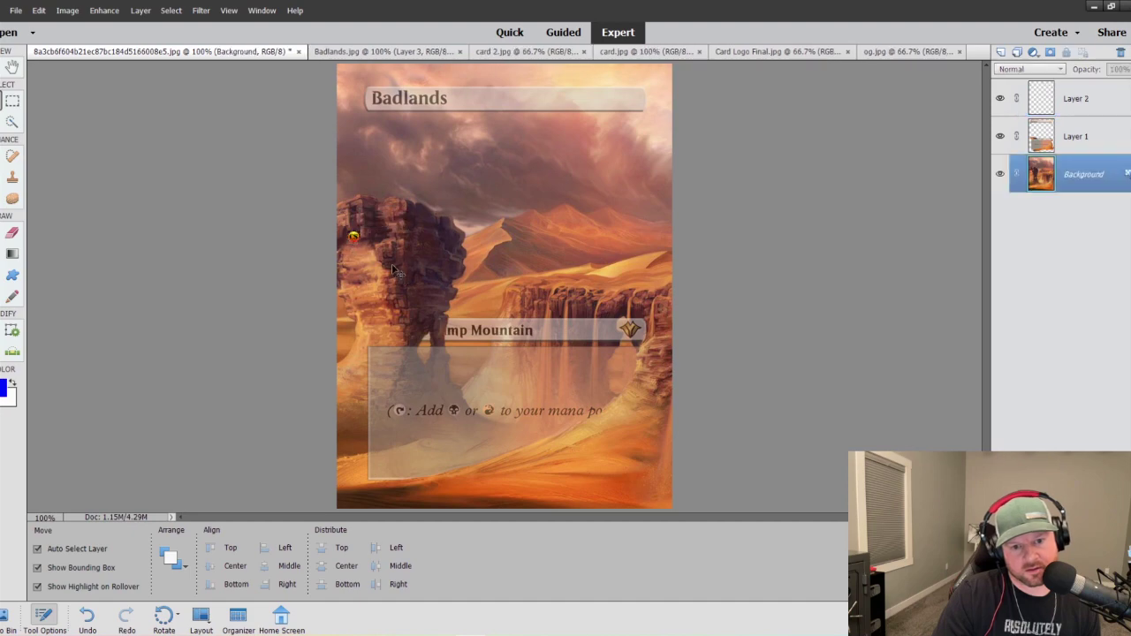
Lower the CS logo layer's opacity to 40%.
click(1072, 100)
click(1123, 69)
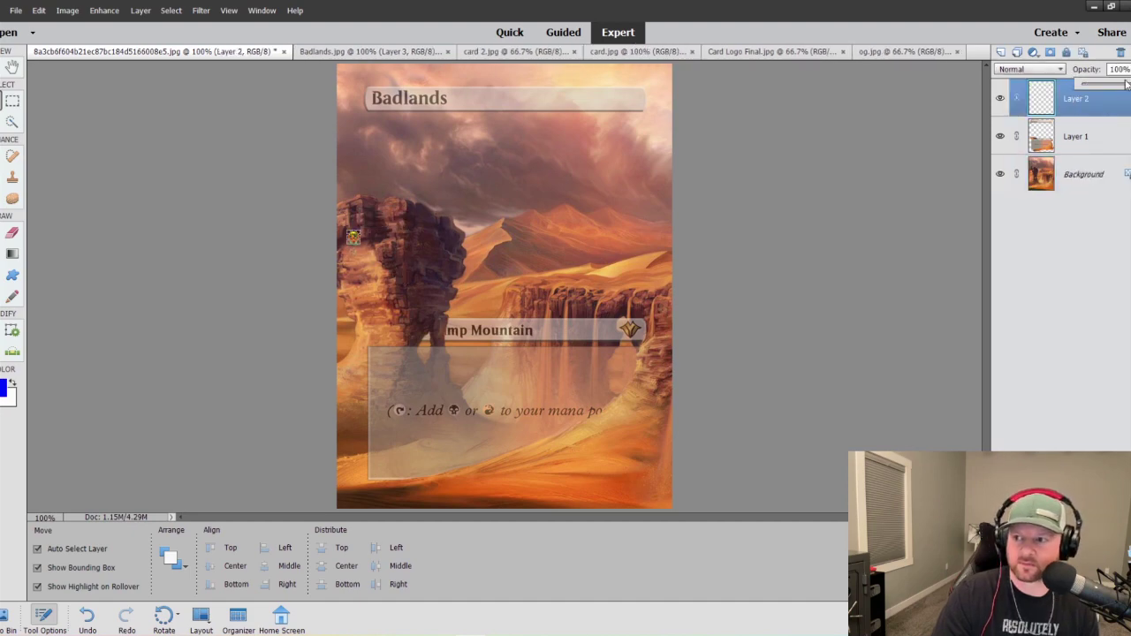
drag(1125, 85, 1120, 85)
click(617, 215)
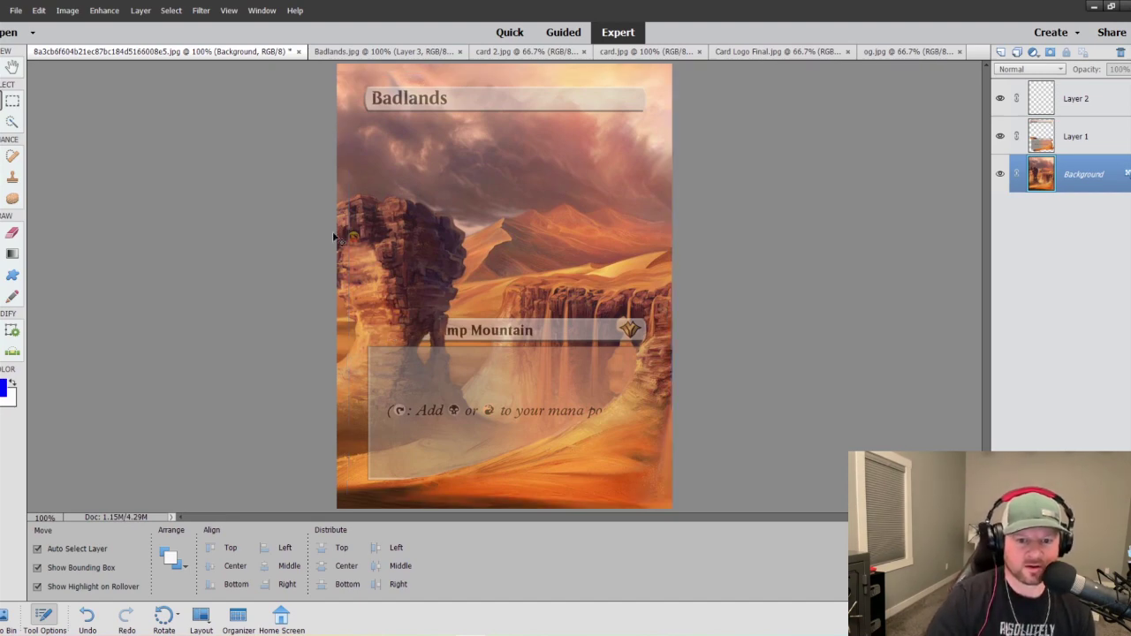
Try the faded CS logo on the shaded side of the rock pillar, first lower down and then near its upper edge.
drag(353, 240, 431, 283)
click(578, 228)
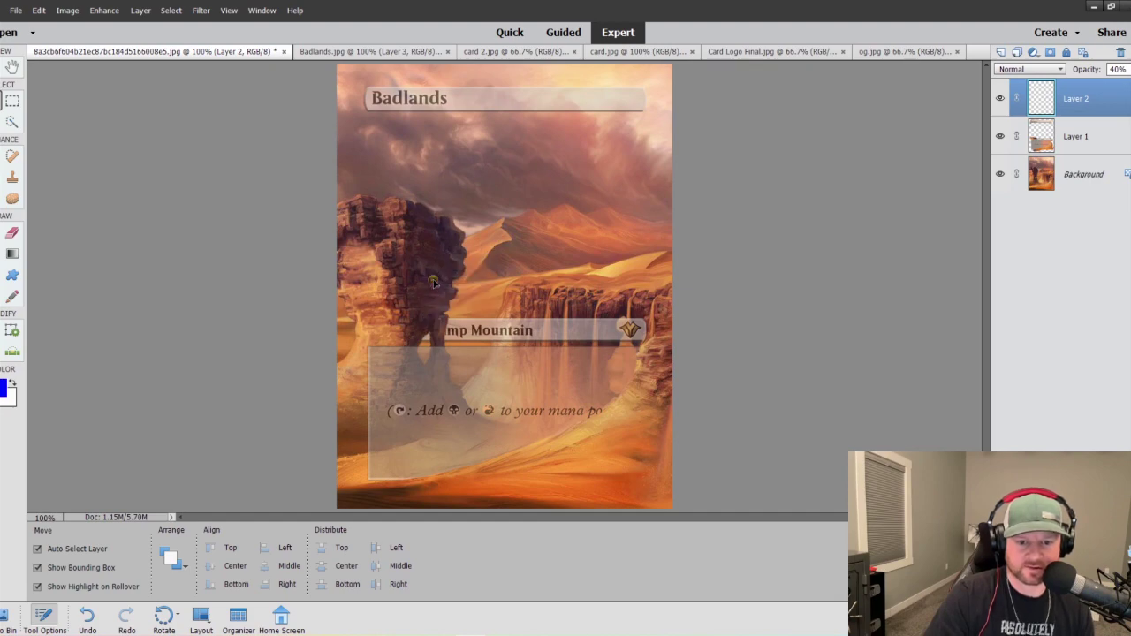
click(424, 297)
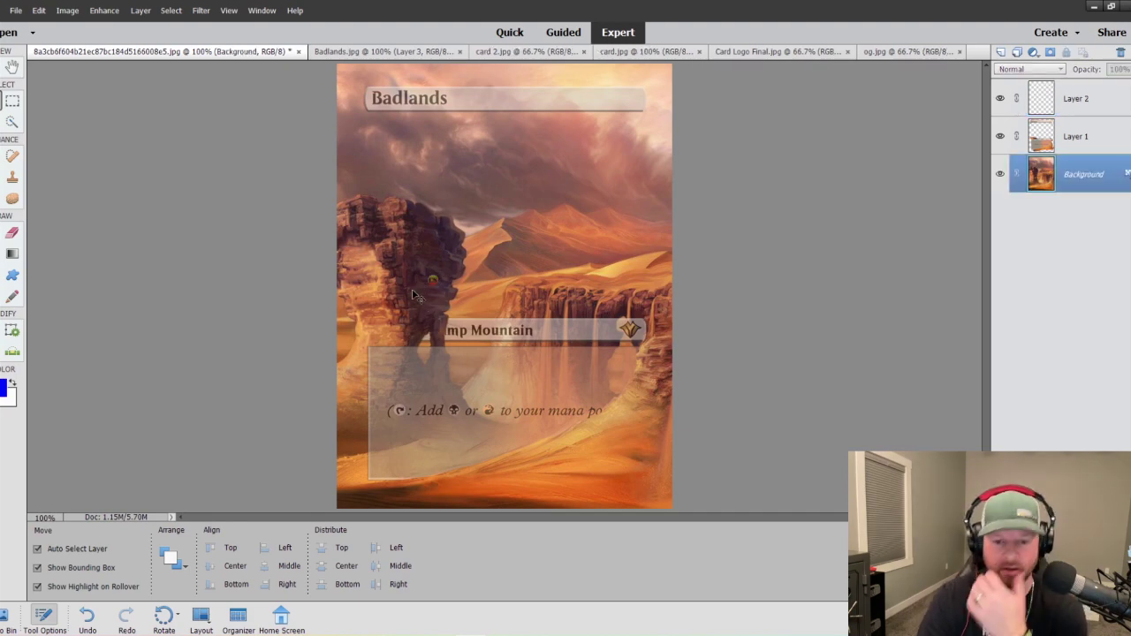
drag(435, 281, 447, 241)
key(ctrl+equal)
key(ctrl+equal)
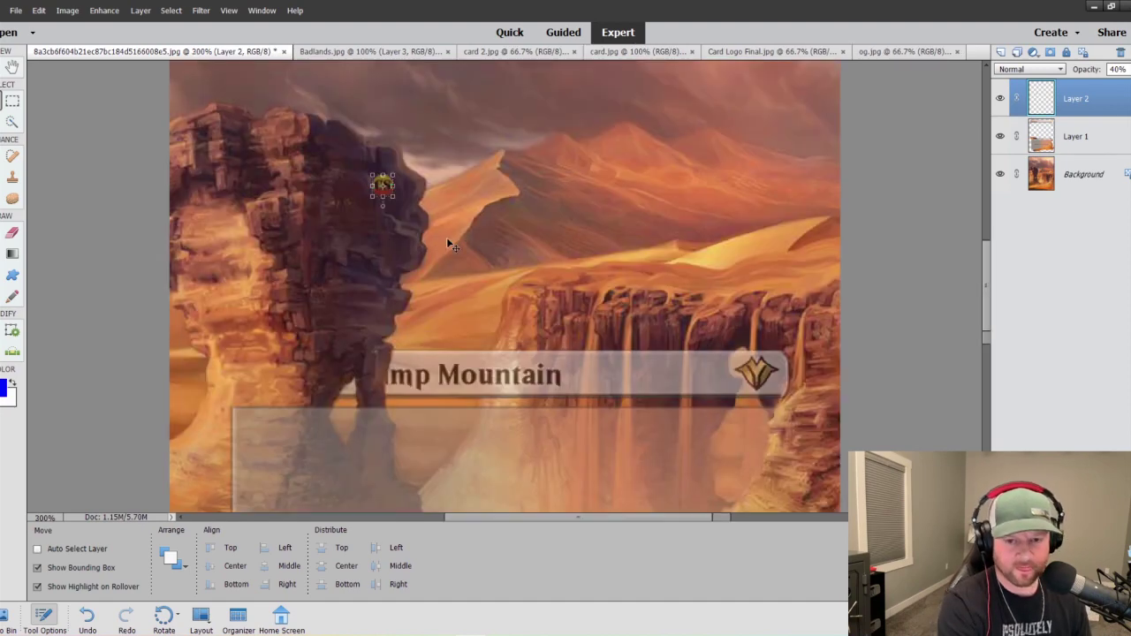
Place the faded CS logo in the shaded rock just above the pillar's sunlit ledge.
drag(319, 135, 111, 172)
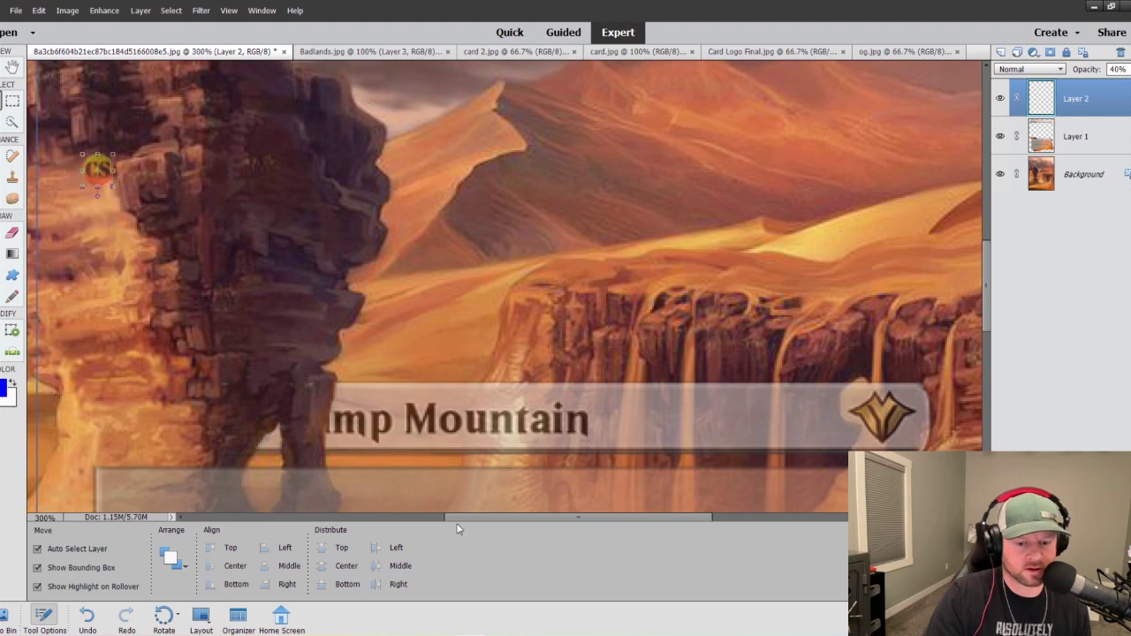
drag(521, 517, 447, 505)
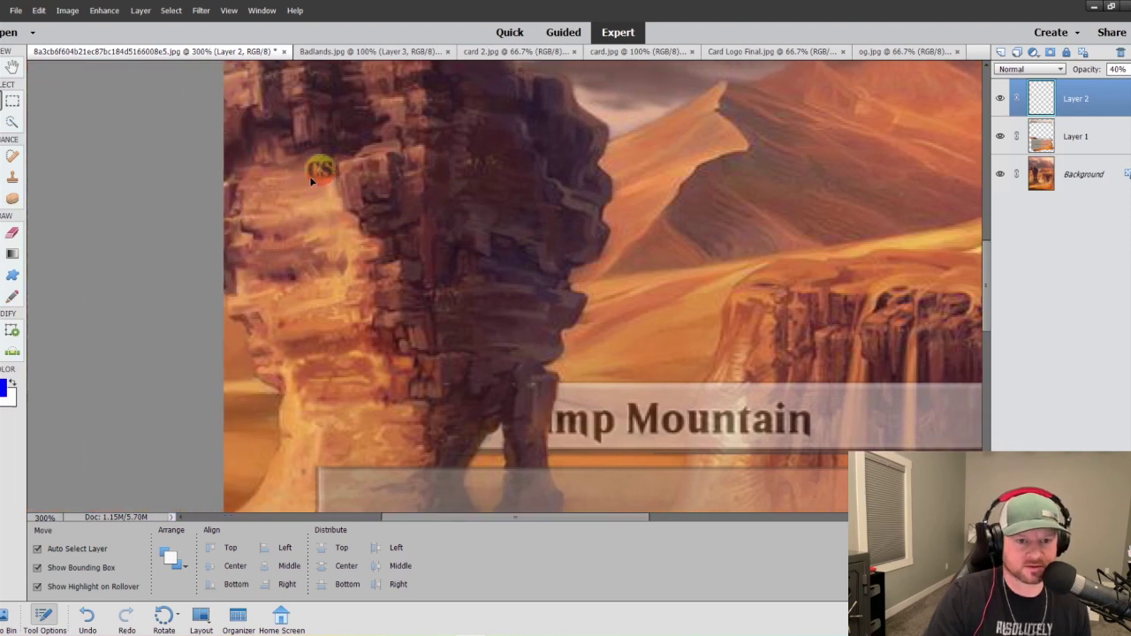
drag(310, 175, 364, 138)
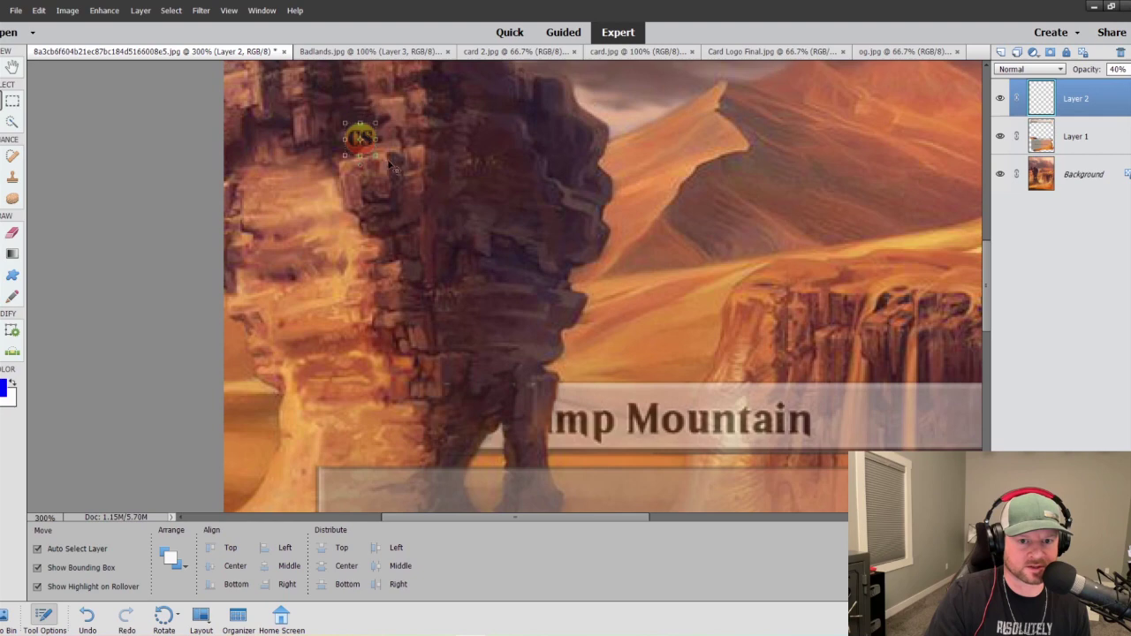
click(479, 320)
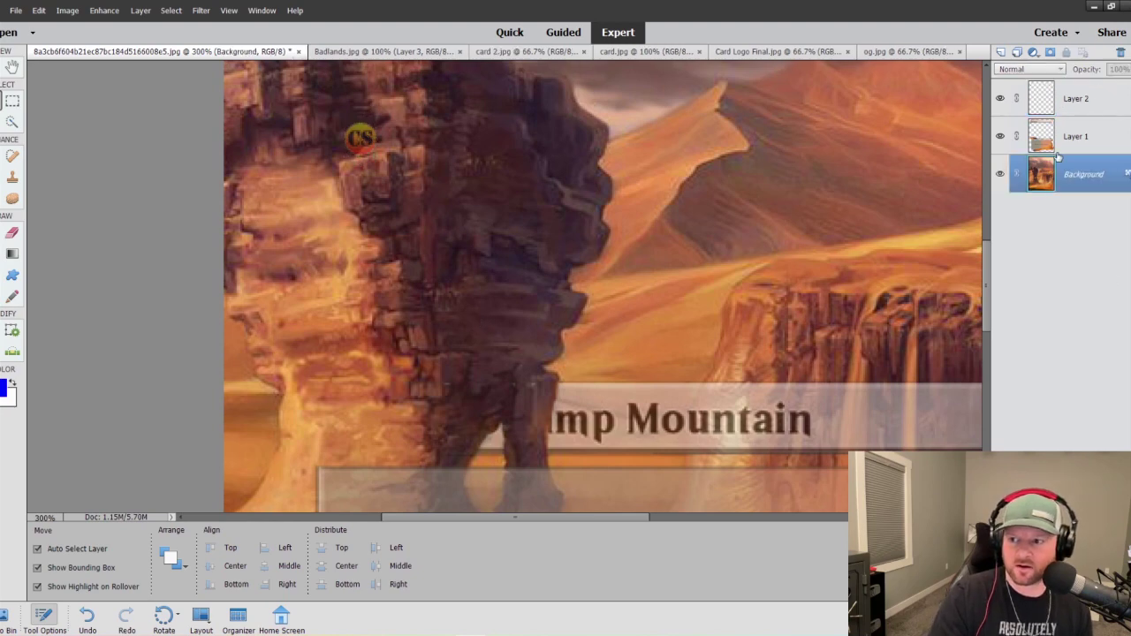
click(1053, 104)
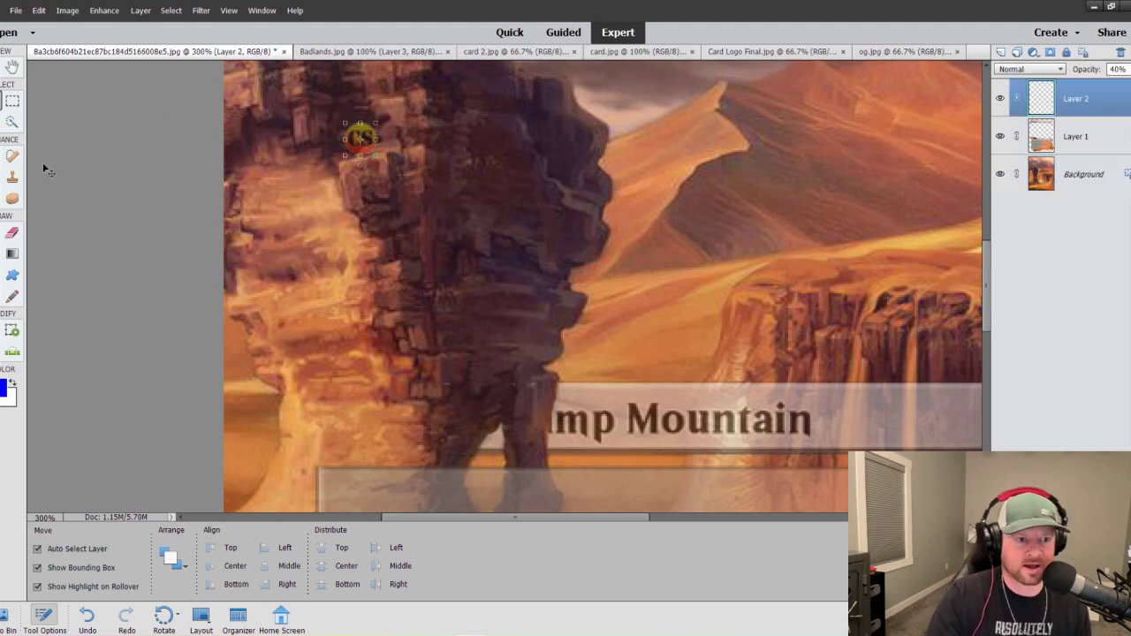
Erase the set symbol at the end of the "Mountain" type bar on Layer 1 with a 20 px Clone Stamp, sampling the plain bar.
click(13, 177)
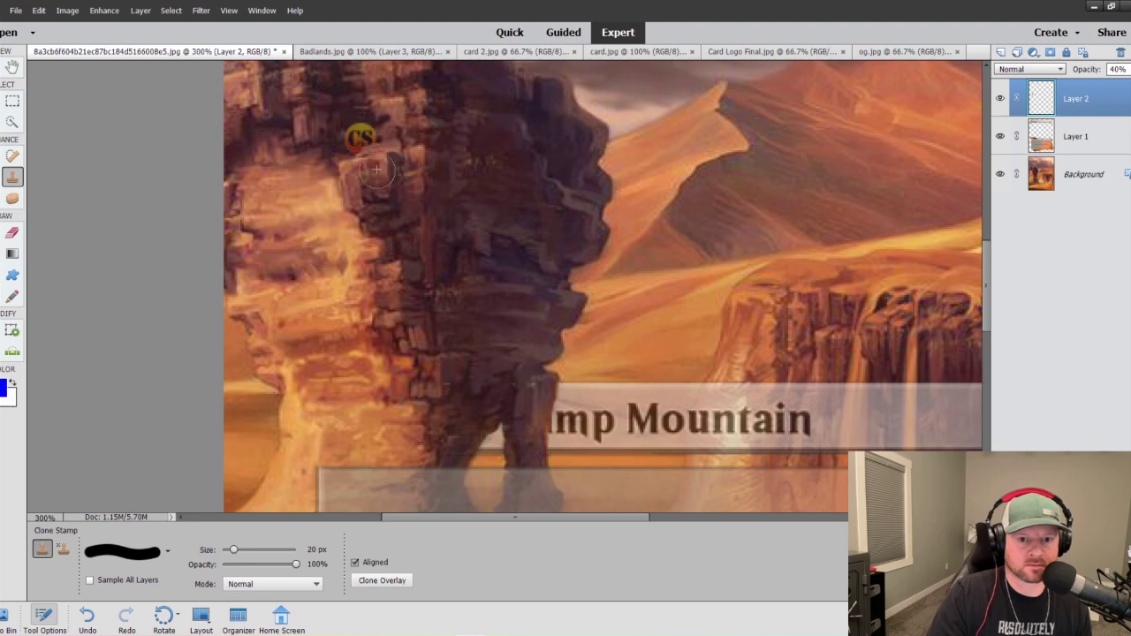
key(ctrl+1)
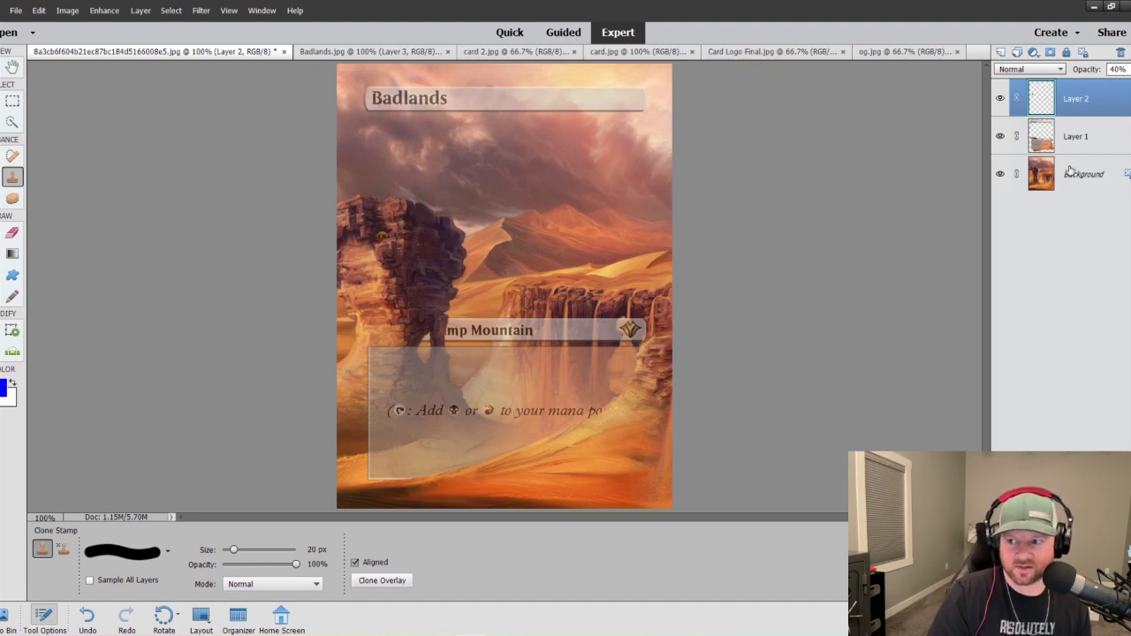
click(1049, 144)
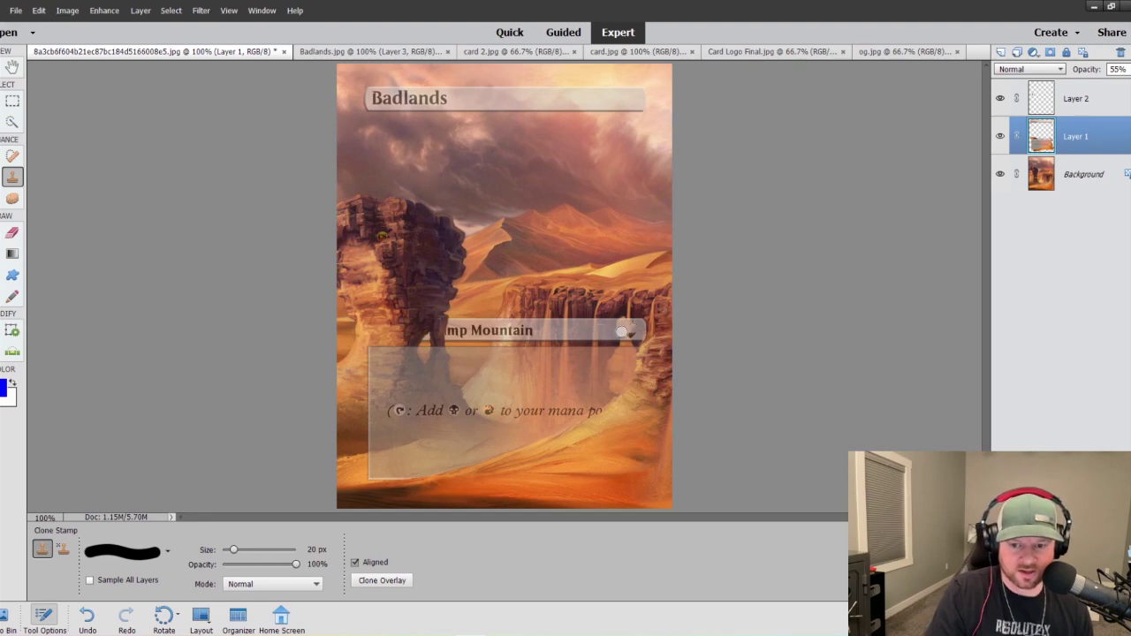
drag(627, 329, 626, 331)
click(626, 329)
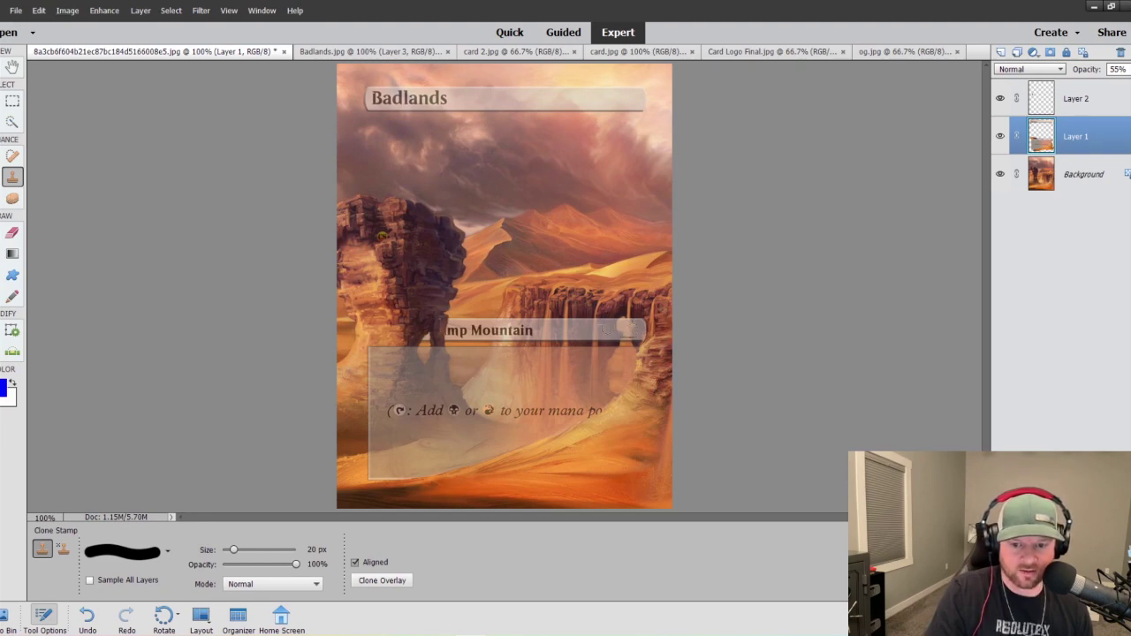
click(628, 329)
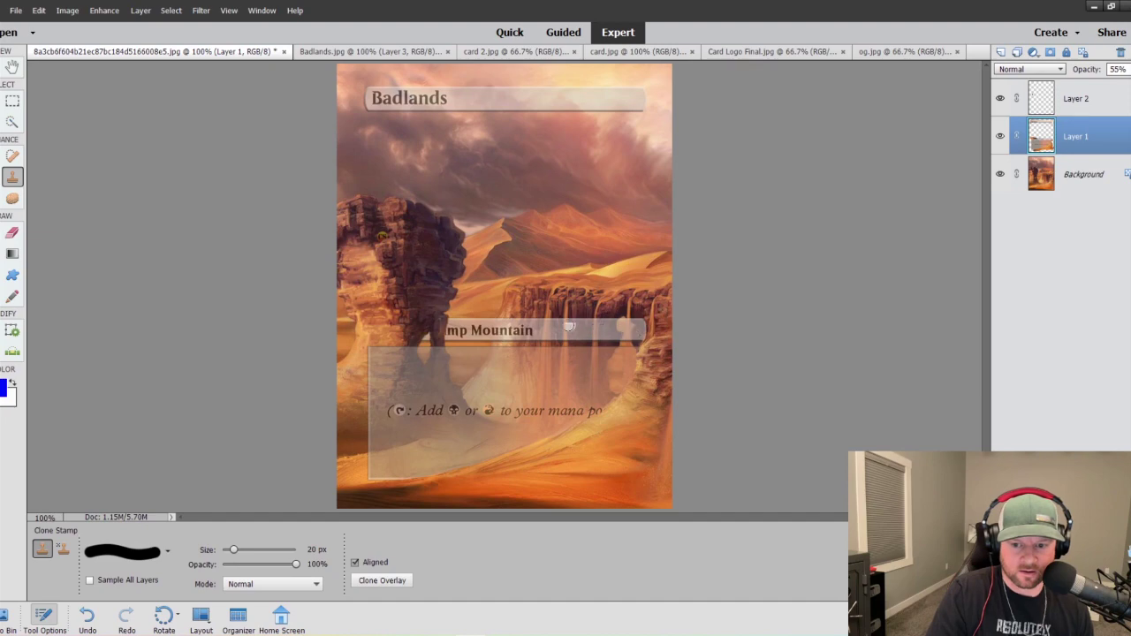
alt+click(552, 329)
click(643, 331)
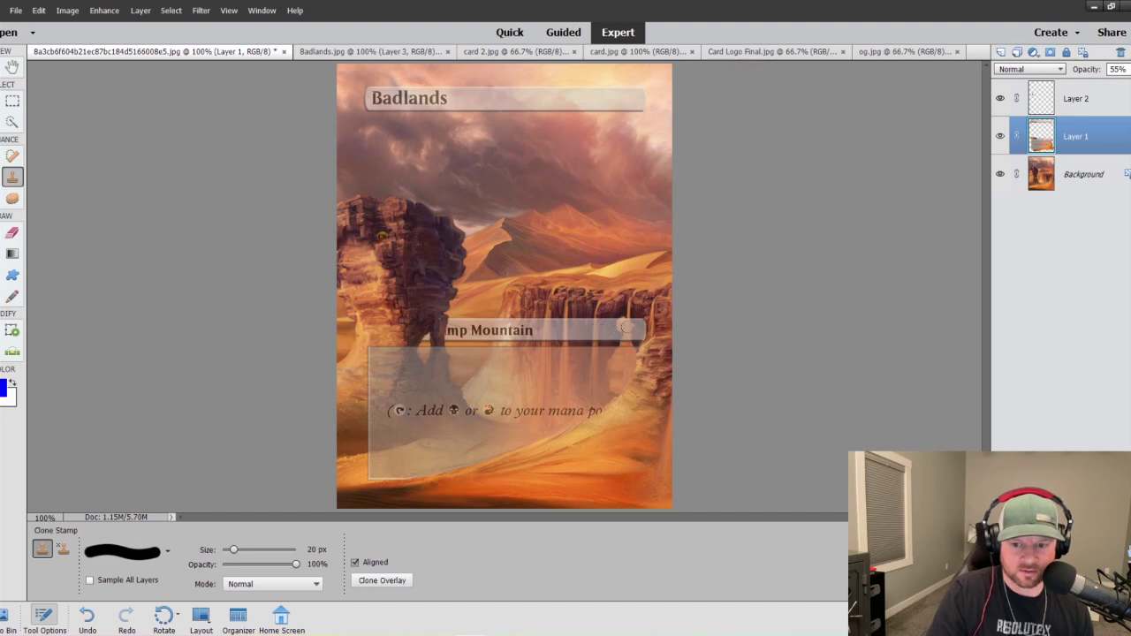
click(636, 328)
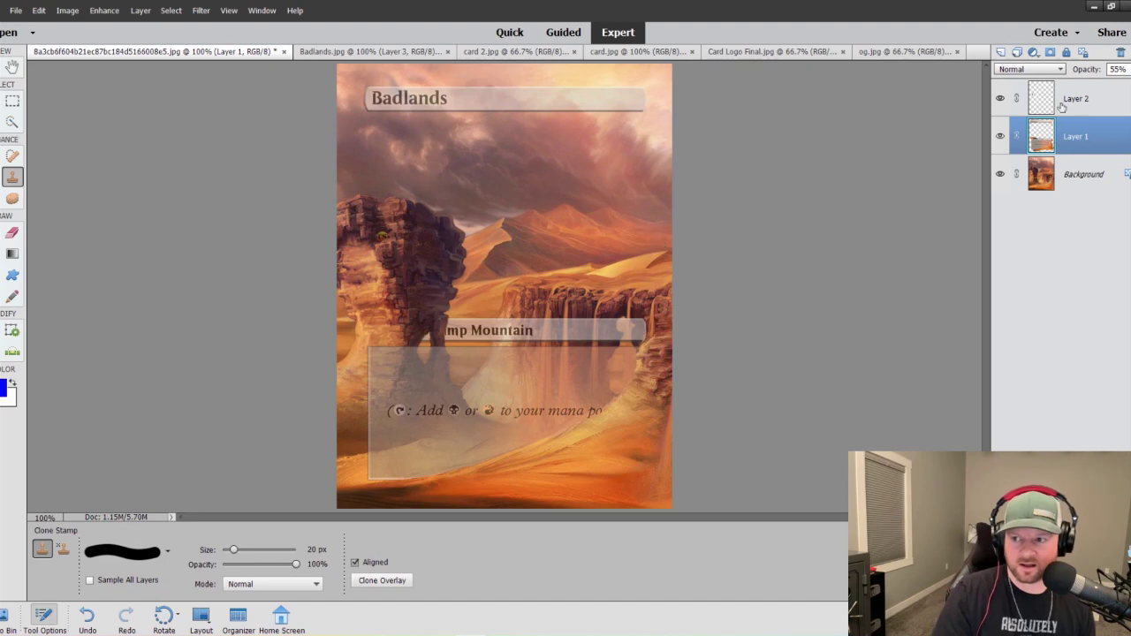
Raise the opacity of Layer 1 to 69% and compare the card with the Badlands.jpg version.
click(1123, 69)
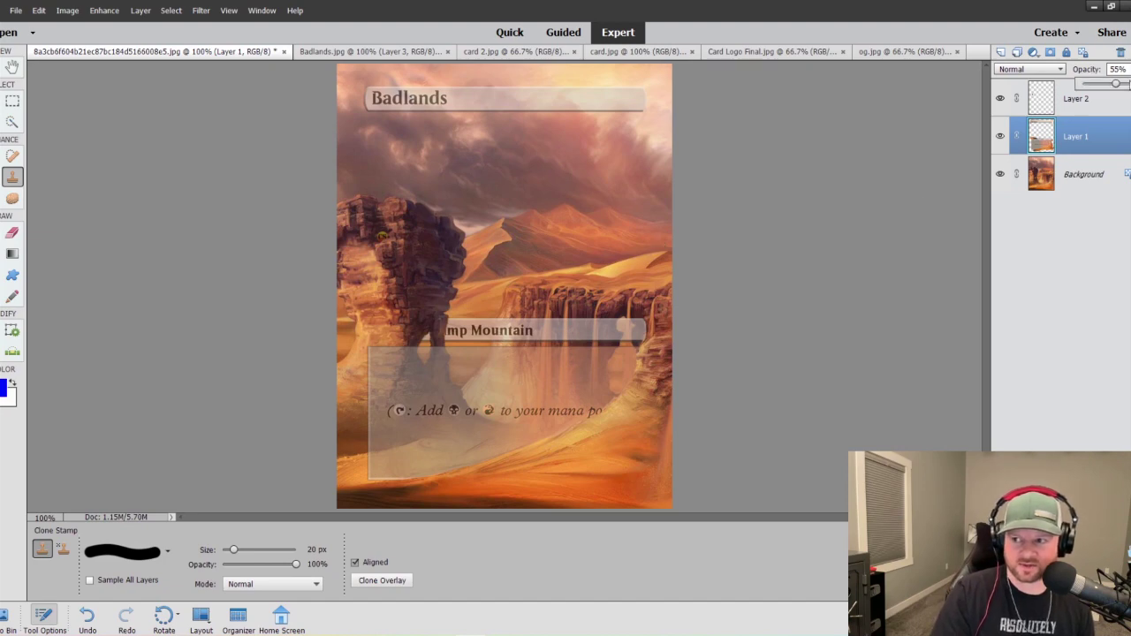
click(1124, 84)
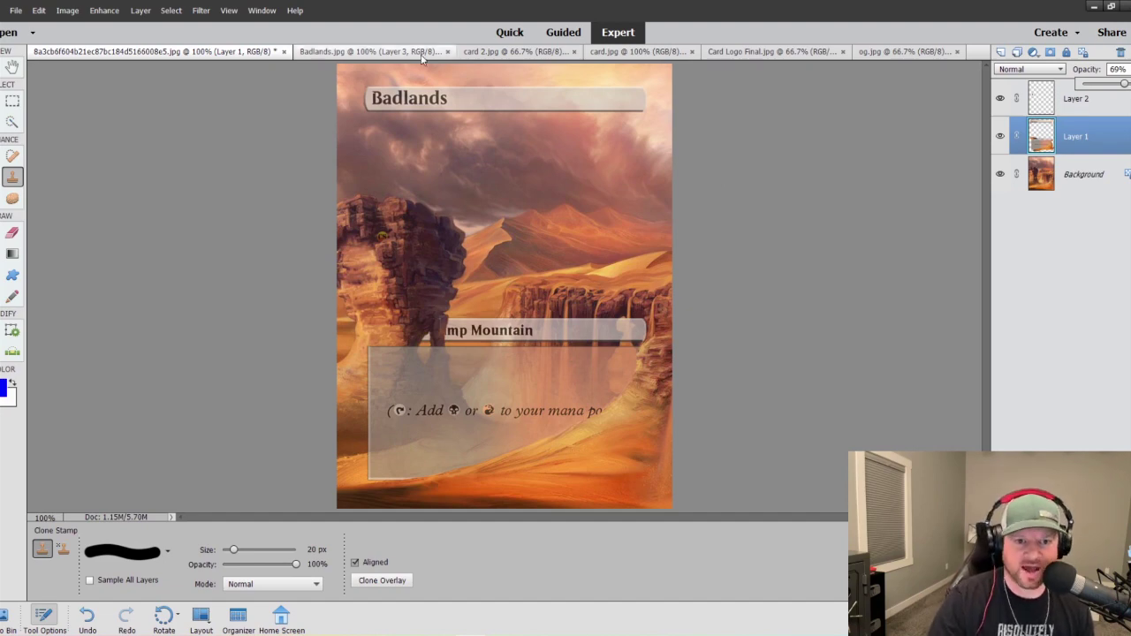
click(356, 51)
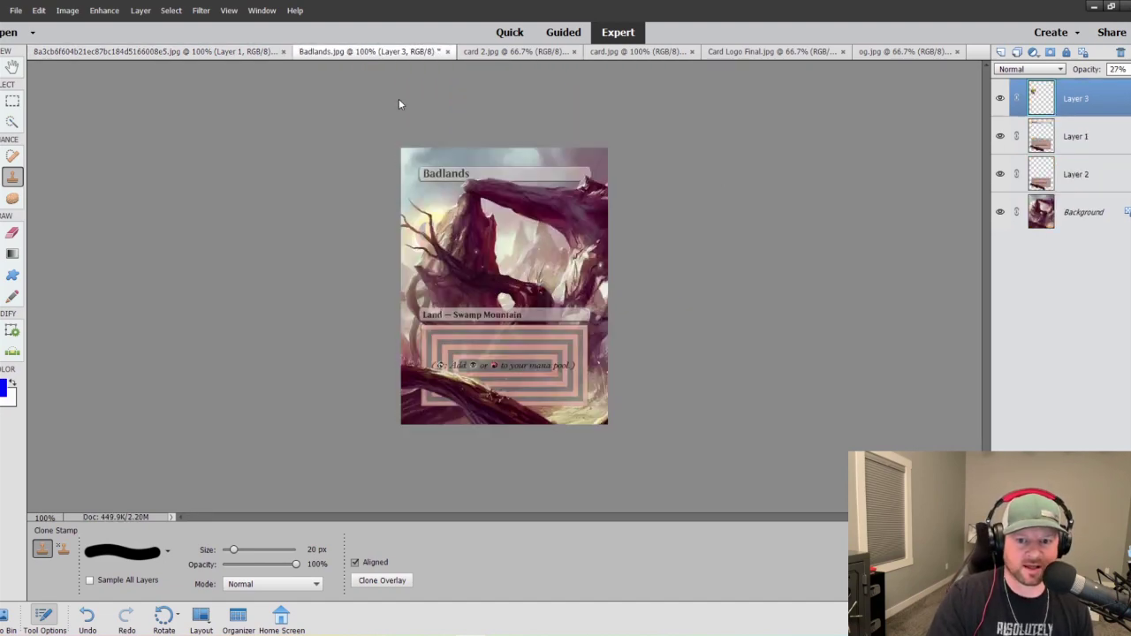
click(210, 53)
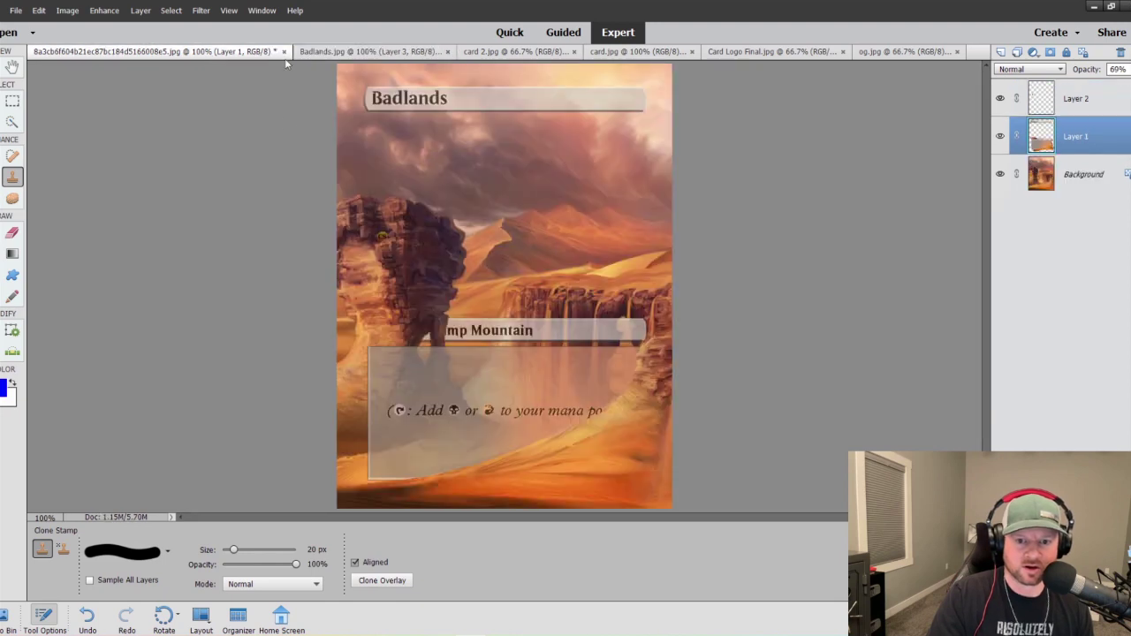
click(356, 51)
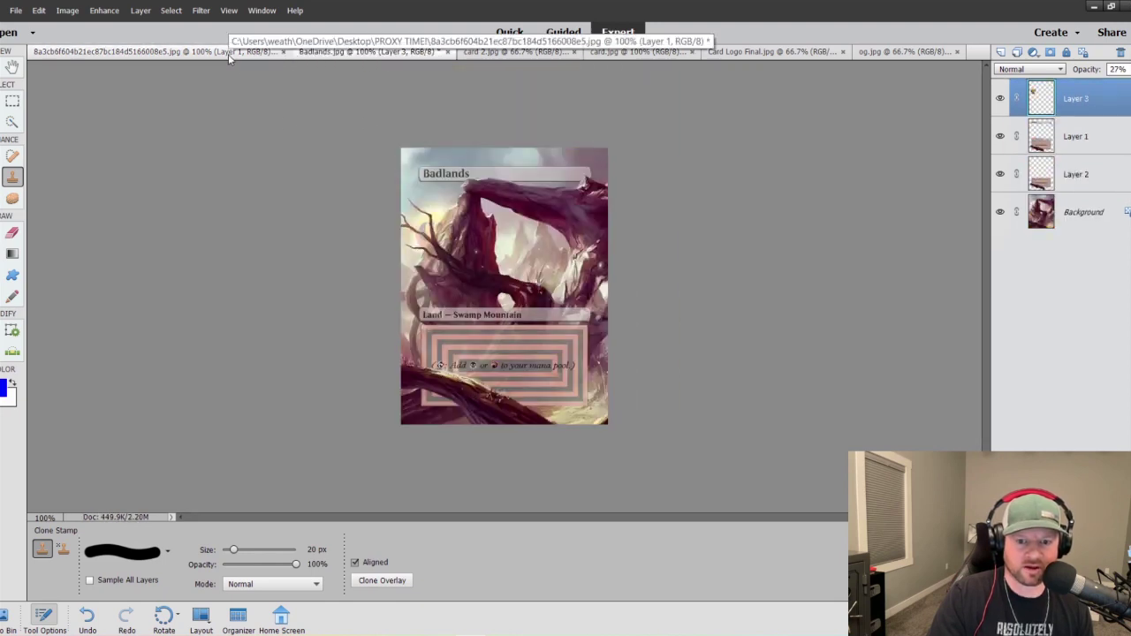
click(202, 53)
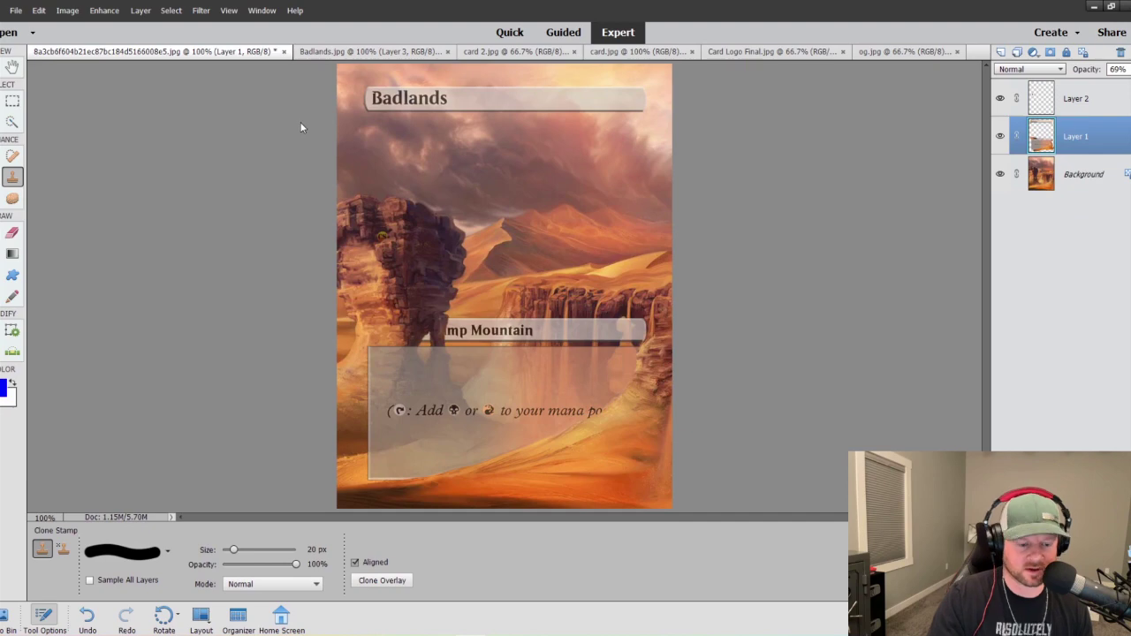
key(ctrl+minus)
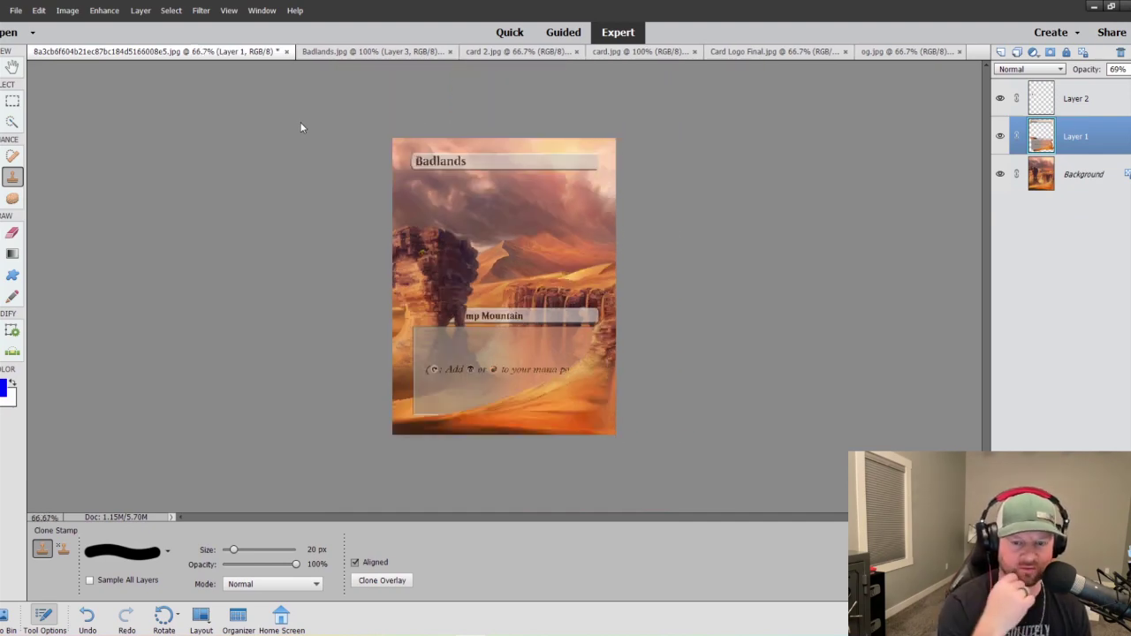